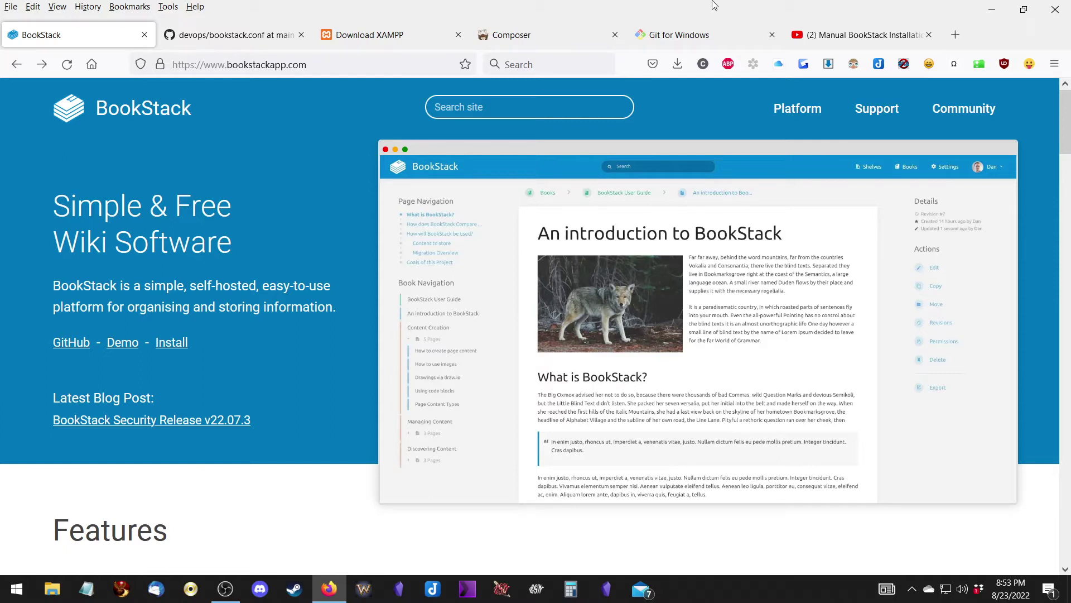
Check the BookStack tutorial video paused at 27:09, then switch to the Download XAMPP tab.
left_click(825, 35)
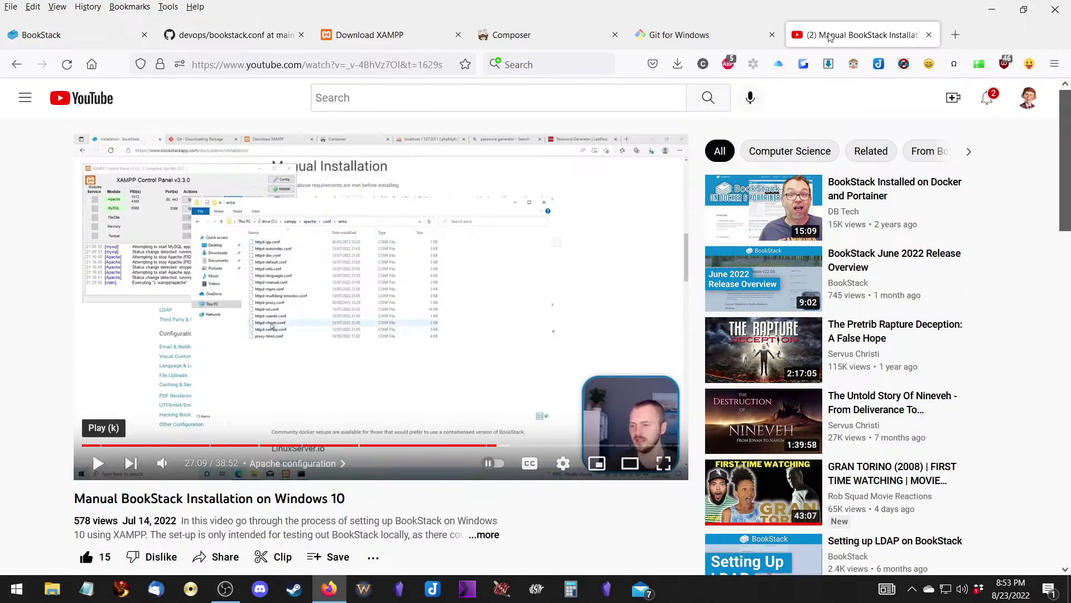
scroll(2, 404, "down", 4)
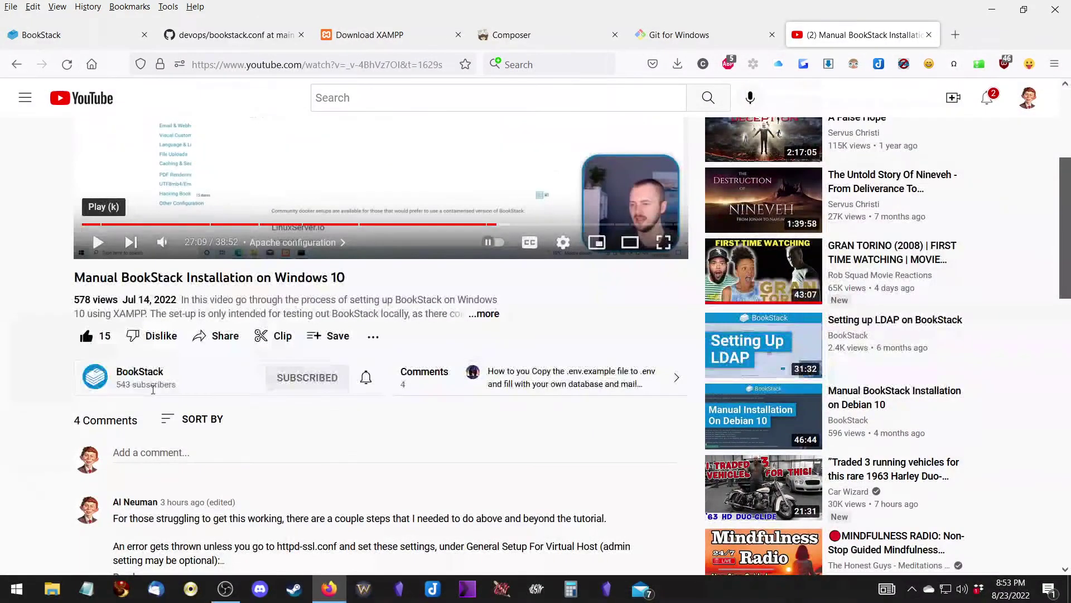
scroll(81, 236, "up", 4)
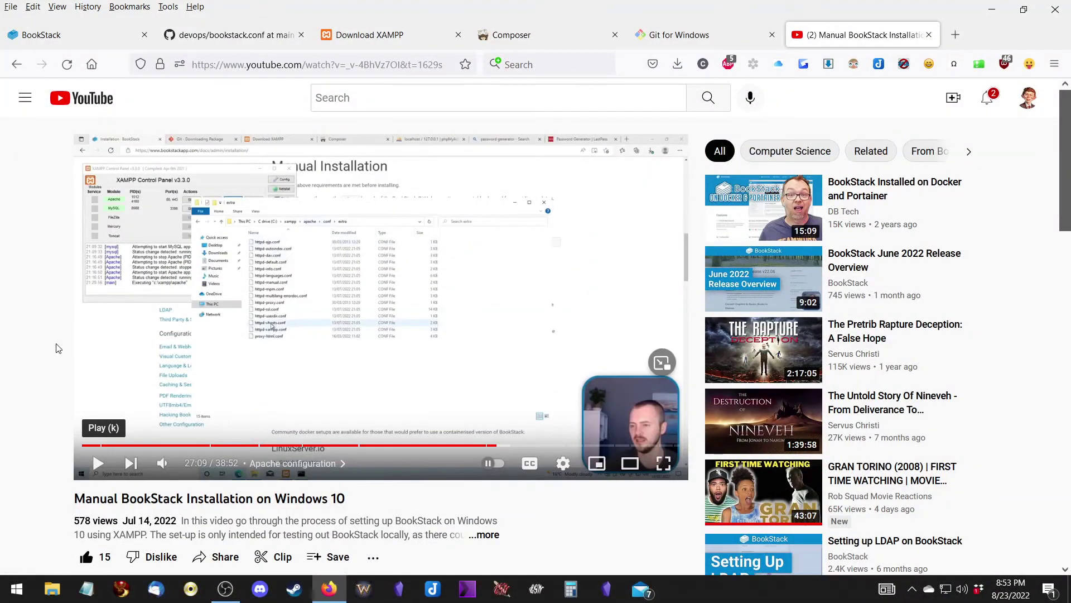
mouse_move(518, 293)
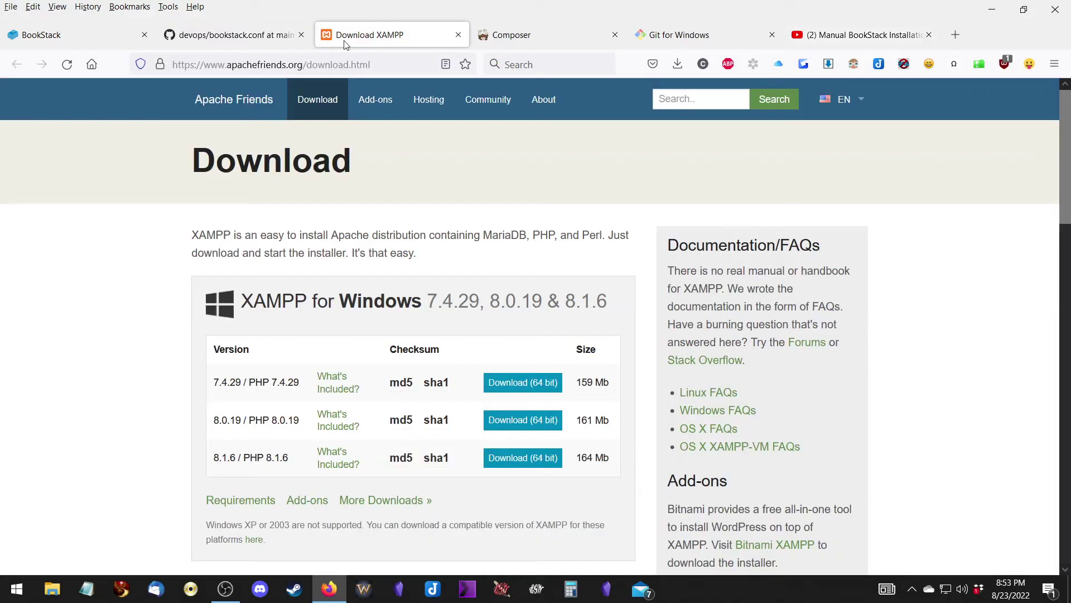
left_click(342, 30)
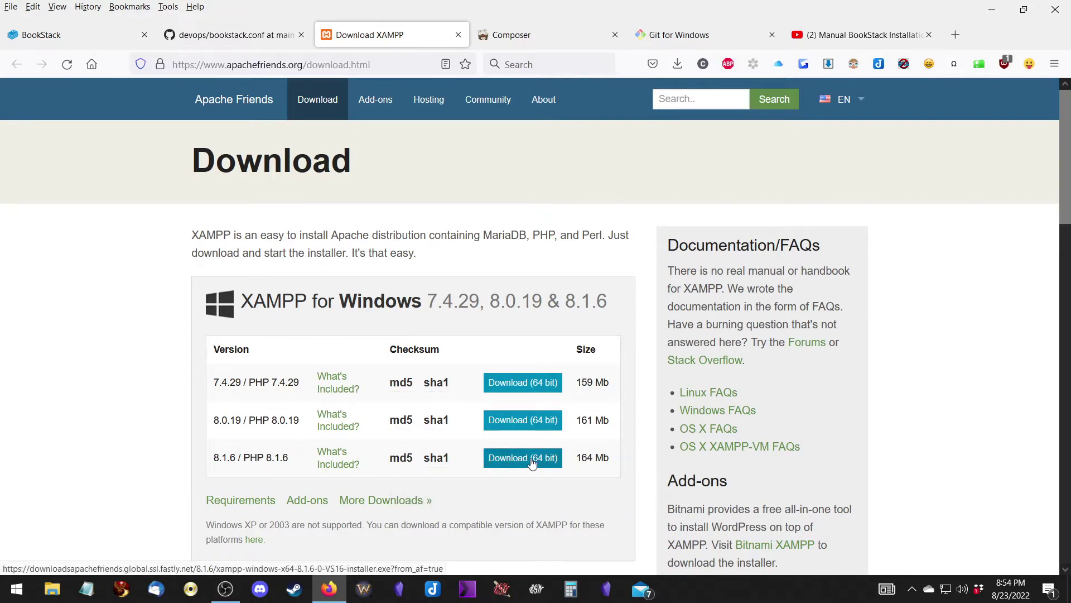
Look over the Composer and Git for Windows download pages, then return to the tutorial video.
left_click(541, 40)
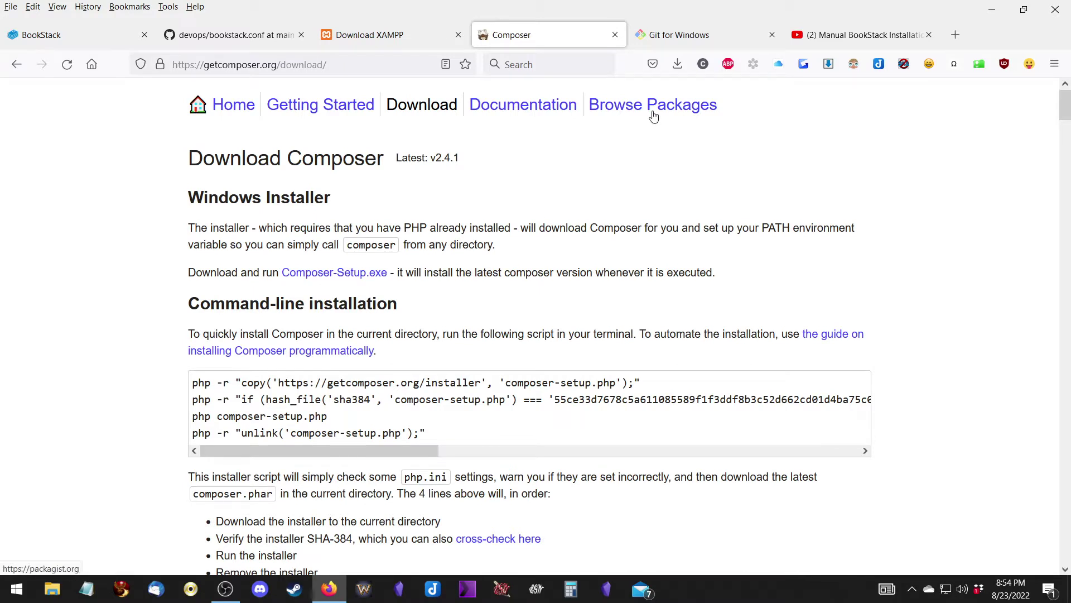
left_click(660, 38)
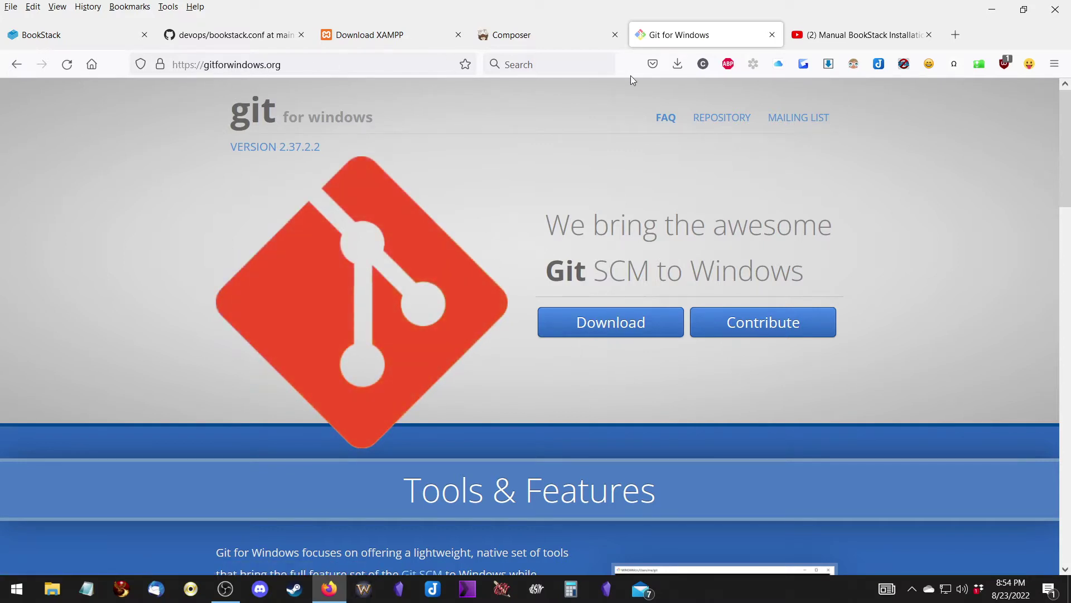
left_click(838, 28)
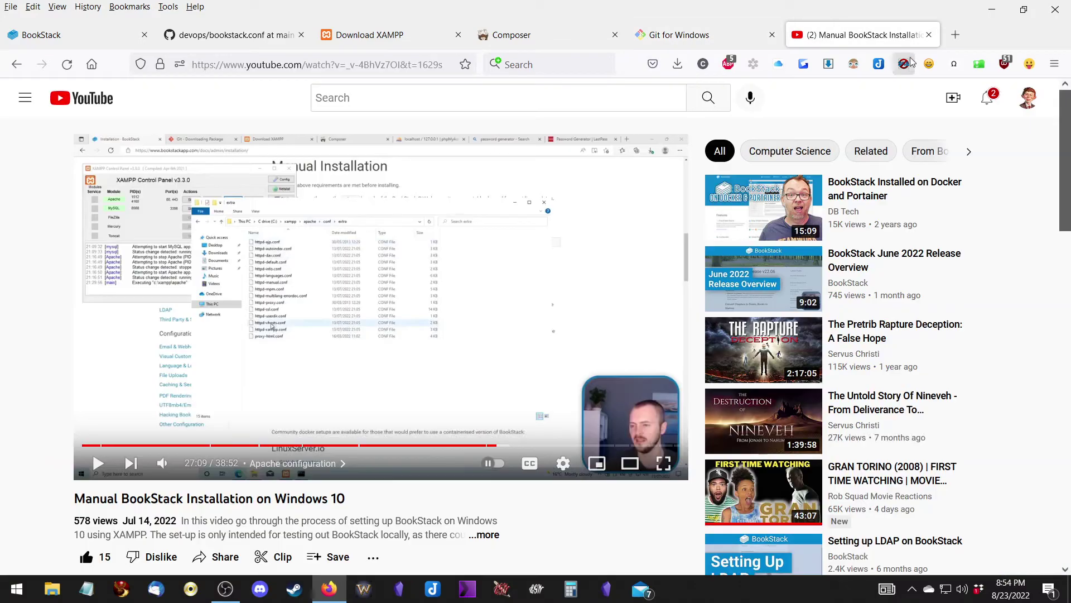
Close the YouTube, Git, Composer and XAMPP tabs, leaving the BookStack homepage showing.
left_click(929, 35)
left_click(772, 35)
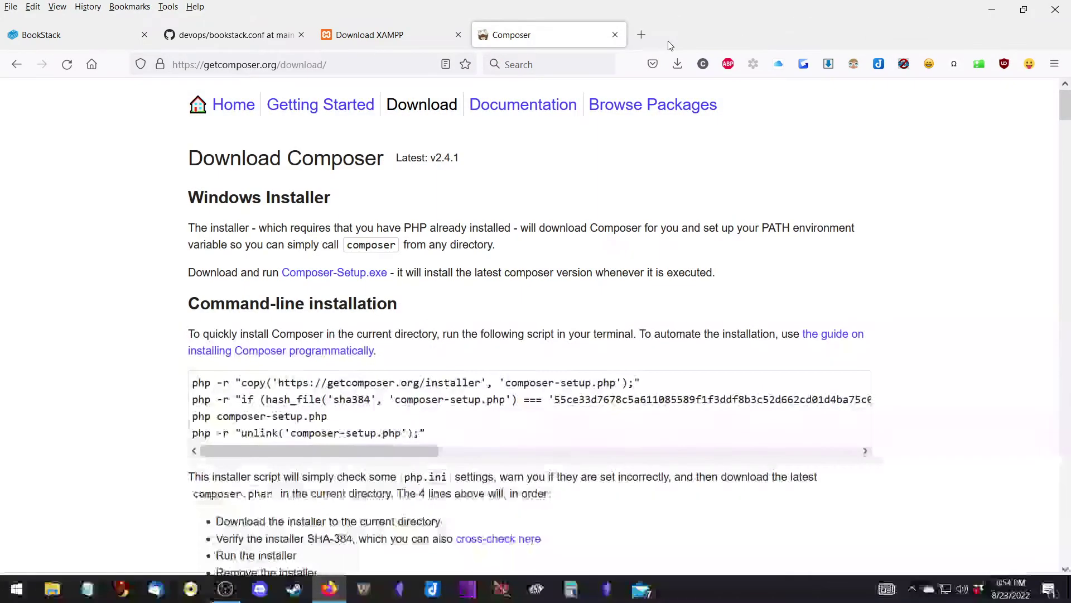
left_click(615, 35)
left_click(456, 35)
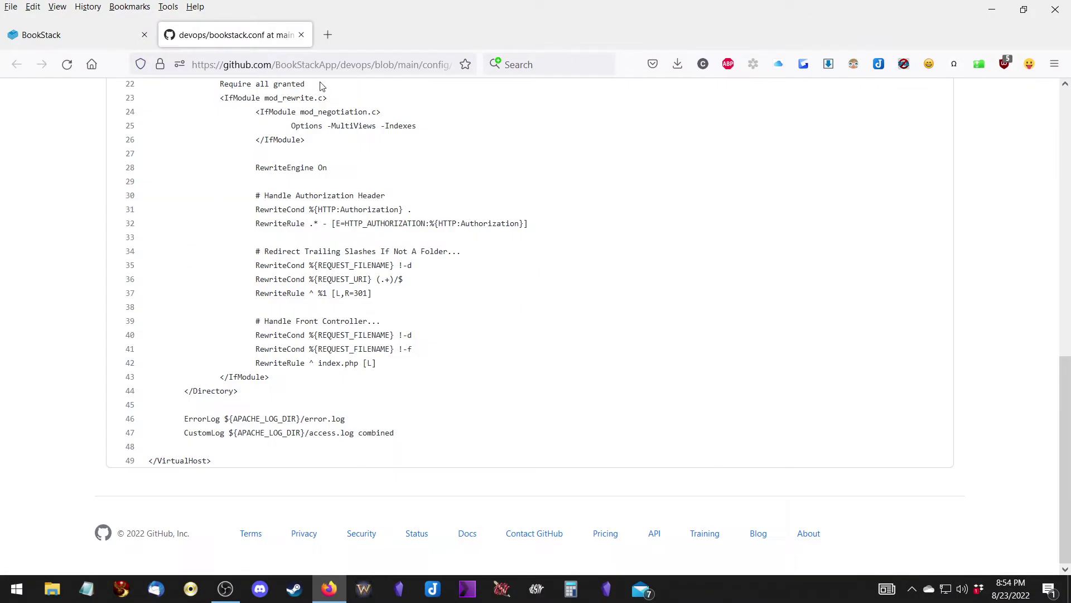
left_click(72, 35)
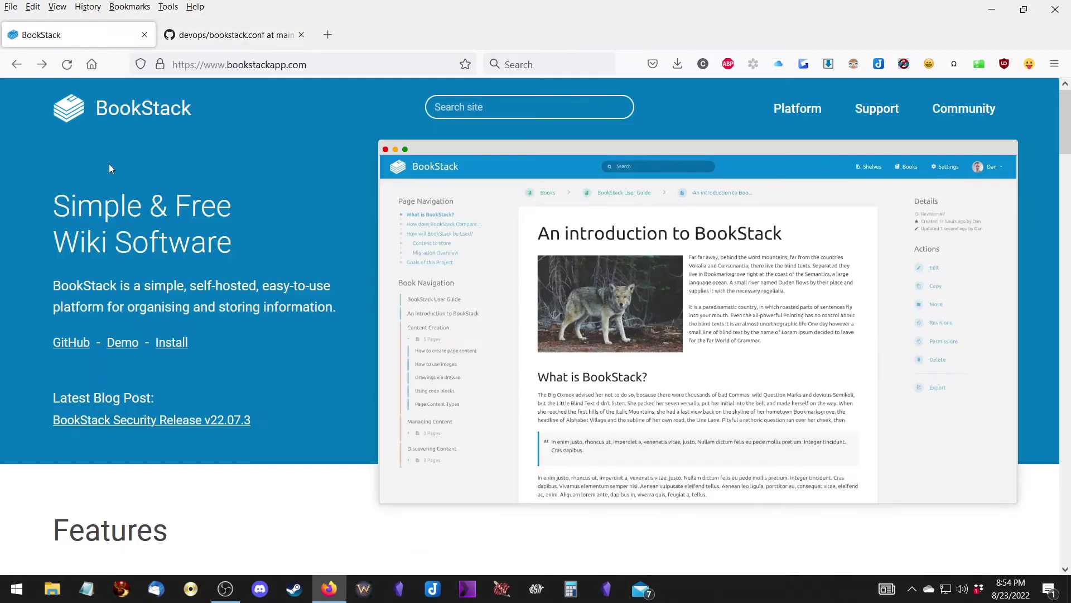
Open BookStack's Installation docs and scroll down to the Manual Installation section.
scroll(109, 168, "down", 3)
left_click(165, 195)
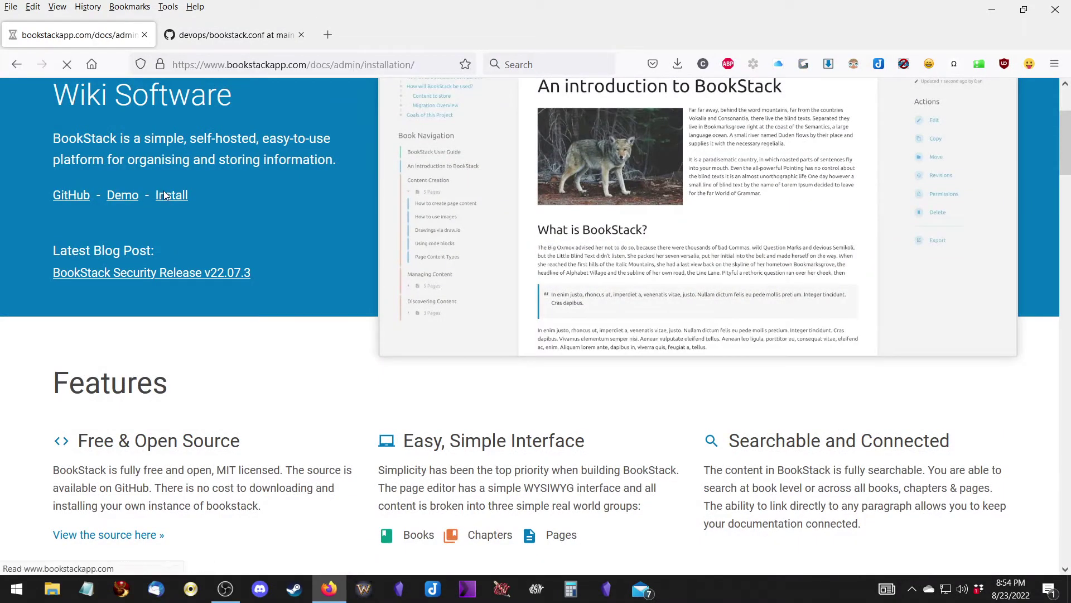
scroll(430, 356, "down", 7)
scroll(441, 359, "down", 14)
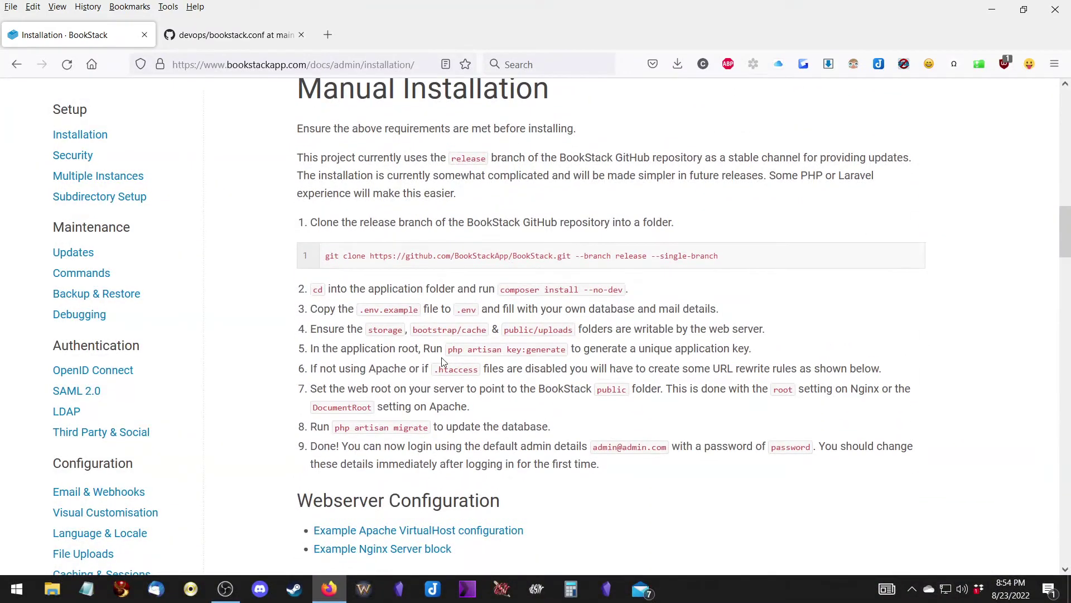
left_click_drag(1063, 229, 1062, 230)
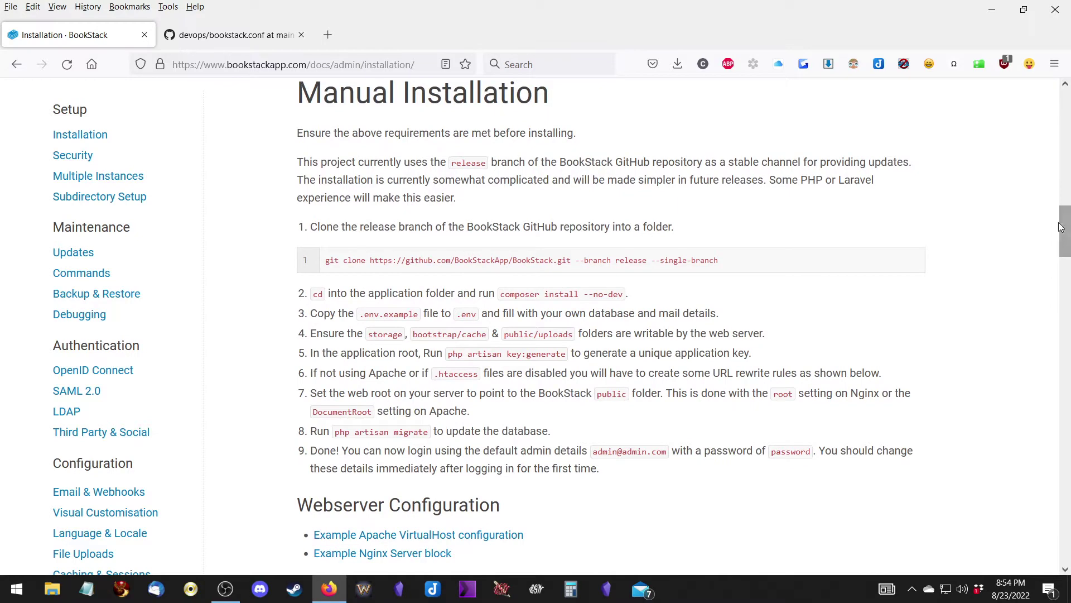
Compare the docs with the devops/bookstack.conf Apache config on GitHub, then open File Explorer on This PC.
left_click(295, 44)
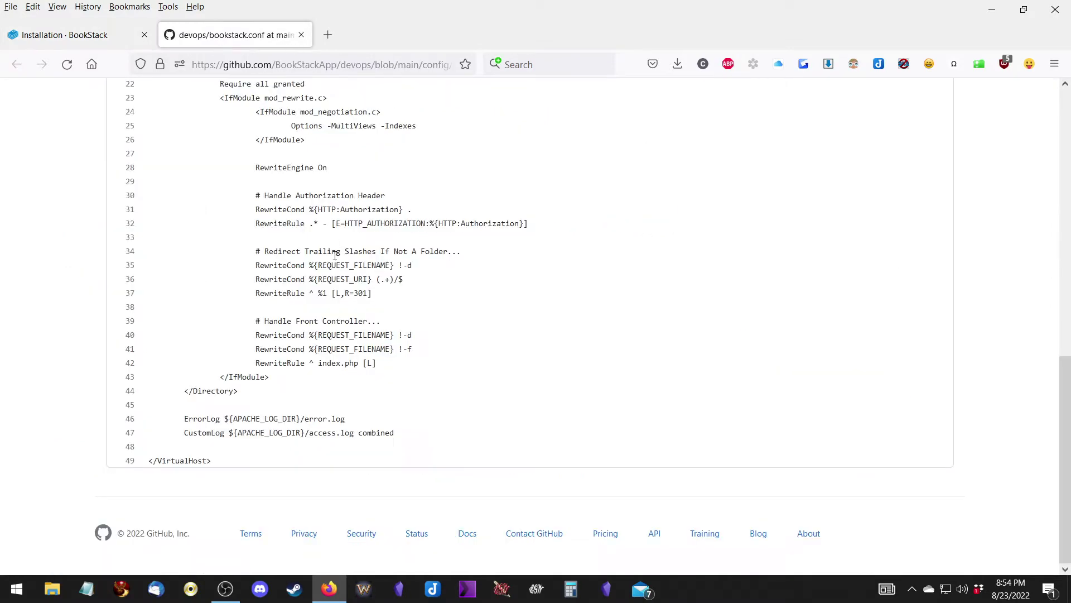
scroll(340, 267, "up", 6)
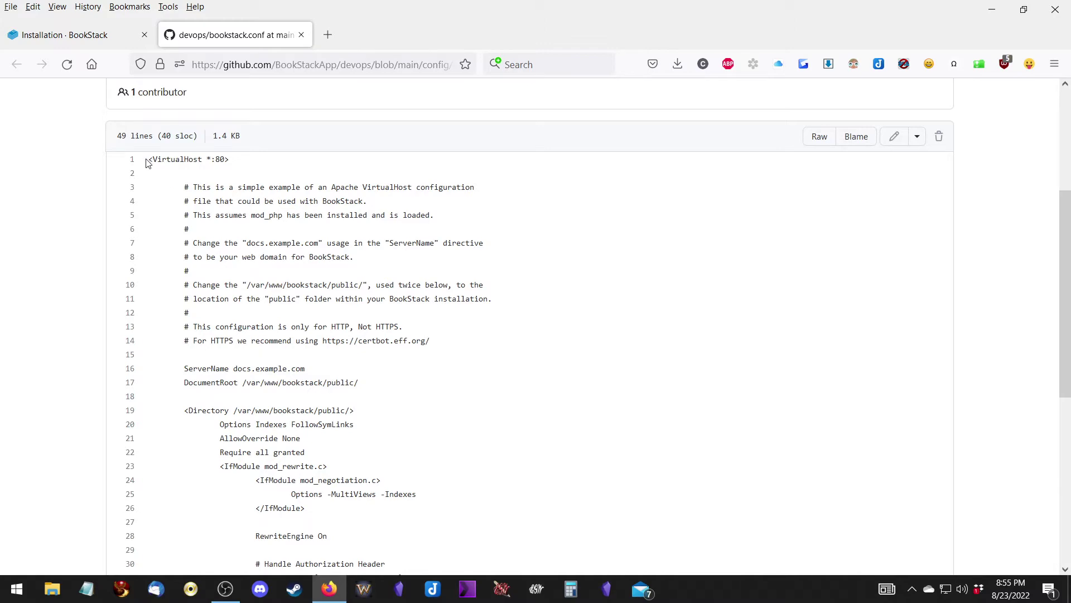
left_click(94, 37)
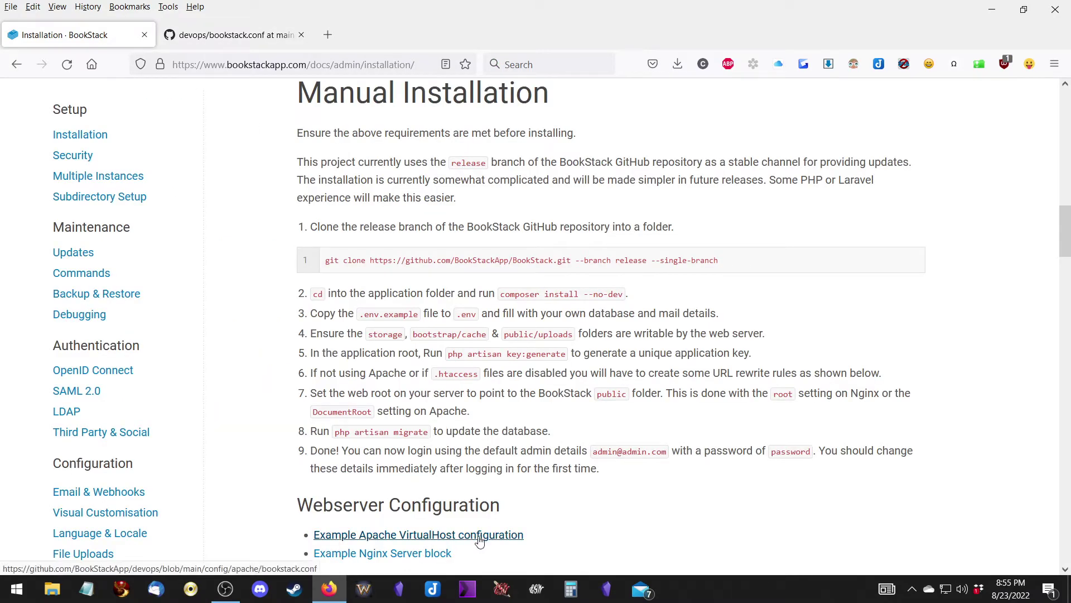
left_click(249, 42)
left_click(93, 44)
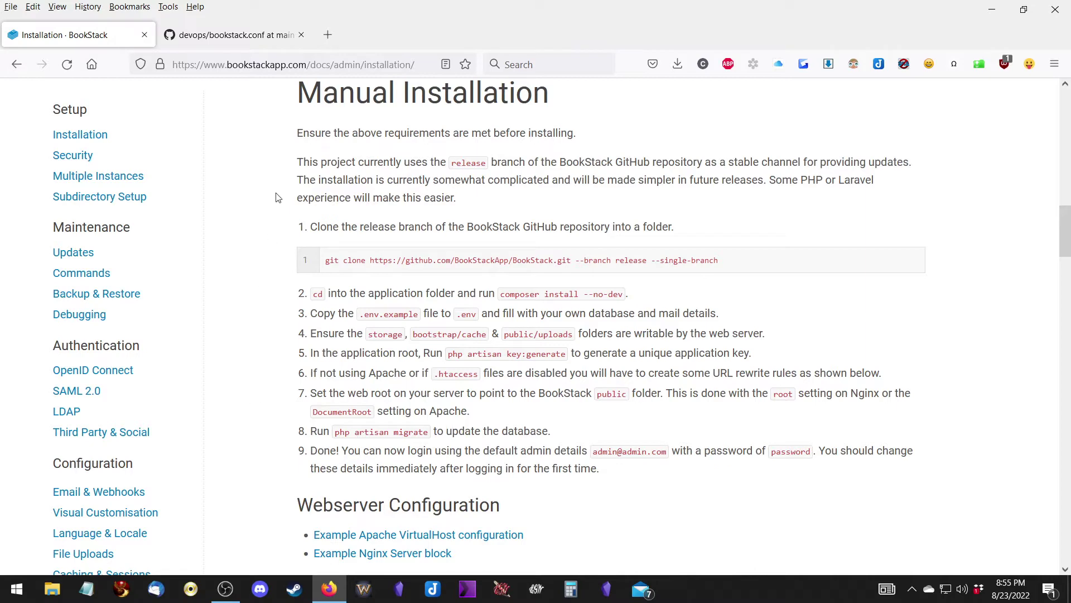
left_click(52, 589)
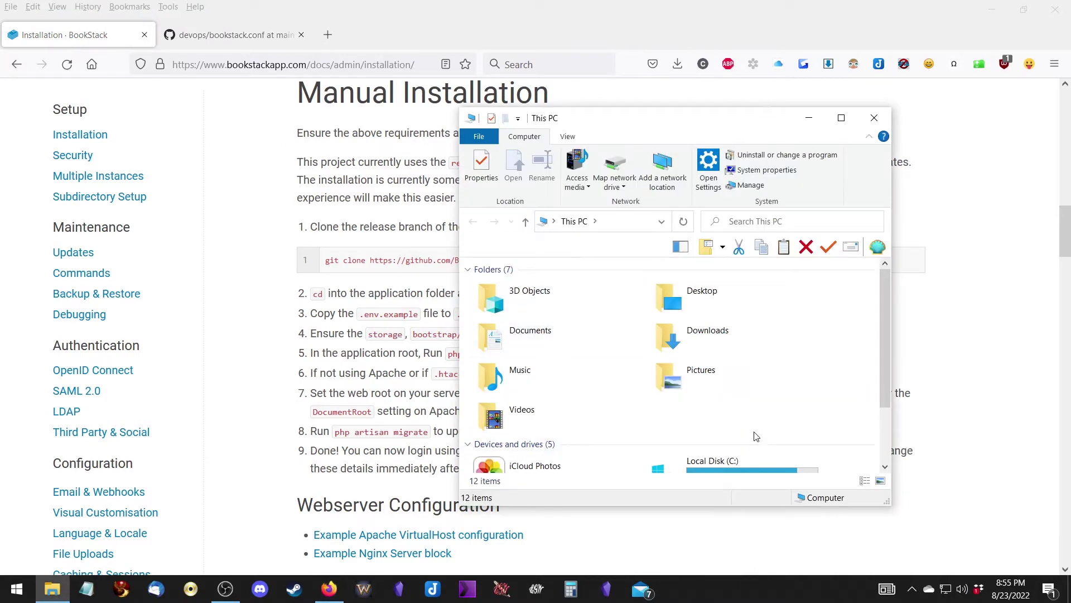
Go to D:\Bookstack\Prerequisites and select Composer-Setup.exe among the Composer, Git and XAMPP installers.
scroll(758, 426, "down", 2)
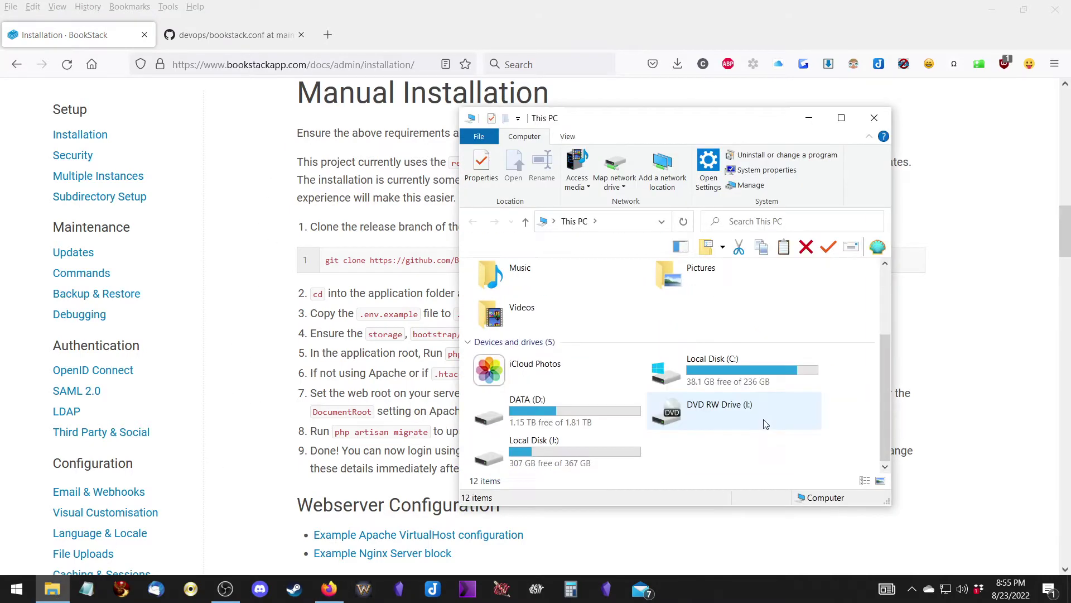
double_click(563, 412)
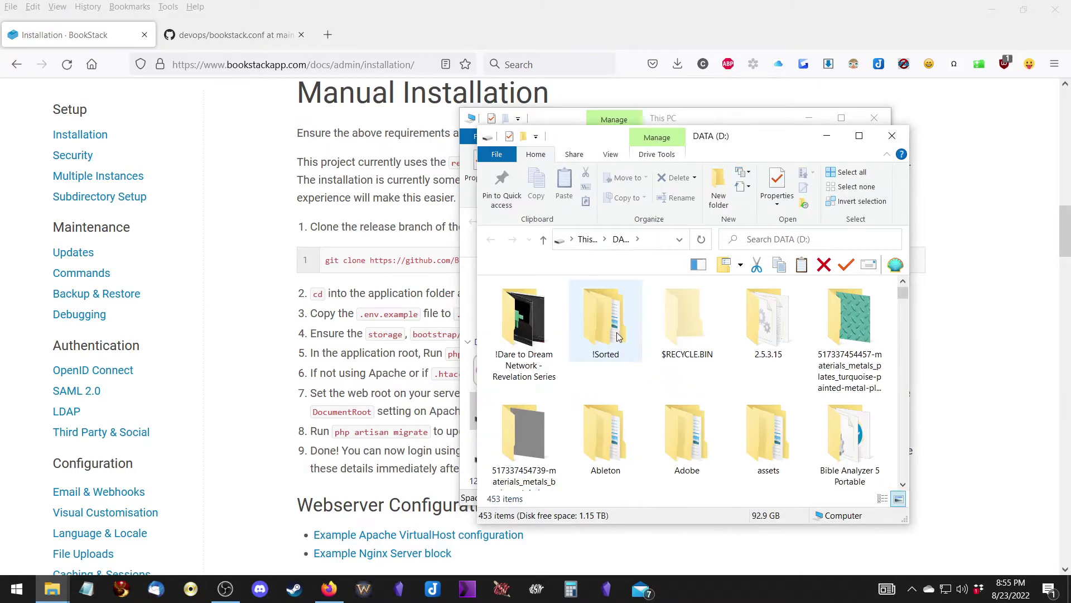
left_click(617, 336)
type("bo")
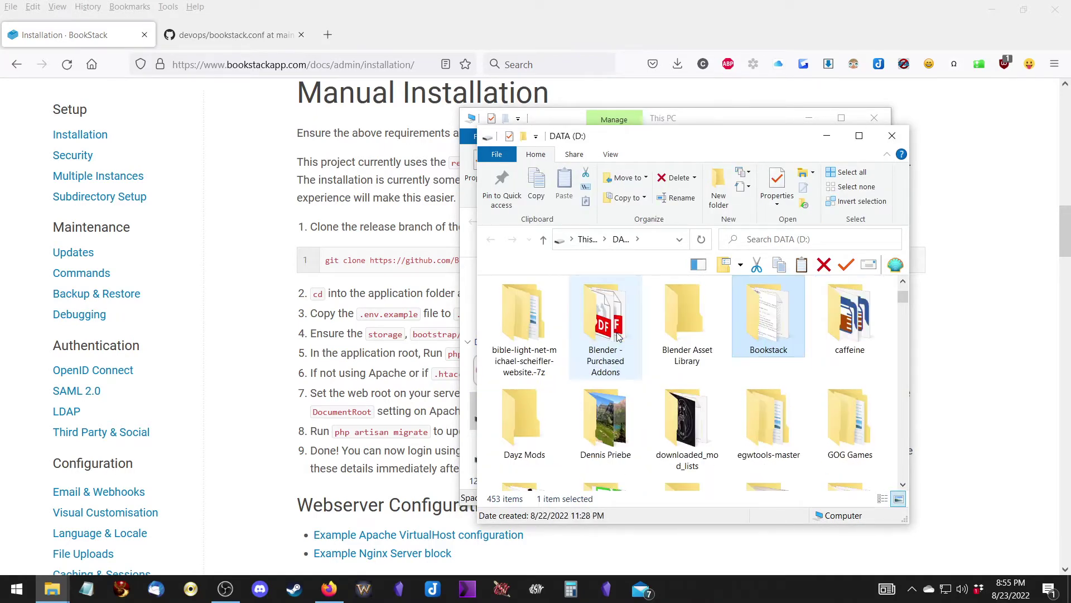
double_click(776, 342)
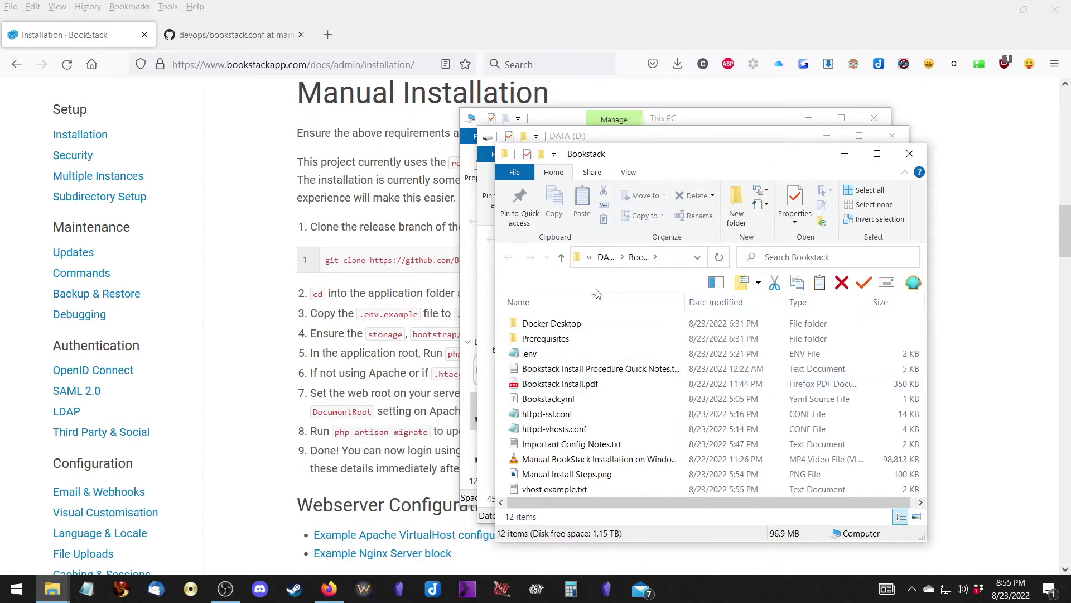
left_click(578, 344)
double_click(578, 343)
left_click(591, 371)
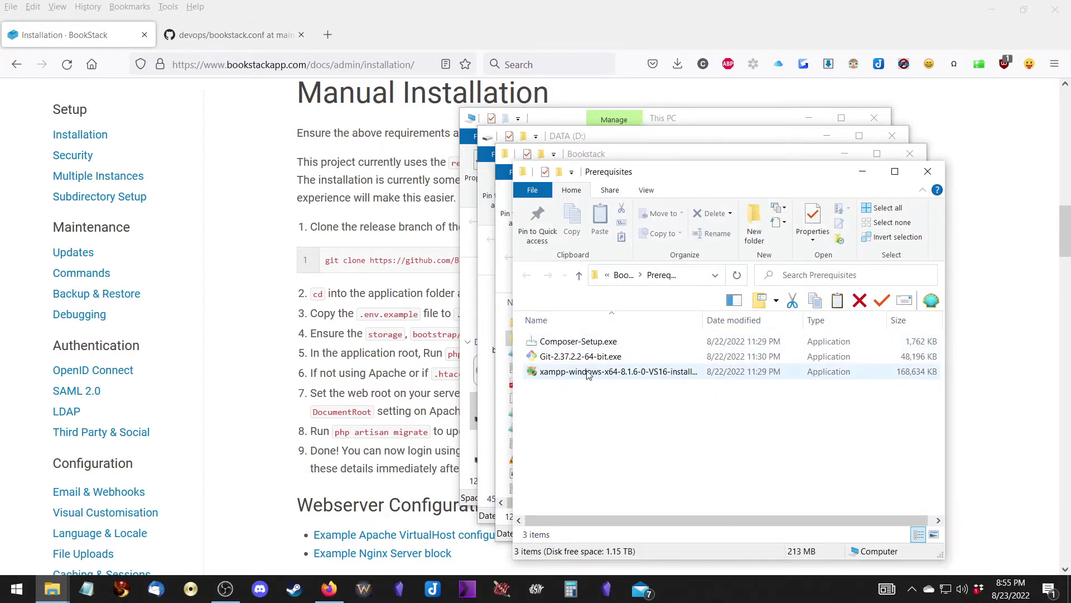
key("Up")
key("Up")
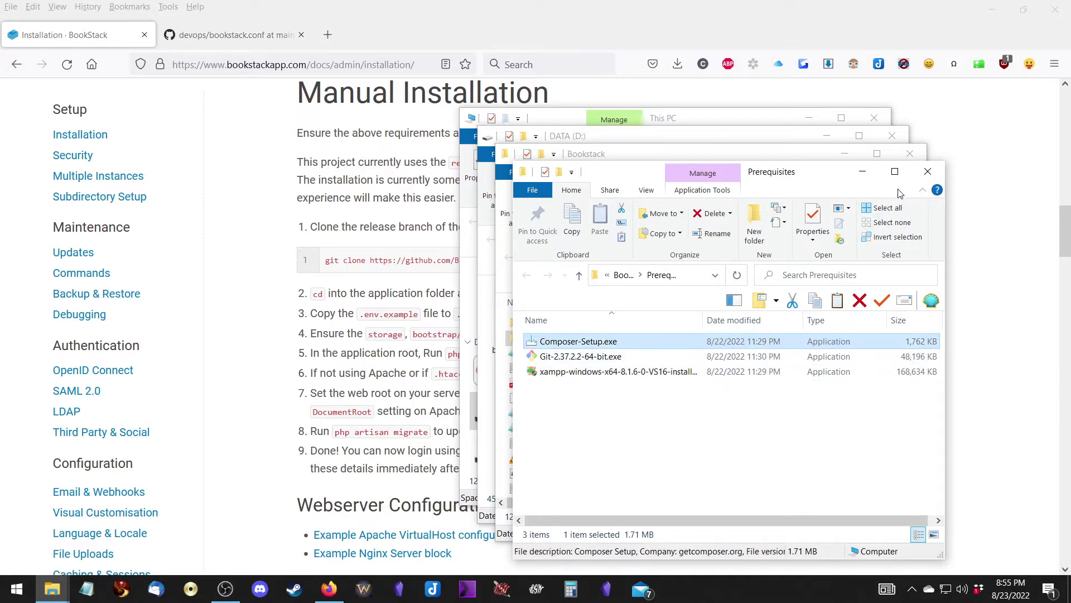
Launch the Git 2.37.2 installer and choose Notepad as Git's default editor.
left_click(598, 360)
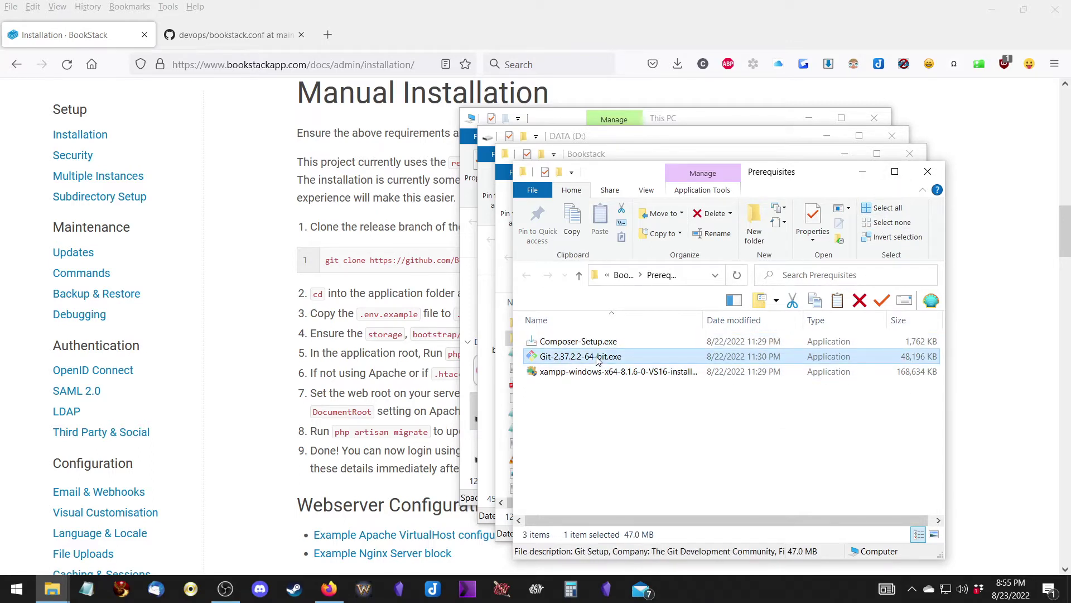
double_click(597, 360)
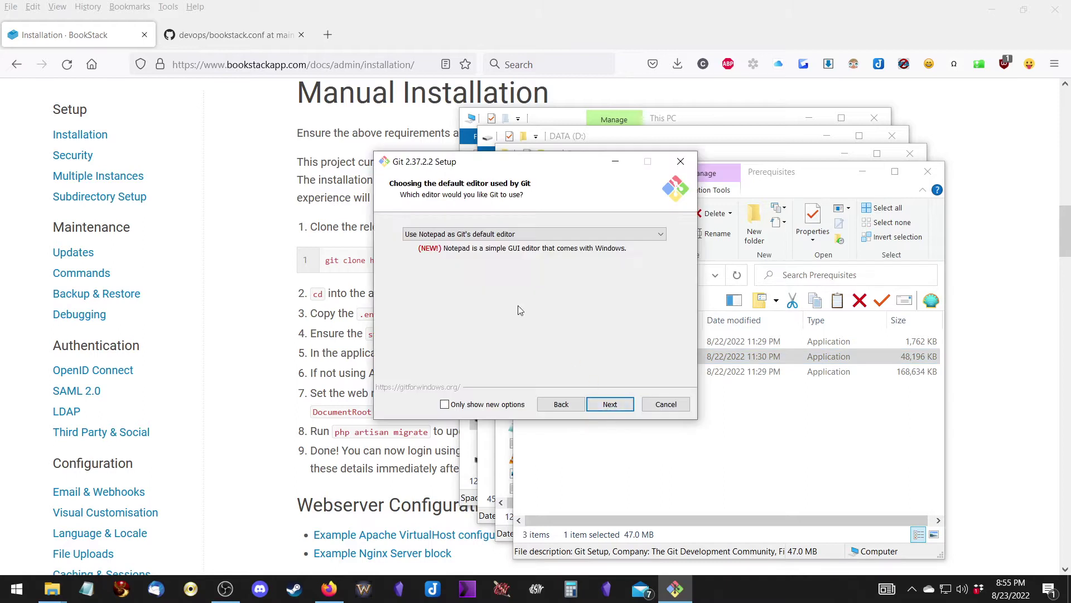
left_click(475, 234)
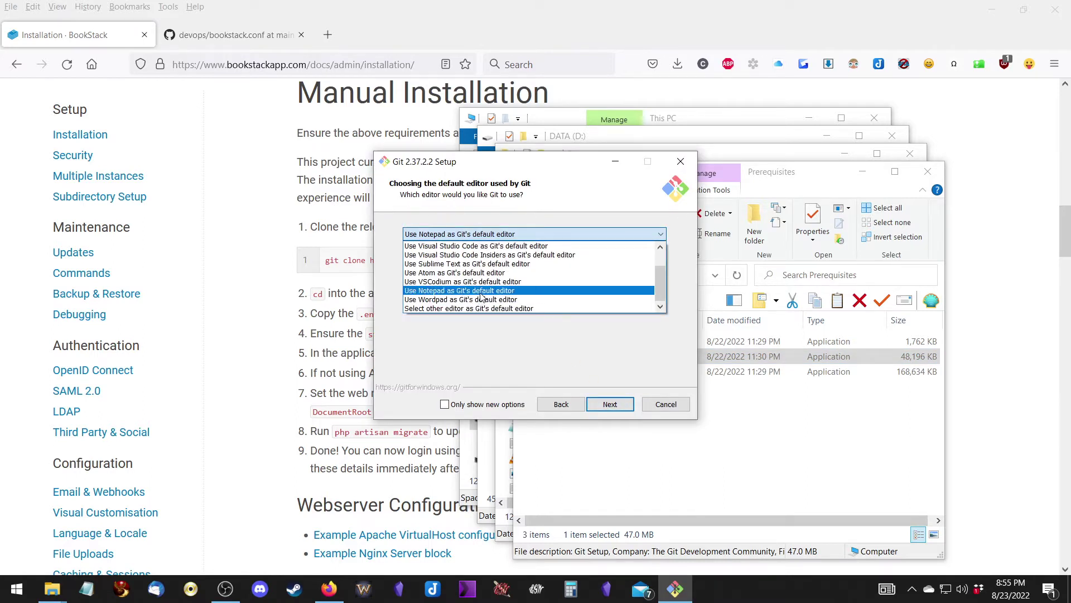
scroll(484, 299, "up", 2)
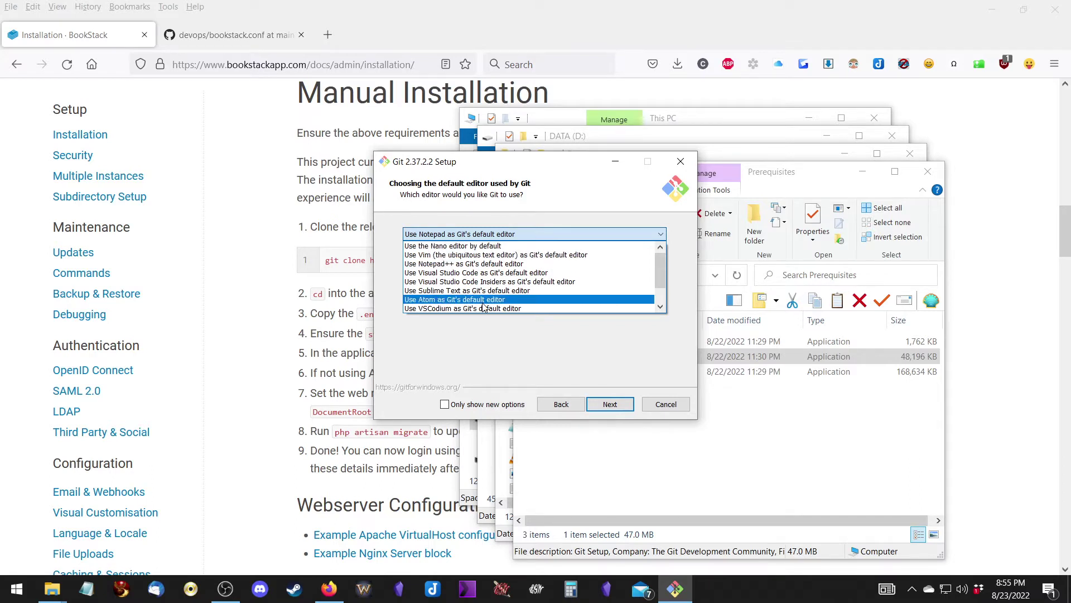
scroll(483, 306, "down", 1)
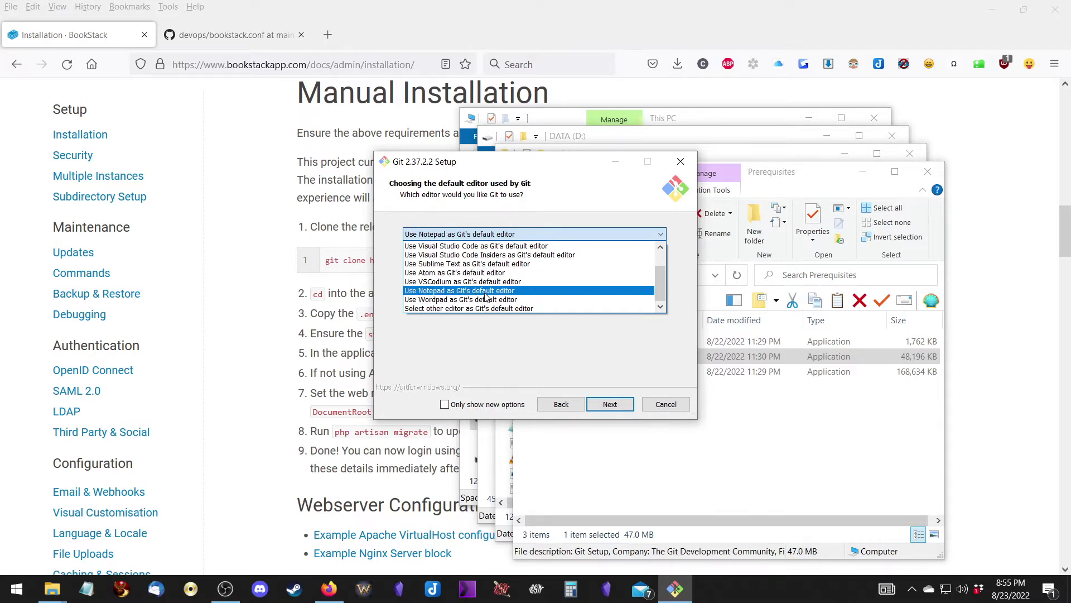
left_click(486, 290)
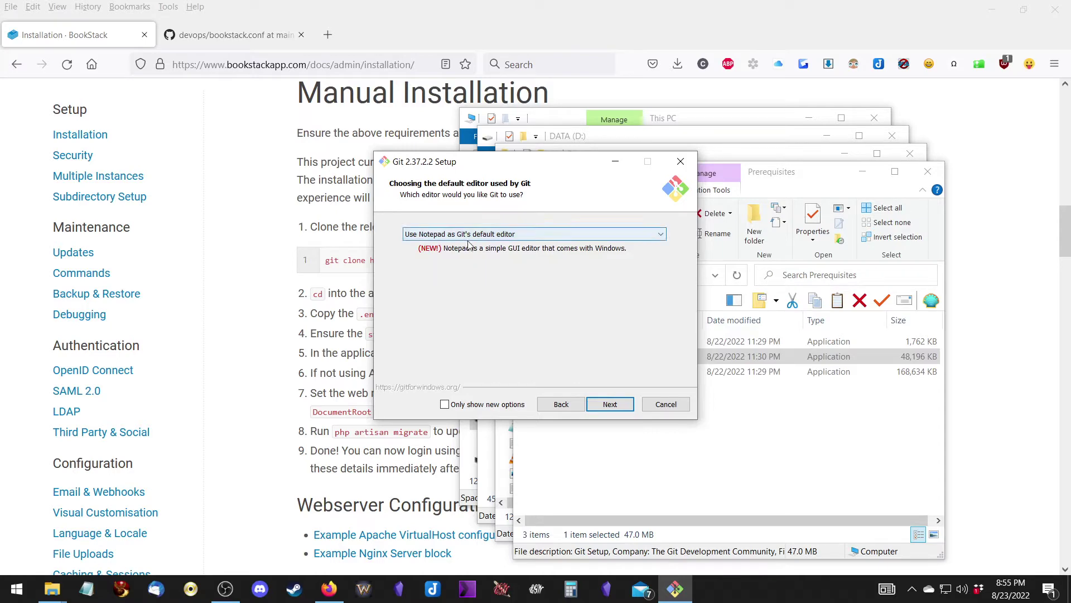
left_click(606, 407)
Accept the default Git options on every remaining page, install, and untick View Release Notes.
left_click(606, 413)
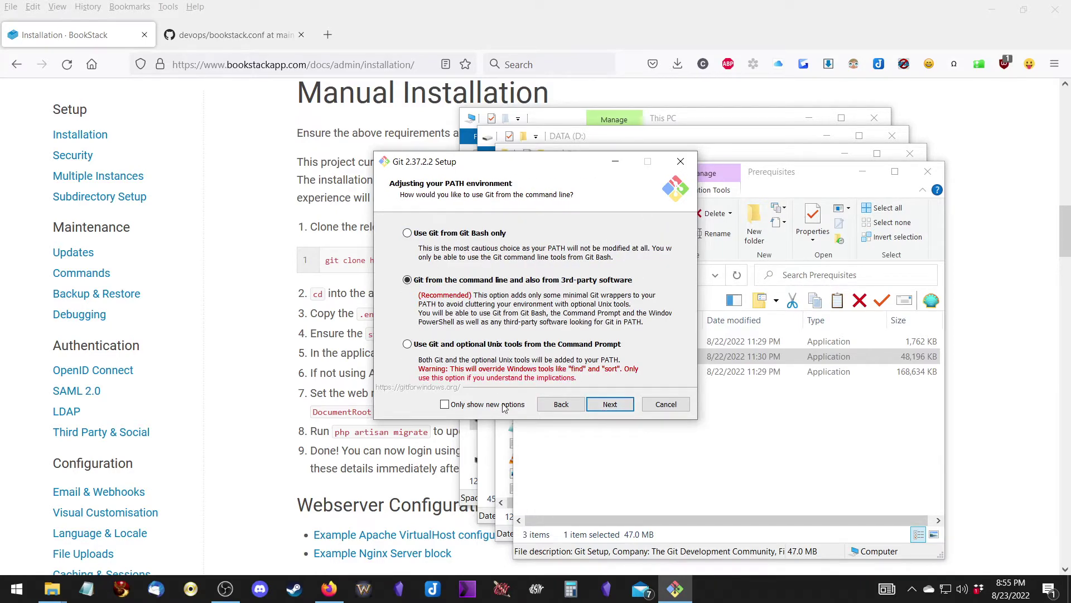
left_click(609, 405)
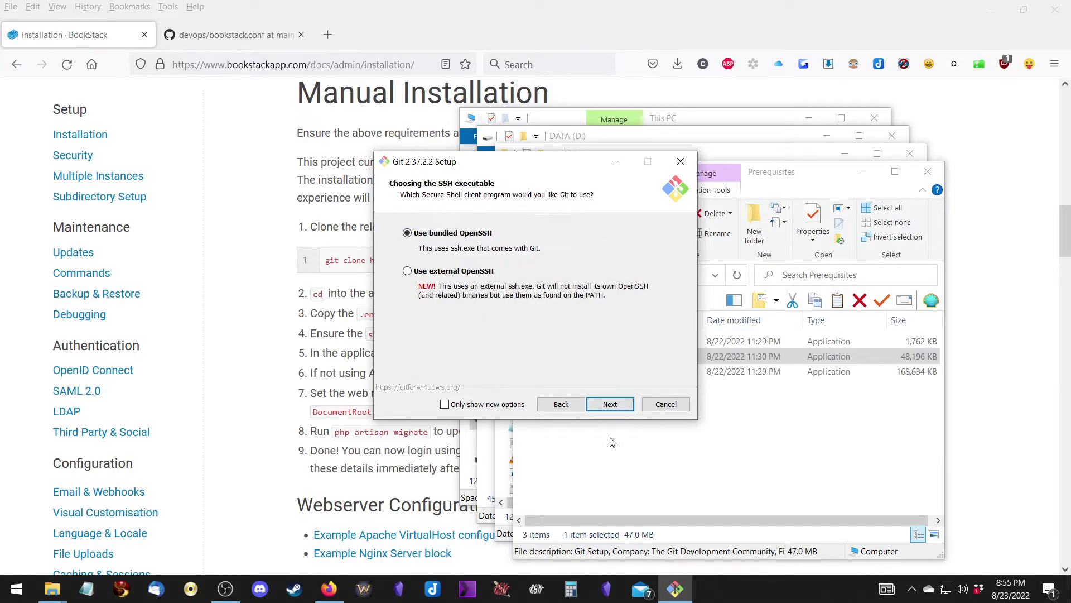
left_click(619, 406)
left_click(616, 398)
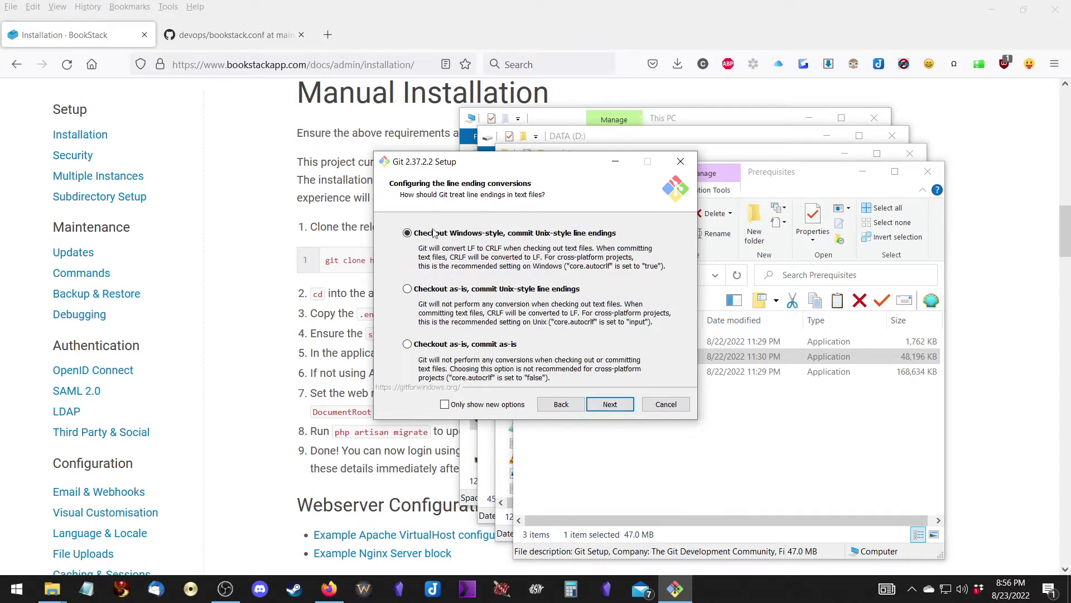
left_click(613, 405)
left_click(616, 406)
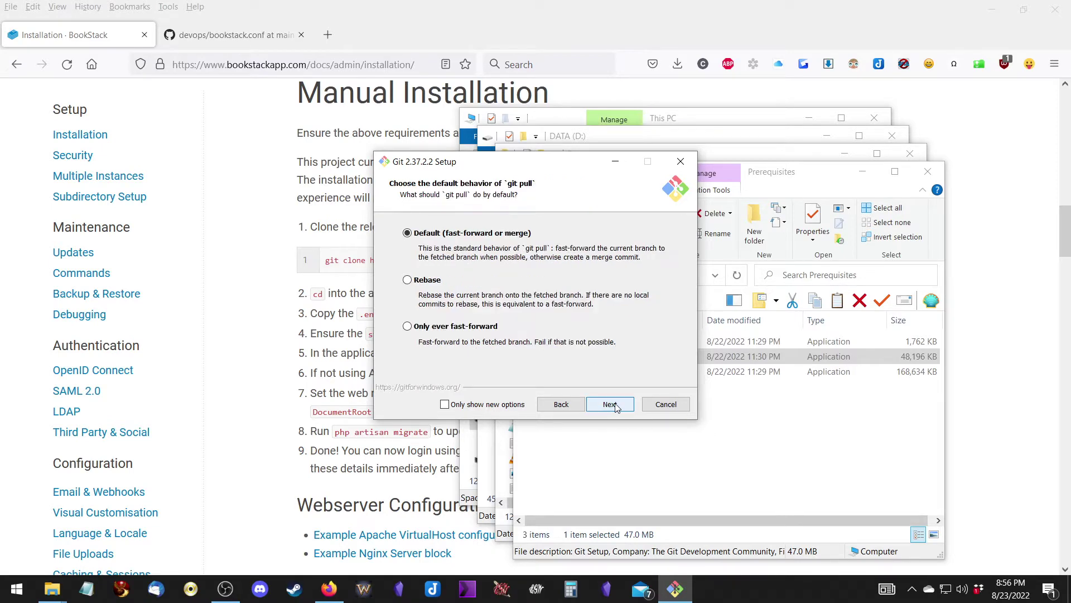
left_click(608, 404)
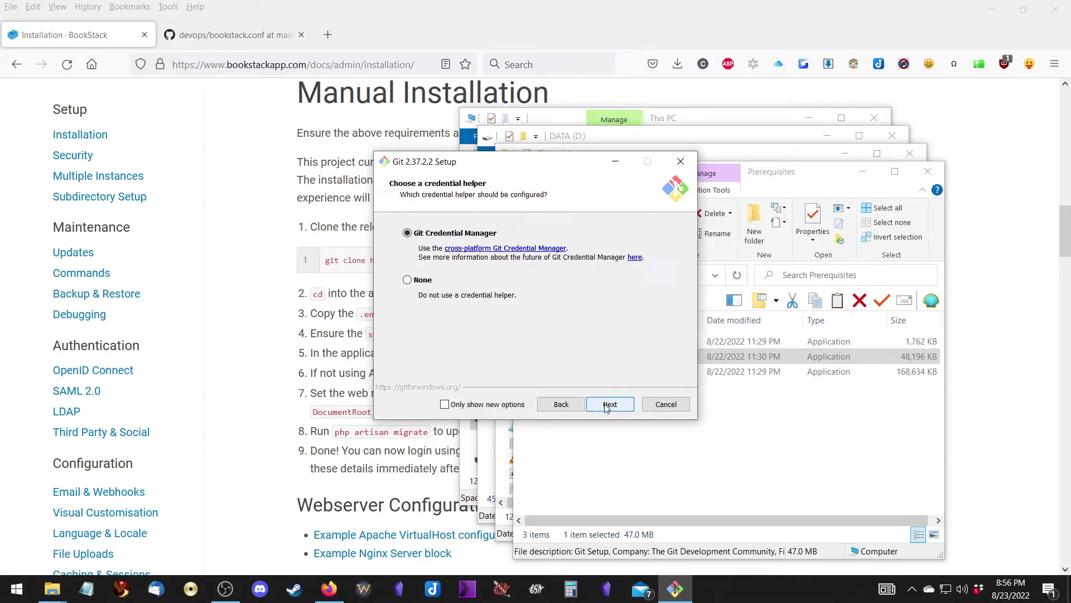
left_click(612, 404)
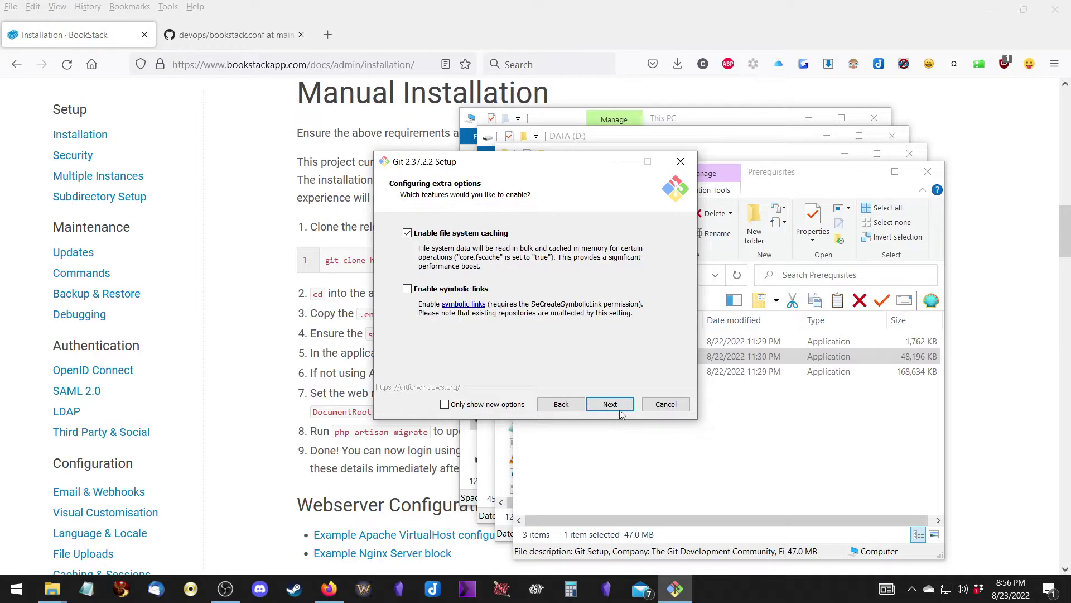
left_click(617, 405)
left_click(617, 406)
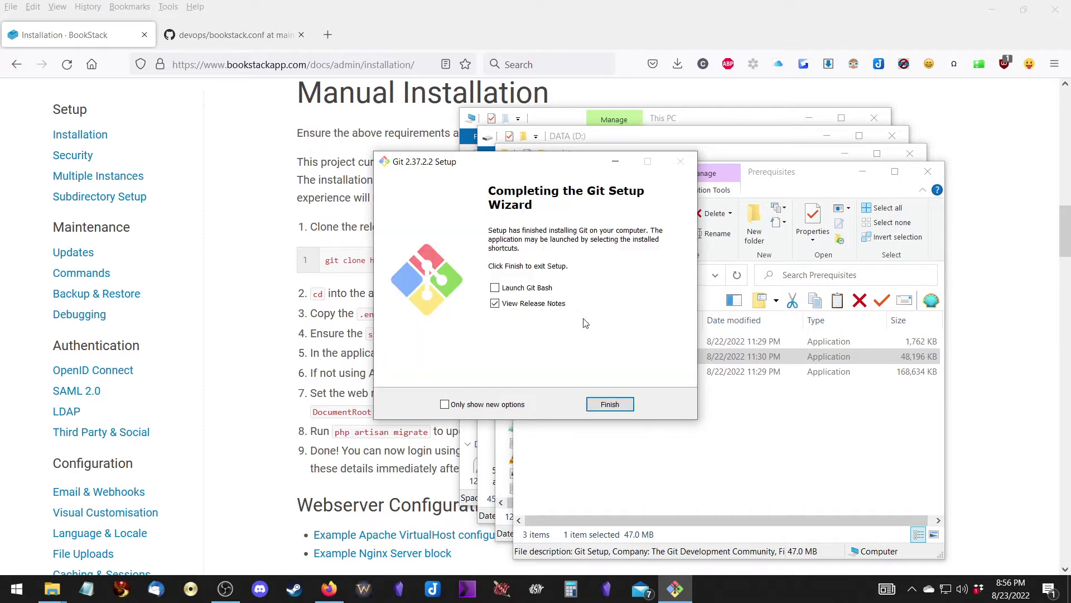
left_click(542, 309)
Finish Git Setup and run the xampp-windows-x64 8.1.6 installer from the Prerequisites folder.
left_click(608, 404)
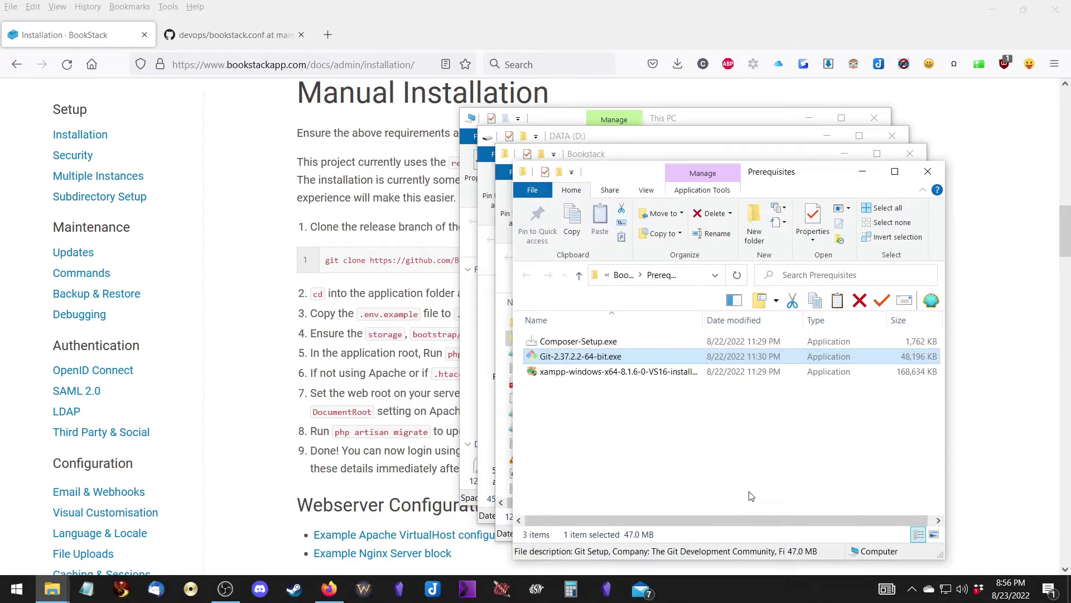
left_click(592, 375)
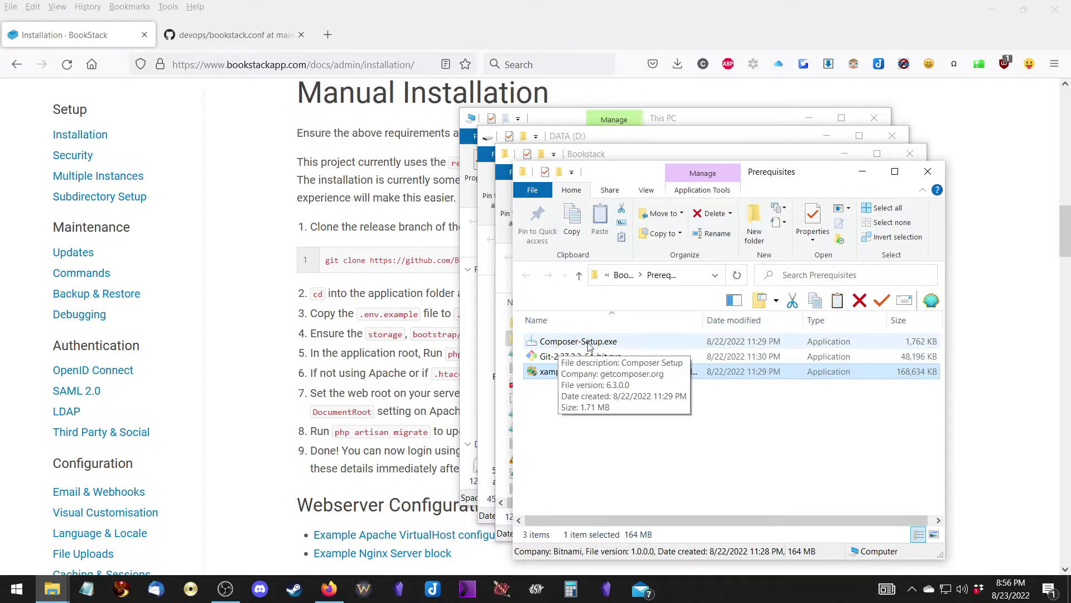
left_click(584, 427)
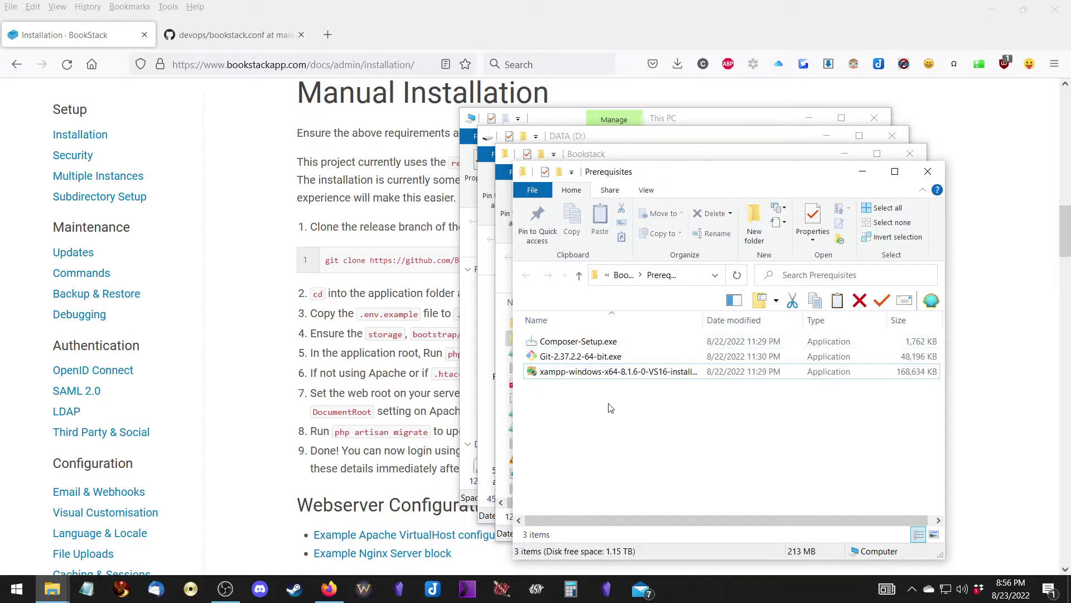
left_click(572, 374)
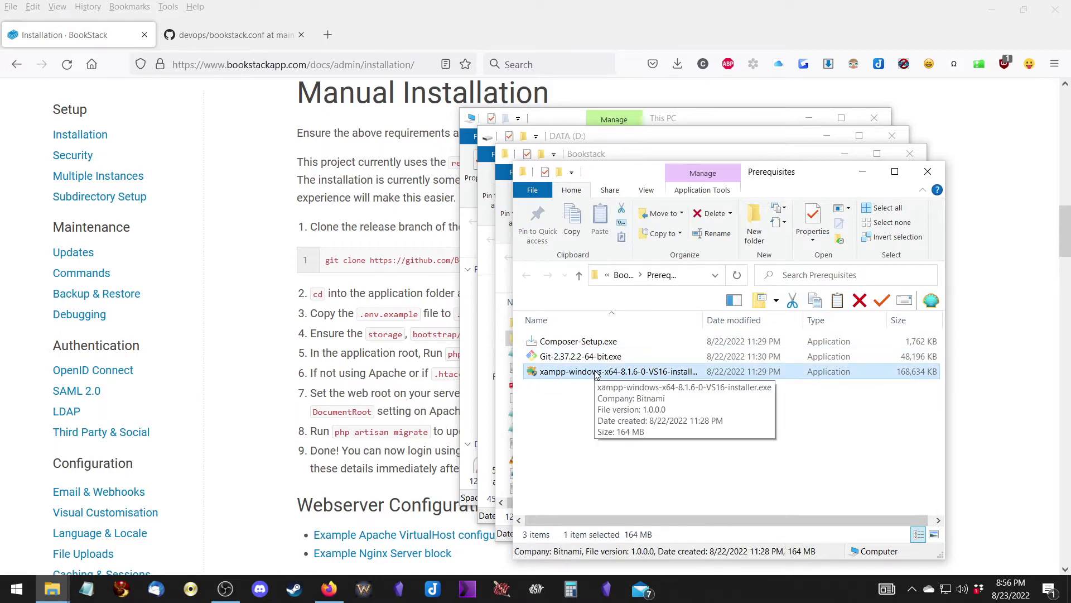
double_click(596, 375)
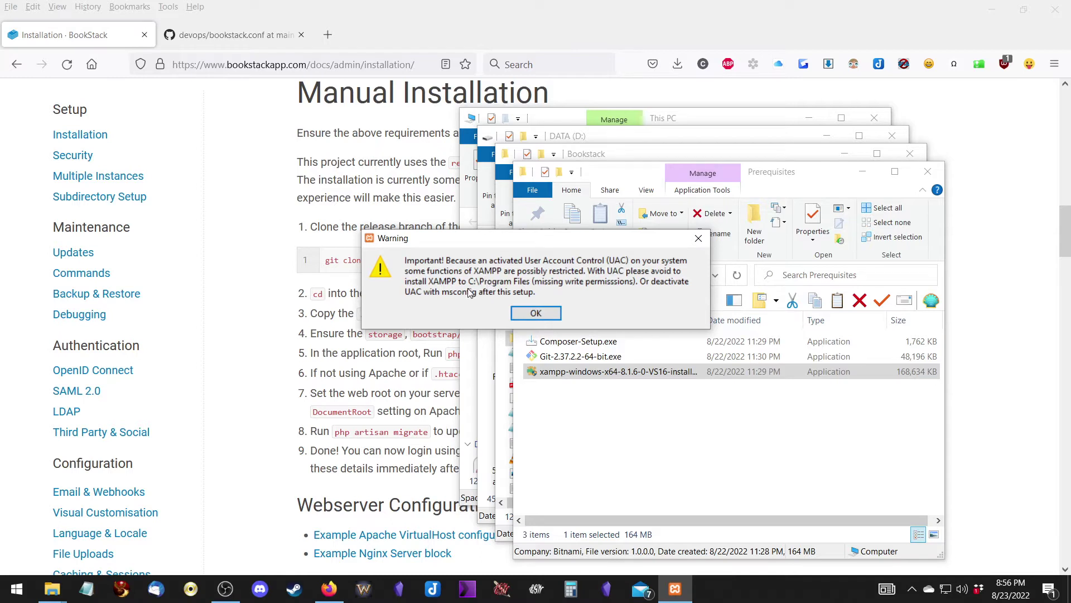
Dismiss the UAC warning, keep the default components, and set the install folder to J:\xampp.
left_click(535, 316)
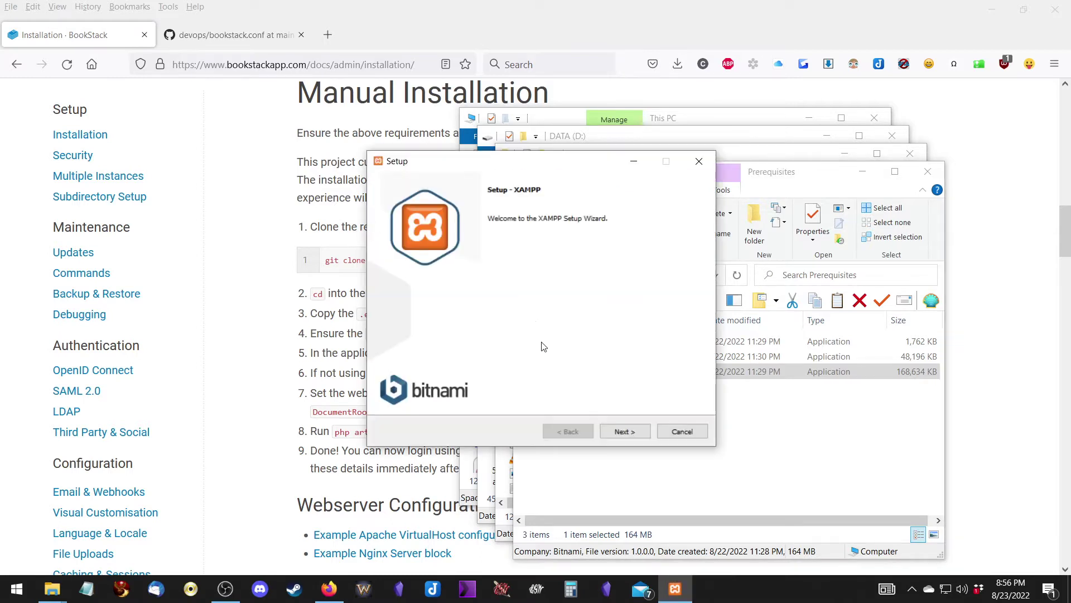
left_click(623, 435)
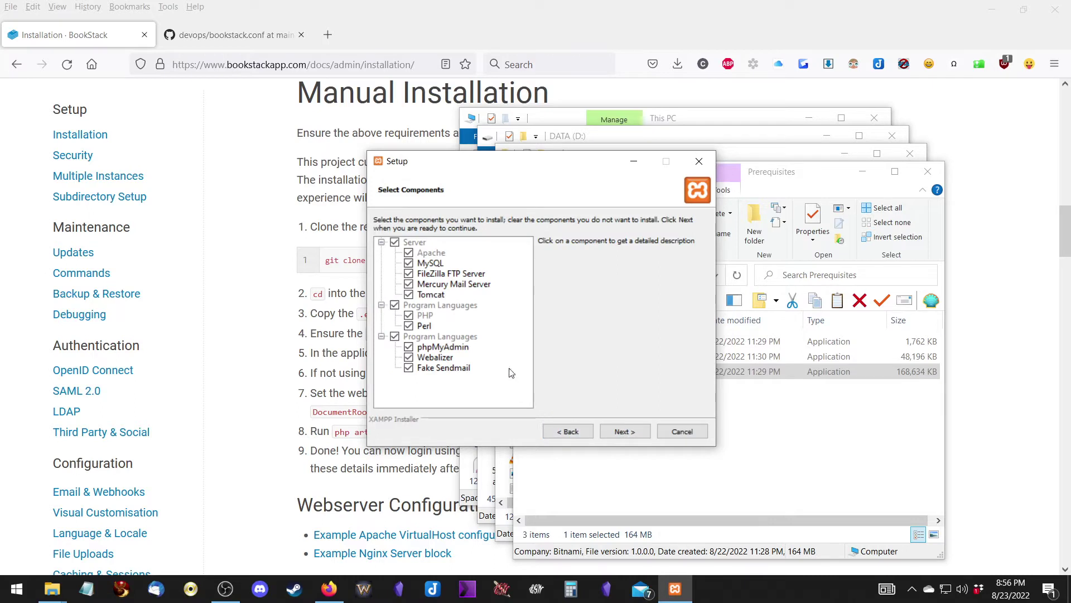
left_click(622, 433)
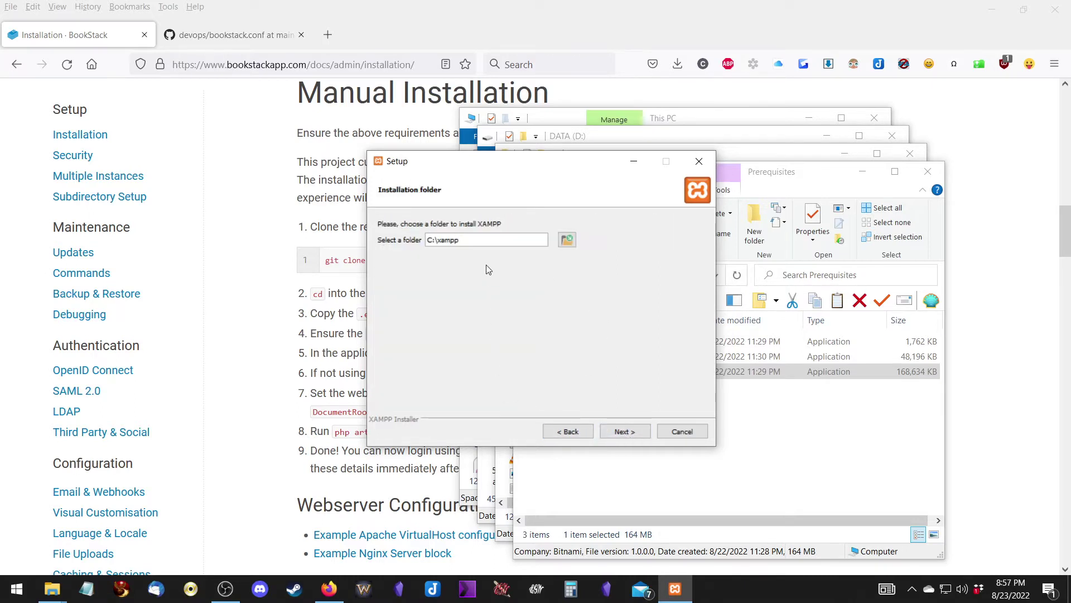
left_click_drag(432, 242, 424, 239)
type("J")
left_click(616, 433)
Accept the default language, skip the Bitnami page, install XAMPP, and disable starting the Control Panel.
left_click(622, 433)
left_click(620, 434)
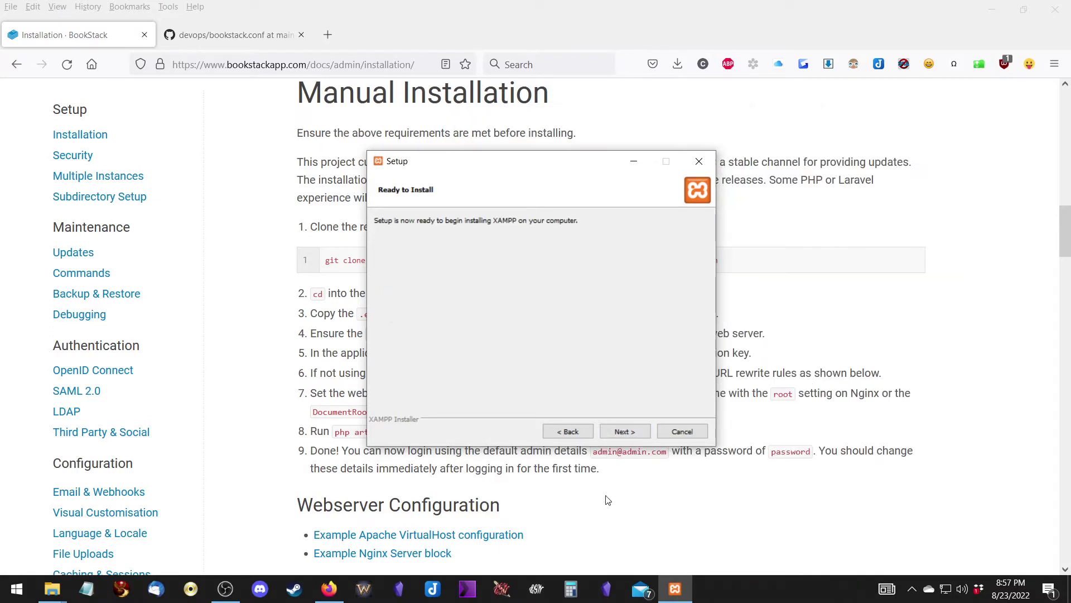
left_click(623, 433)
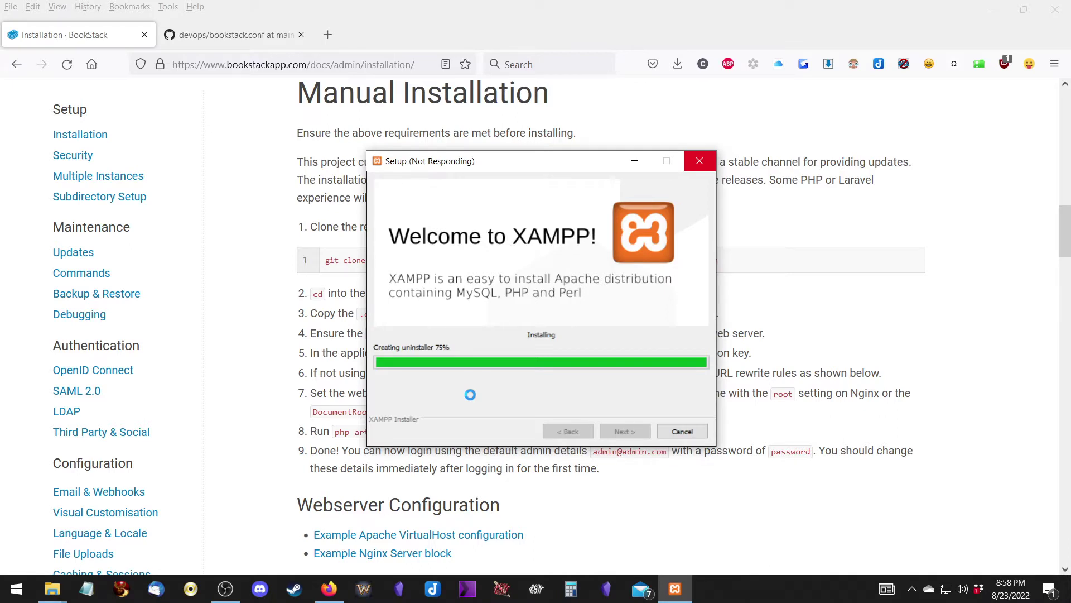
left_click(552, 231)
Close XAMPP Setup and scroll through the nine Manual Installation steps in the BookStack docs.
left_click(613, 425)
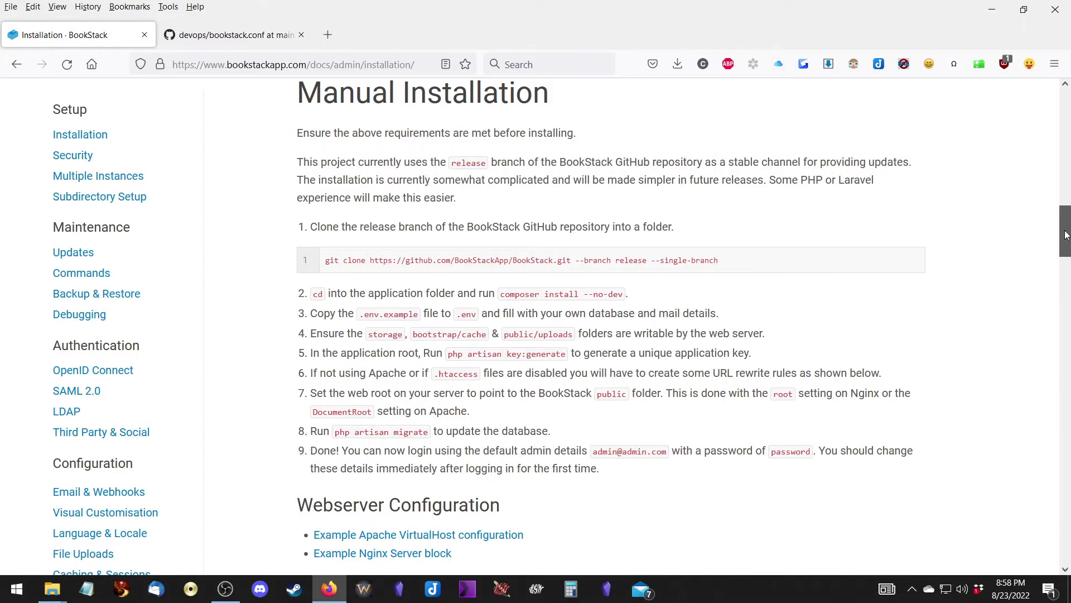
left_click_drag(1065, 233, 1060, 379)
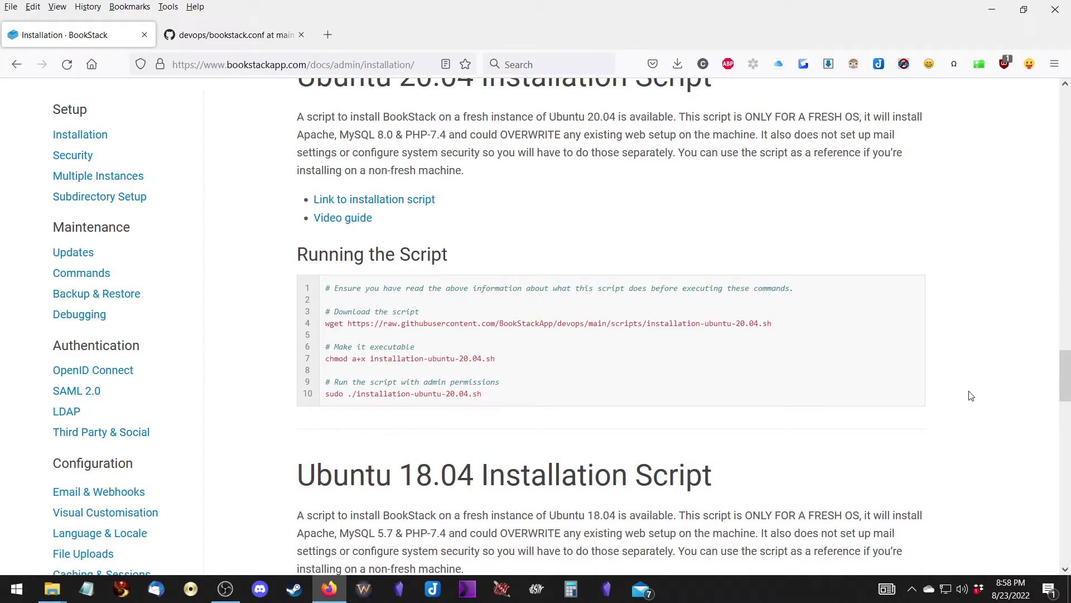
left_click_drag(1066, 383, 1067, 244)
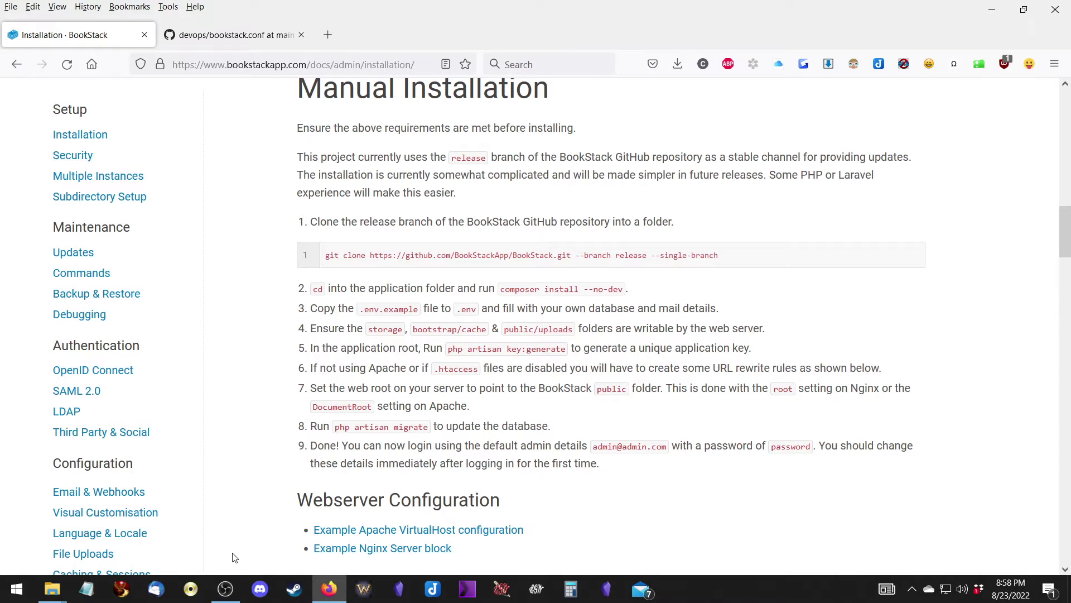
Launch Composer-Setup.exe for all users, keeping J:\xampp\php\php.exe as the PHP executable.
left_click(48, 597)
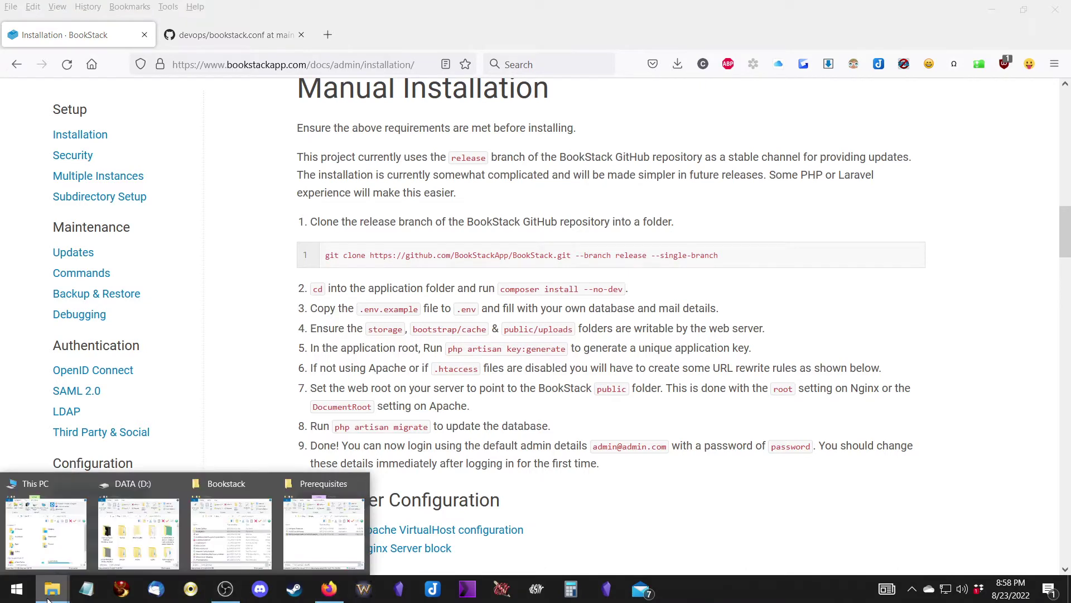
left_click(322, 537)
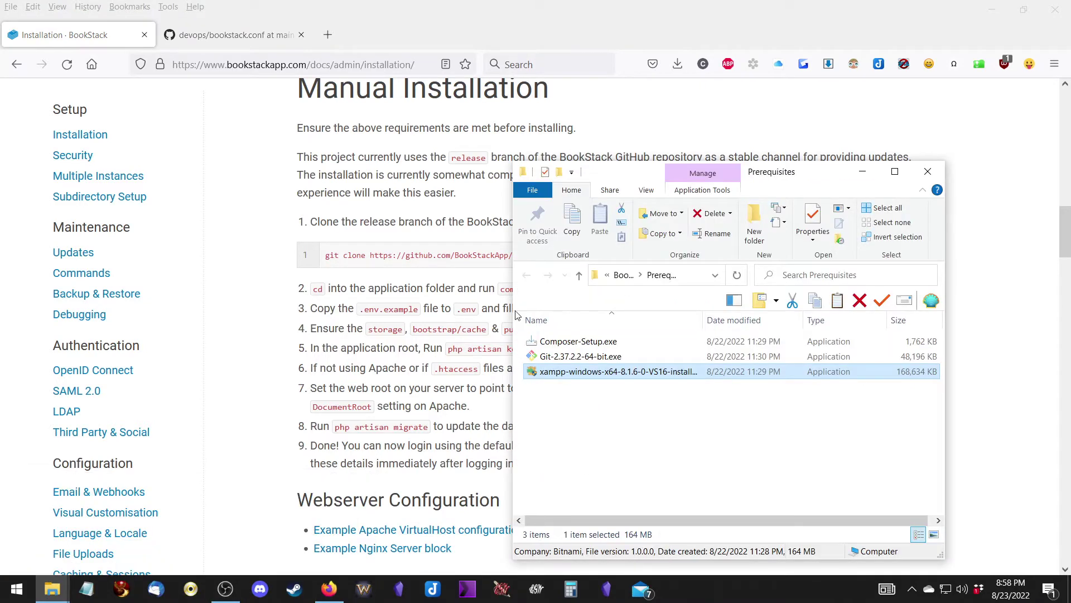
double_click(546, 341)
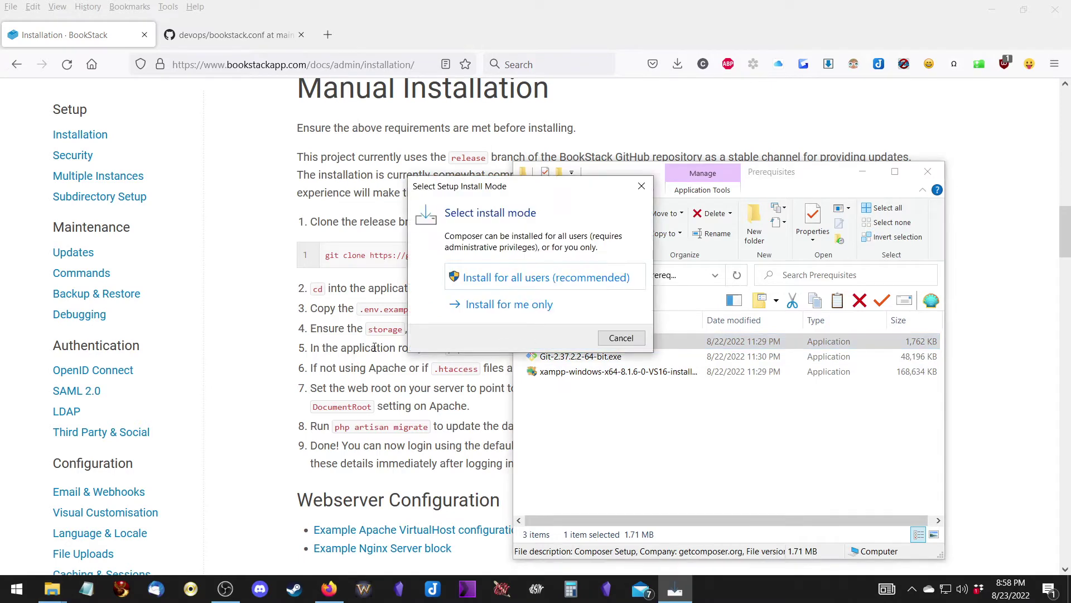
left_click(500, 279)
left_click(449, 226)
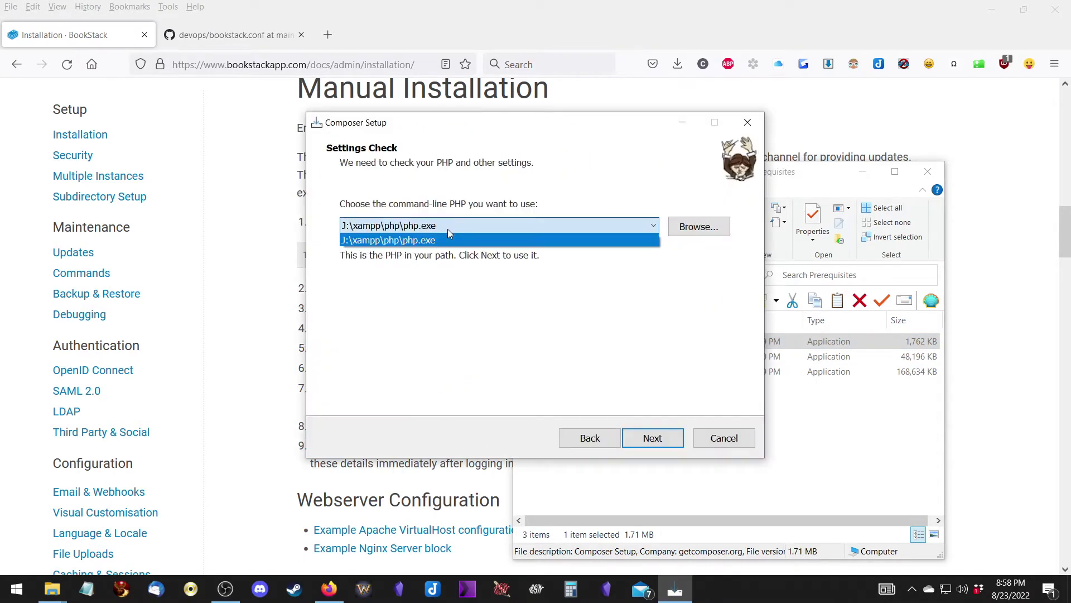
left_click(449, 332)
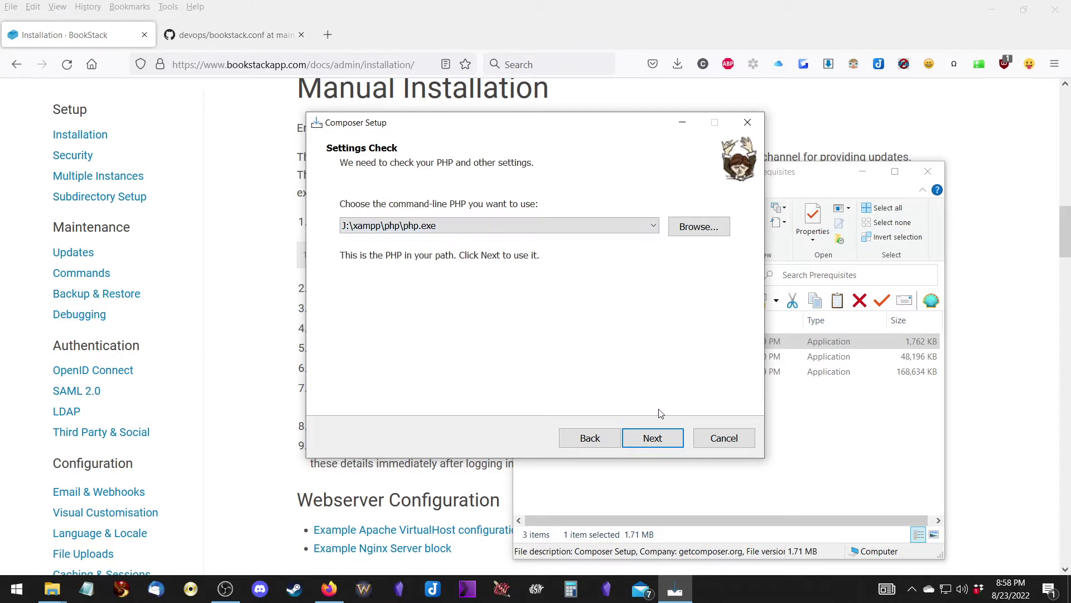
Finish the Composer install without proxy settings and close the Prerequisites folder.
left_click(676, 432)
left_click(650, 443)
left_click(650, 443)
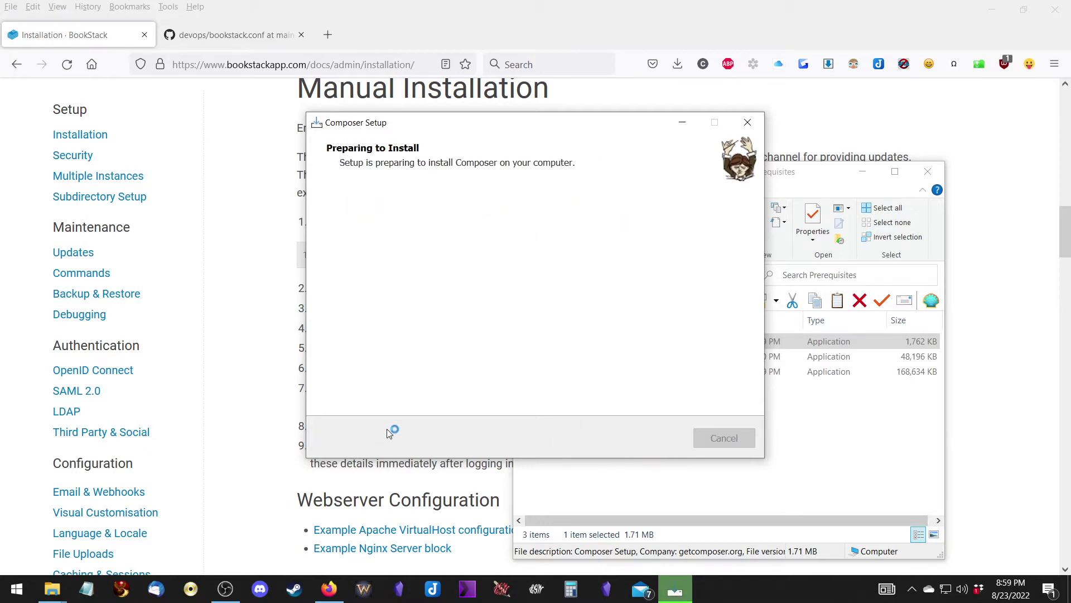
left_click(641, 438)
left_click(891, 222)
left_click(928, 175)
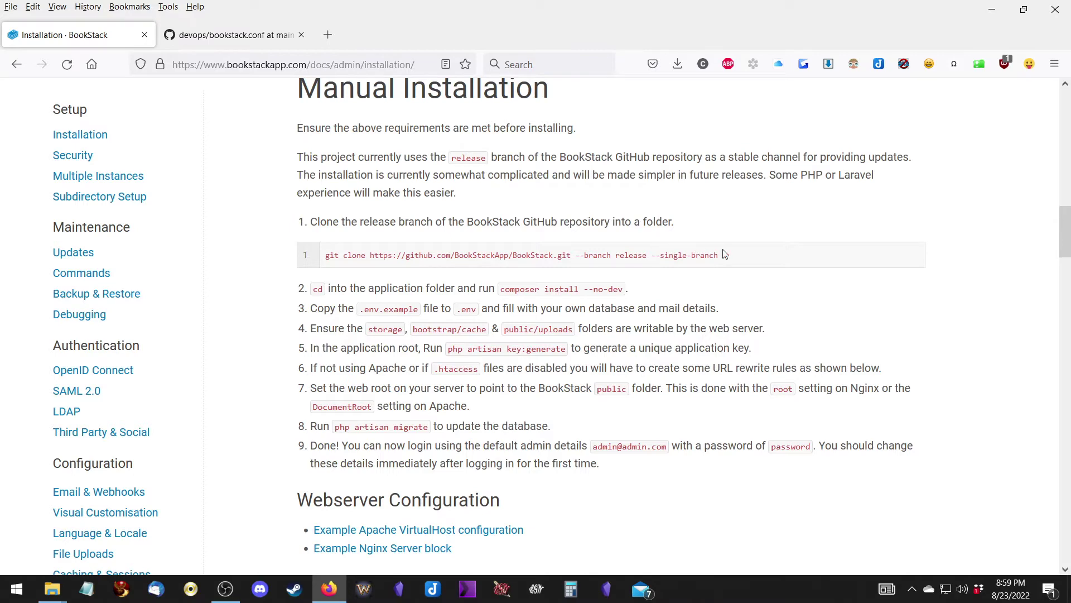
Copy the git clone command and open Command Prompt as administrator.
mouse_move(724, 254)
left_mouse_down()
mouse_move(328, 263)
mouse_move(335, 268)
left_mouse_up()
key("ctrl+c")
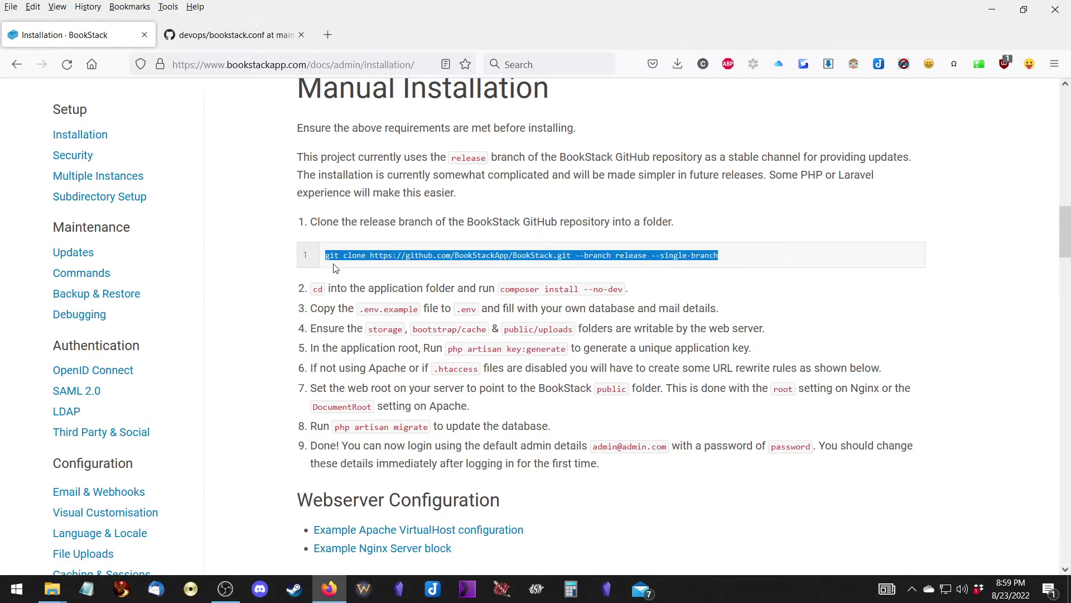
left_click(16, 588)
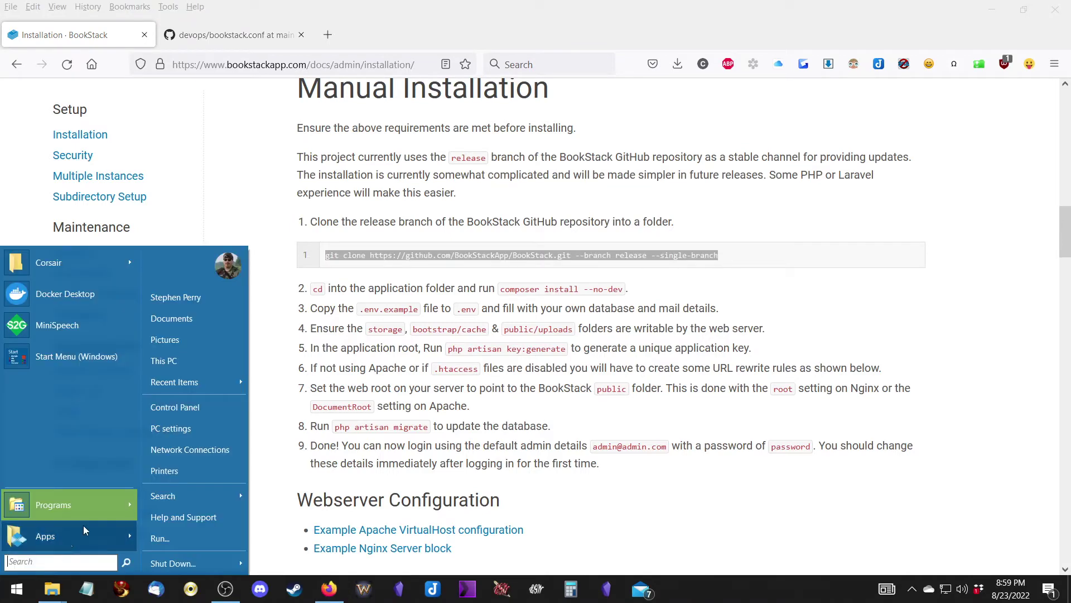
mouse_move(96, 510)
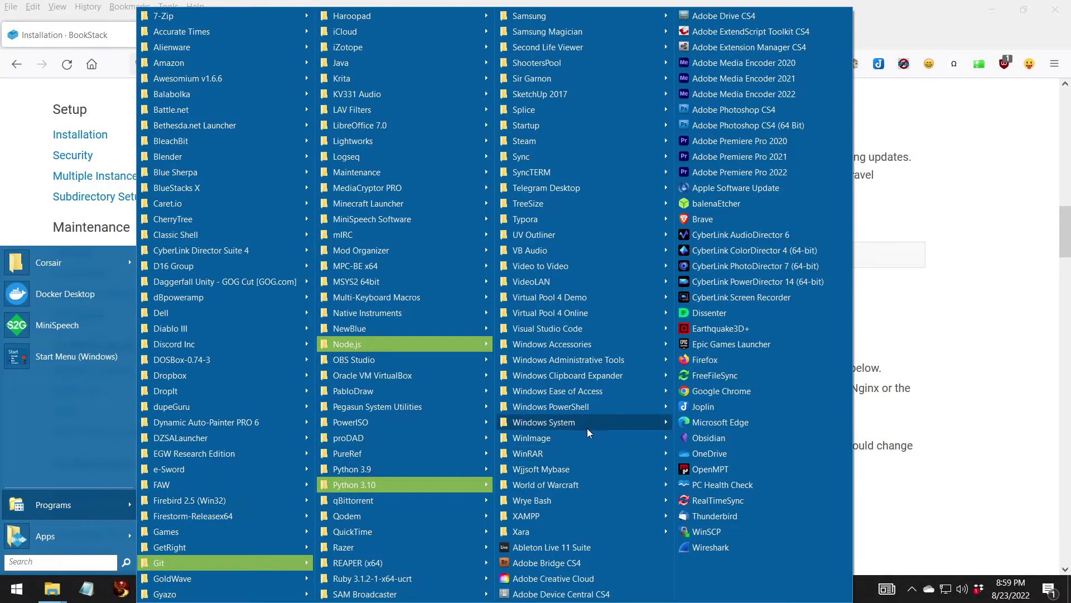
mouse_move(590, 426)
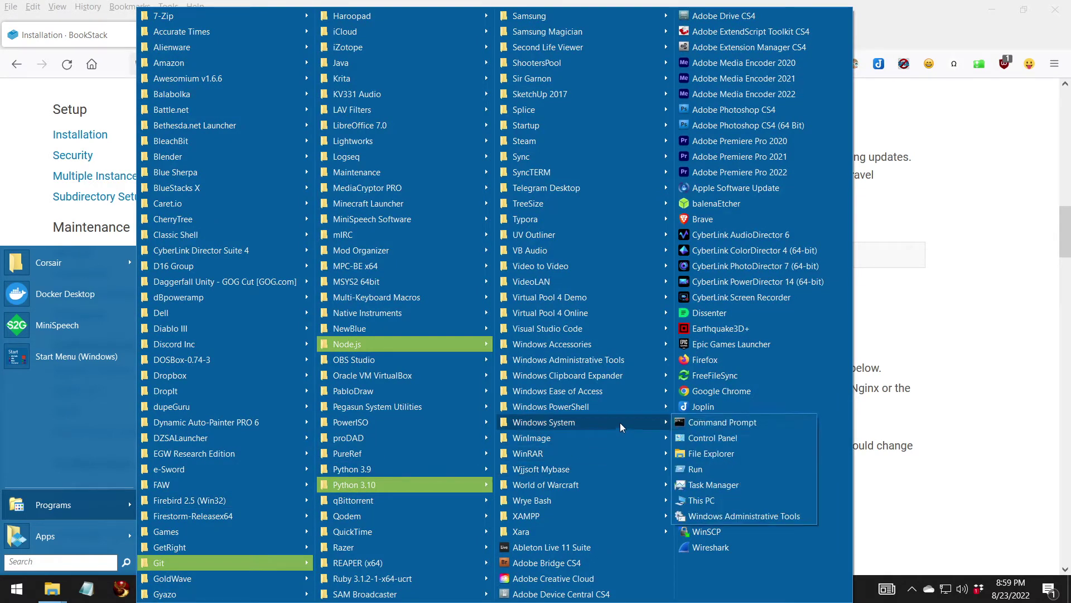
right_click(734, 422)
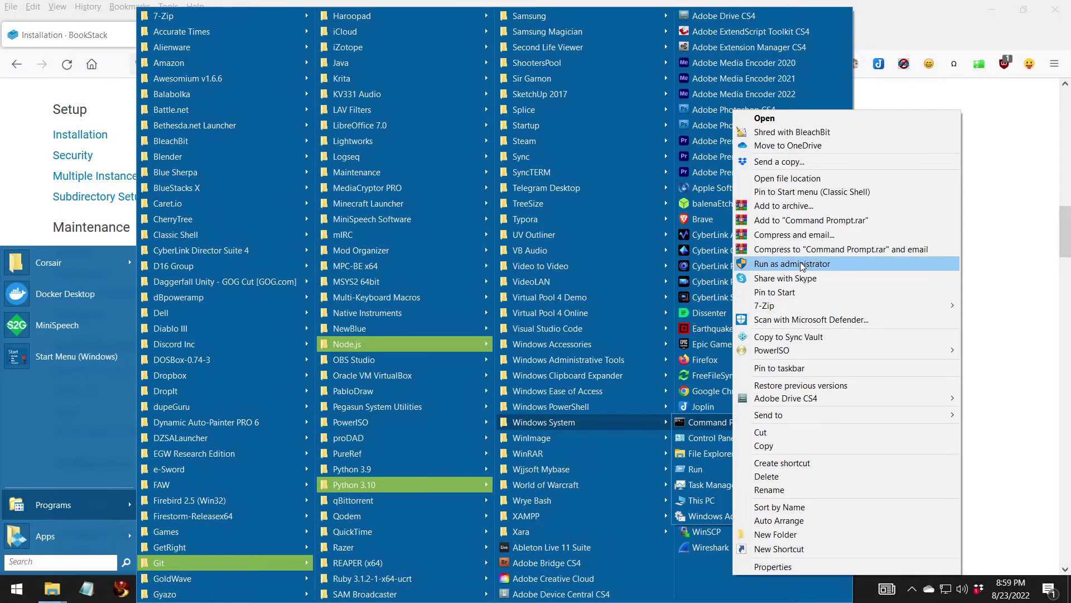
left_click(802, 264)
Go to J:\xampp\htdocs and run the pasted BookStack git clone command.
type("j:")
key("Return")
type("cd")
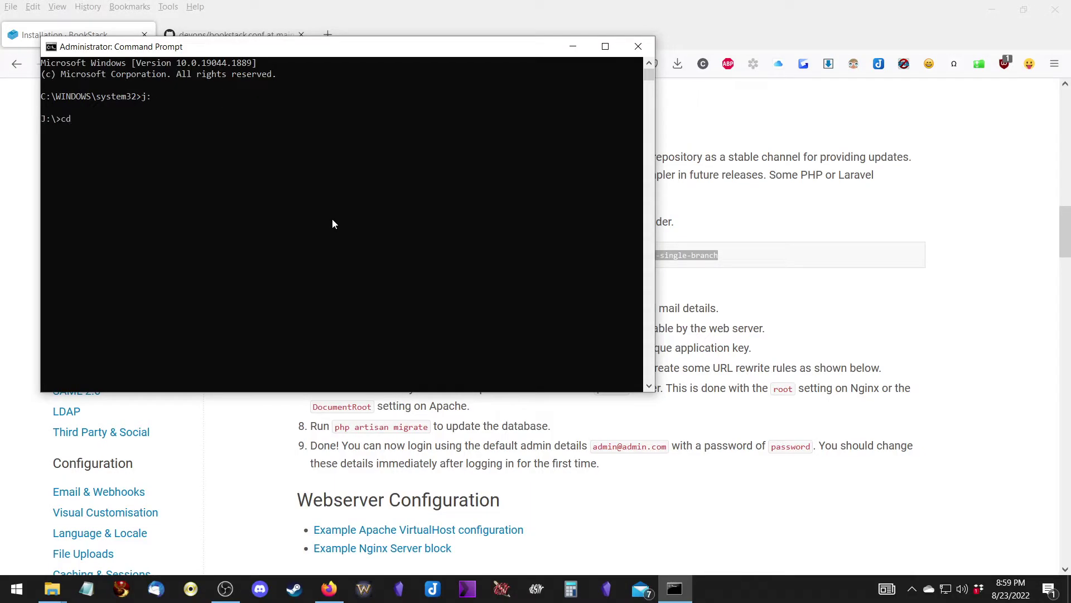
type(" \\xampp\\htdocs")
key("Return")
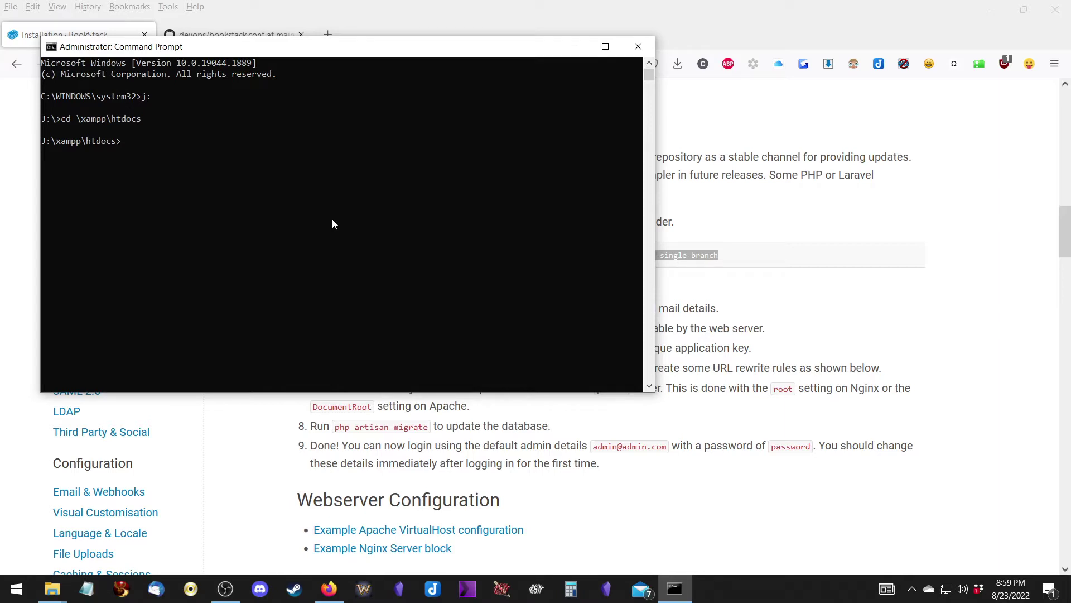
key("ctrl+v")
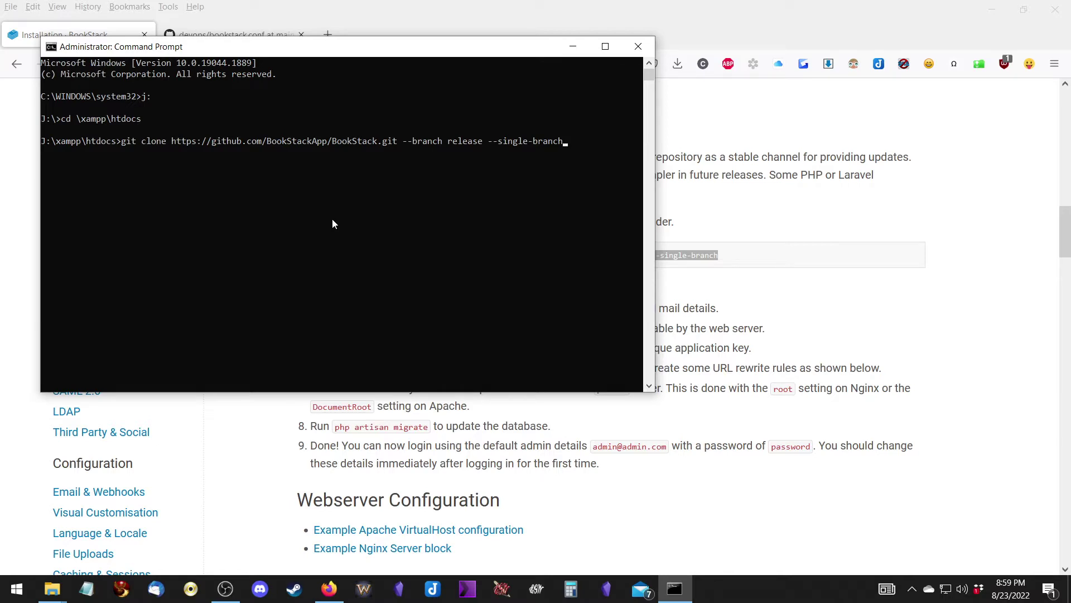
key("Return")
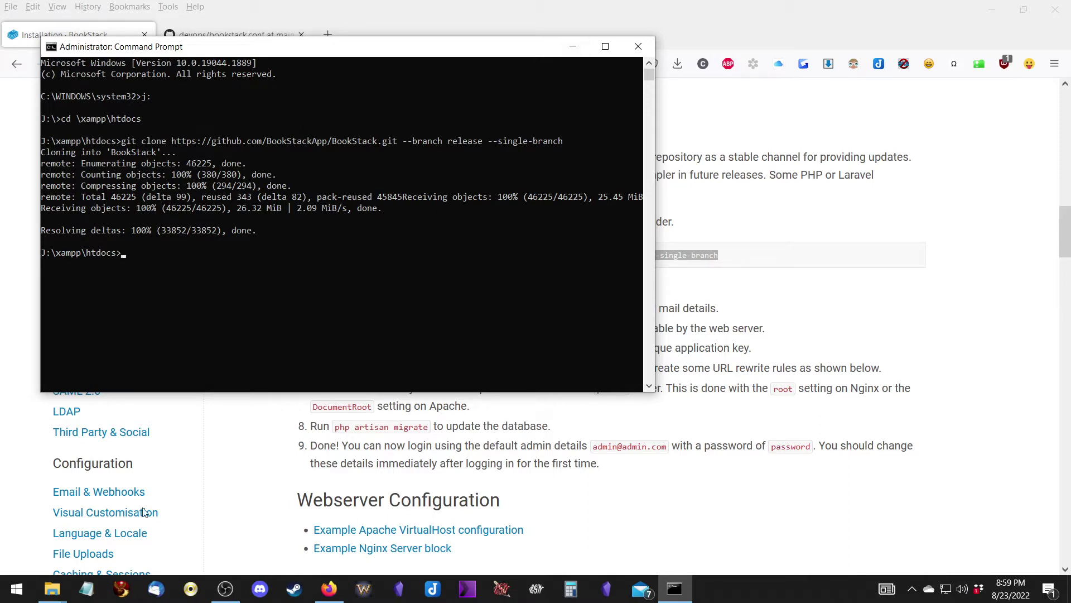
Browse to J:\xampp\htdocs in File Explorer.
left_click(52, 589)
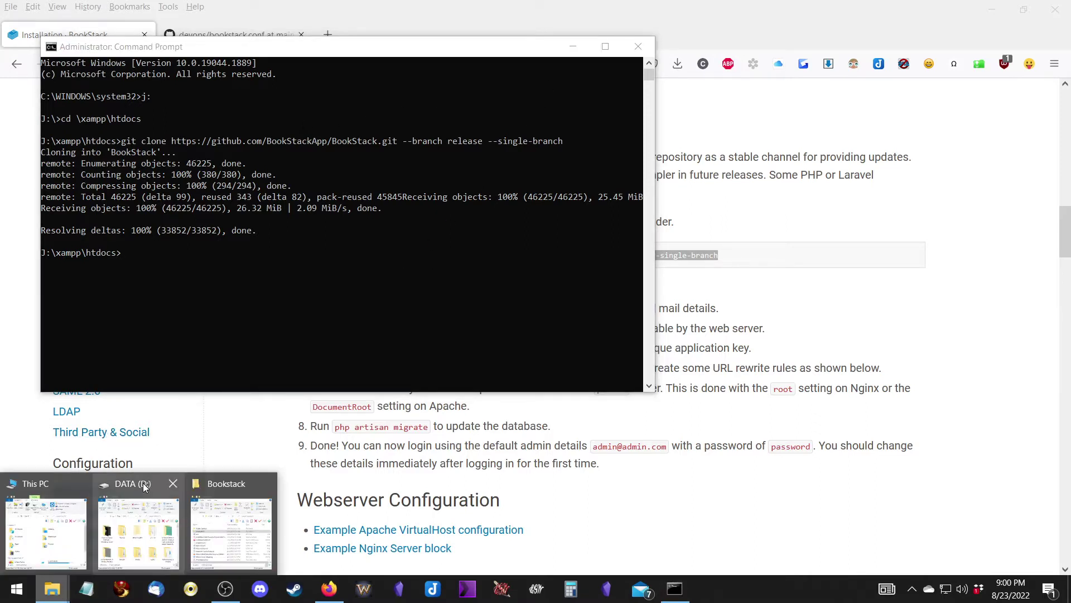
left_click(45, 519)
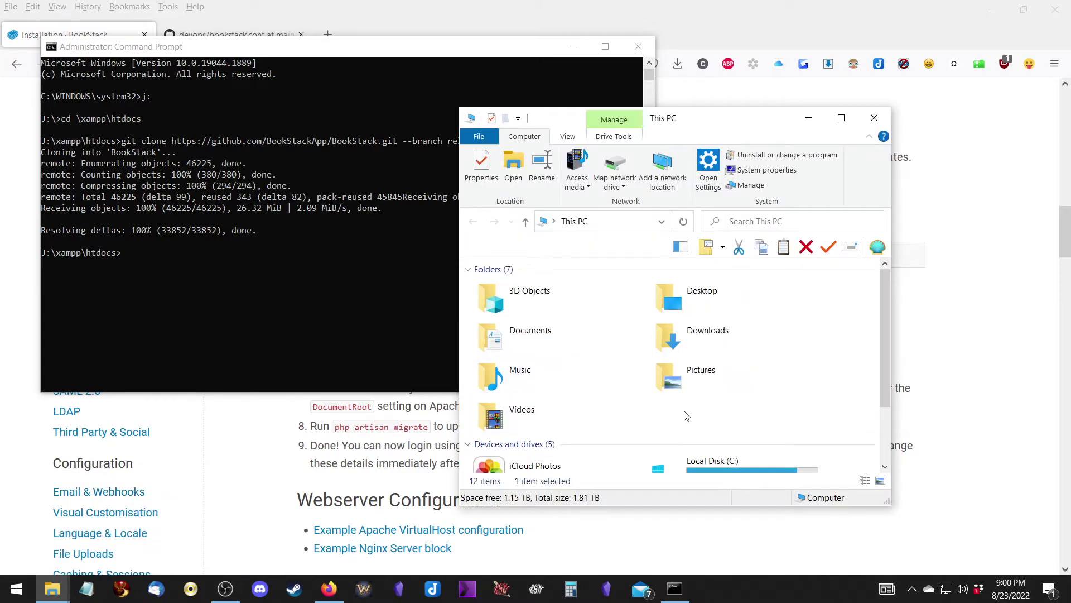
scroll(687, 415, "down", 2)
double_click(591, 450)
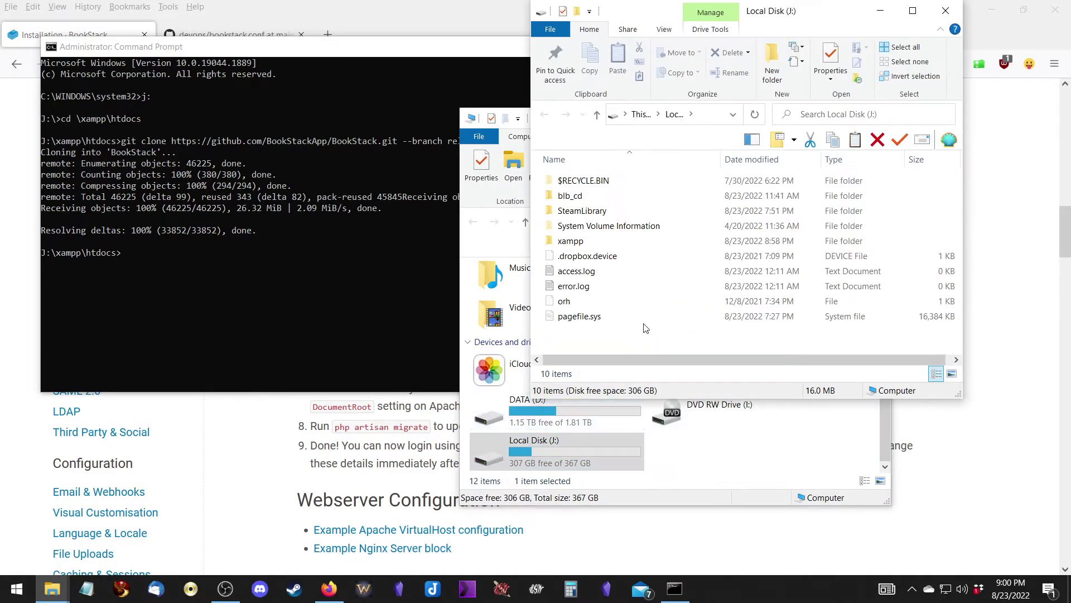
double_click(573, 241)
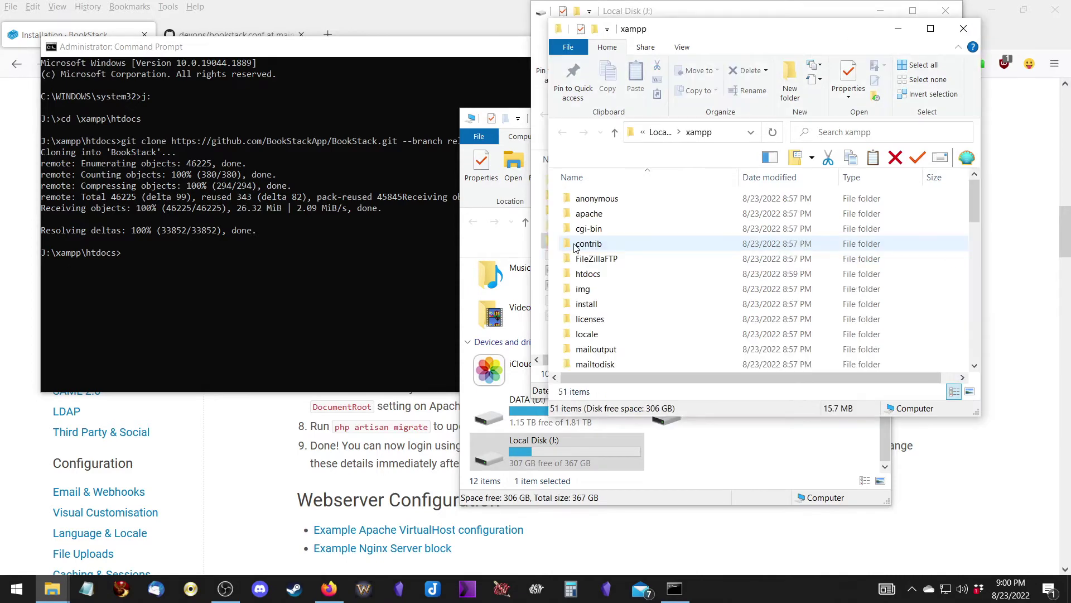
left_click(608, 274)
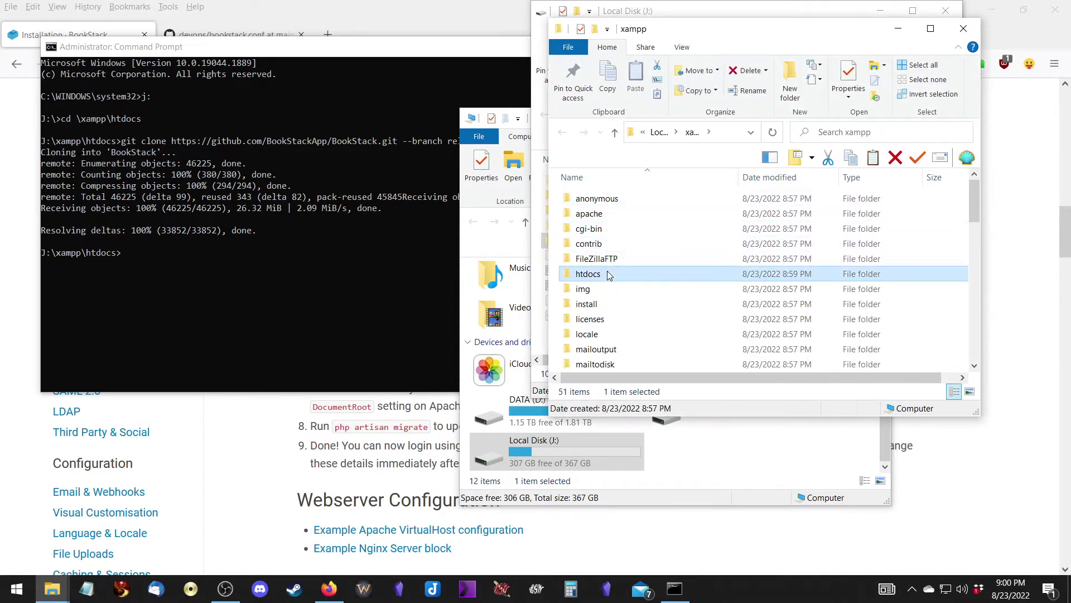
double_click(608, 274)
Rename the cloned BookStack folder to bookstack.
left_click(619, 217)
left_click(628, 216)
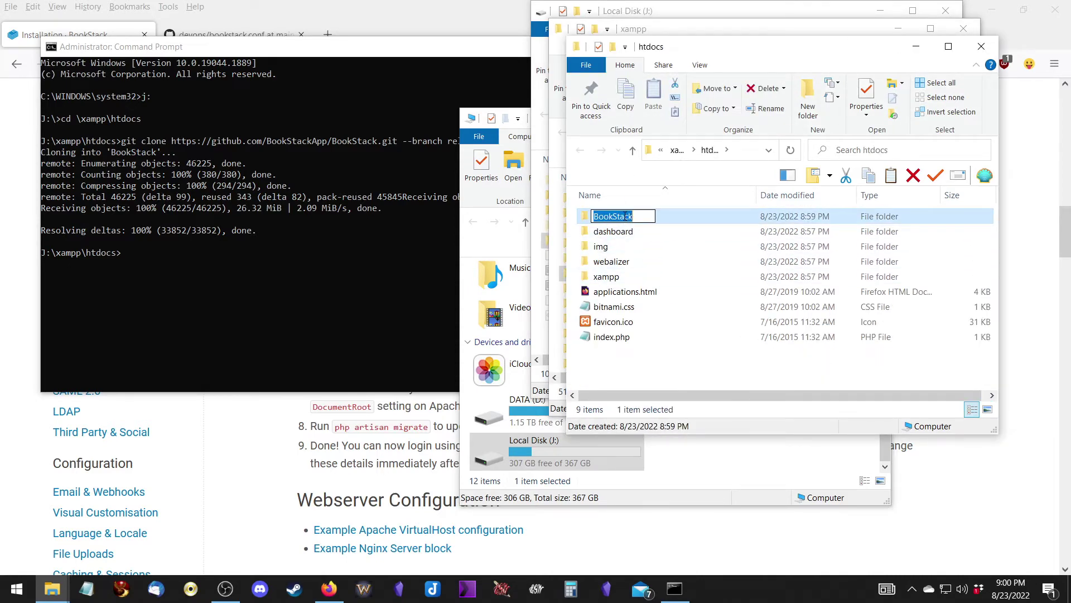
type("bookstack")
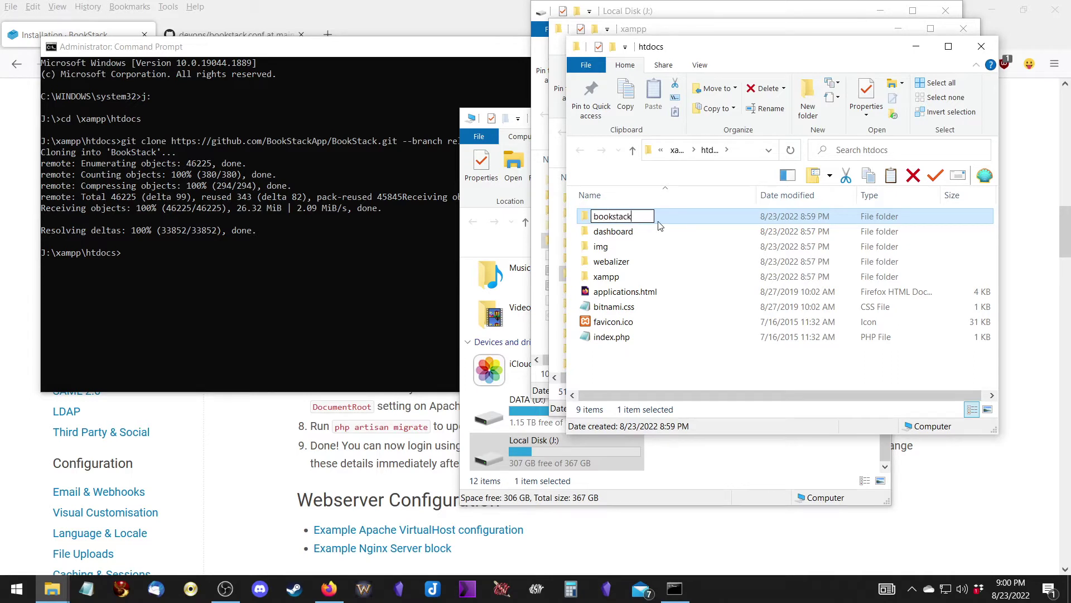
key("Return")
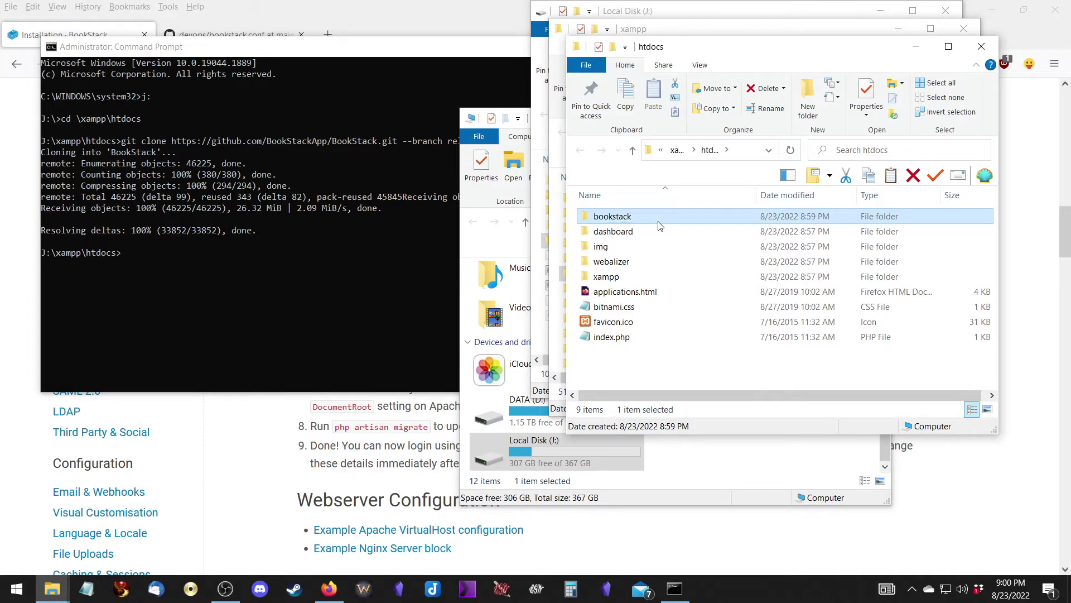
Run cd bookstack in Command Prompt, then return to the installation docs.
left_click(329, 320)
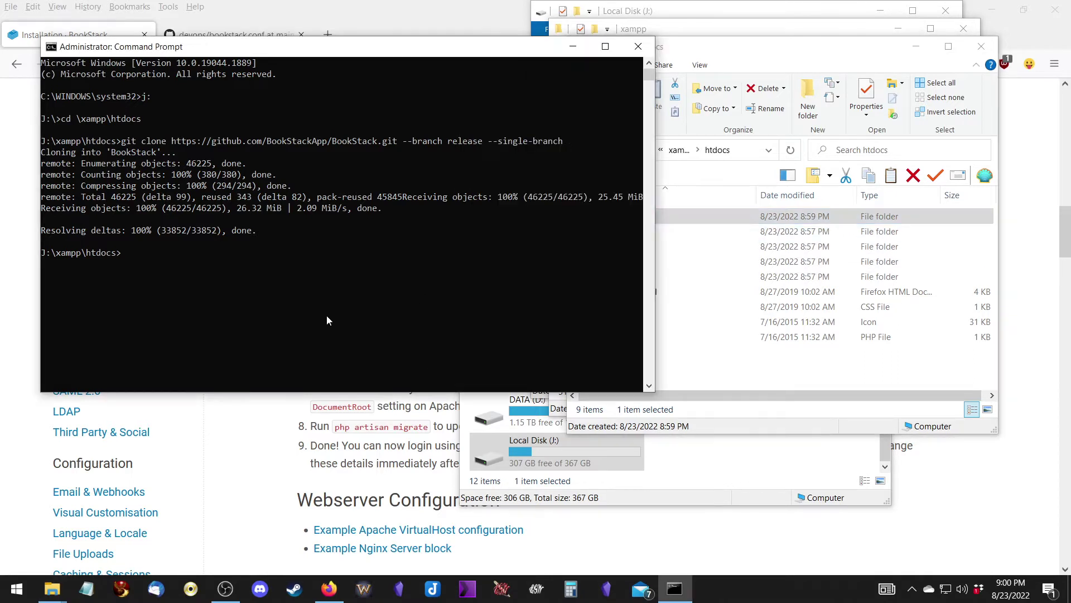
type("cd bookstack")
key("Return")
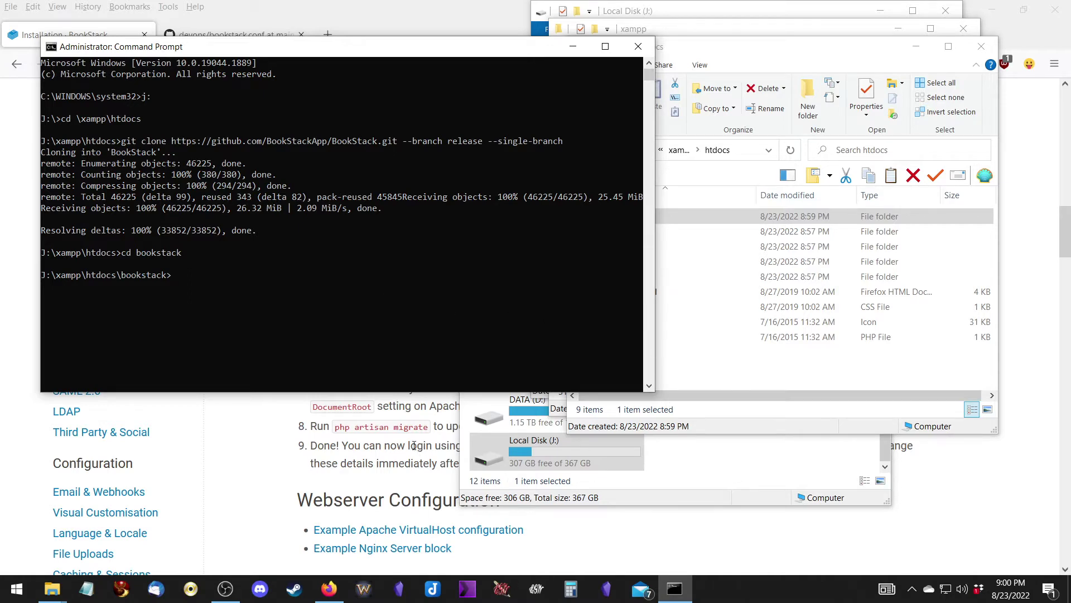
left_click(372, 468)
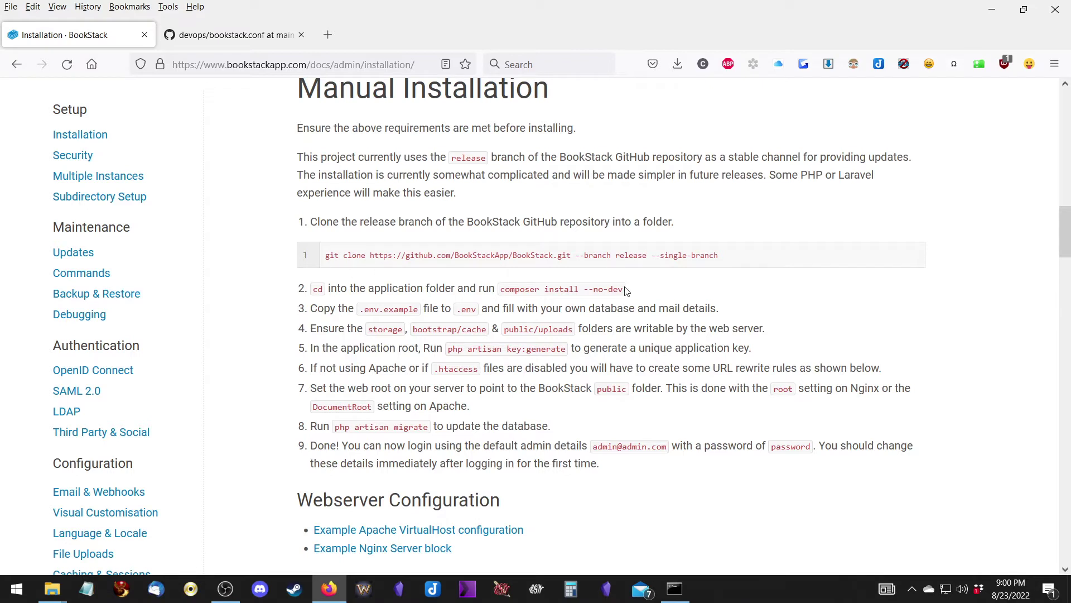
Copy 'composer install --no-dev' from the guide and run it in the bookstack folder.
left_click_drag(624, 290, 491, 290)
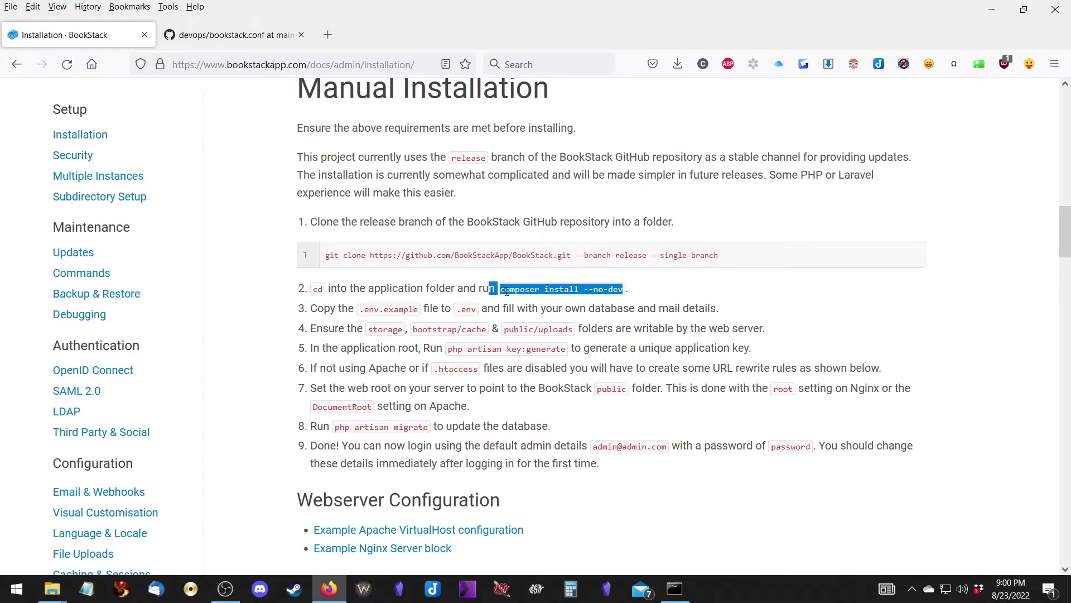
left_click(503, 289)
left_click_drag(504, 289, 621, 287)
key("ctrl+c")
left_click(673, 588)
right_click(329, 321)
key("Return")
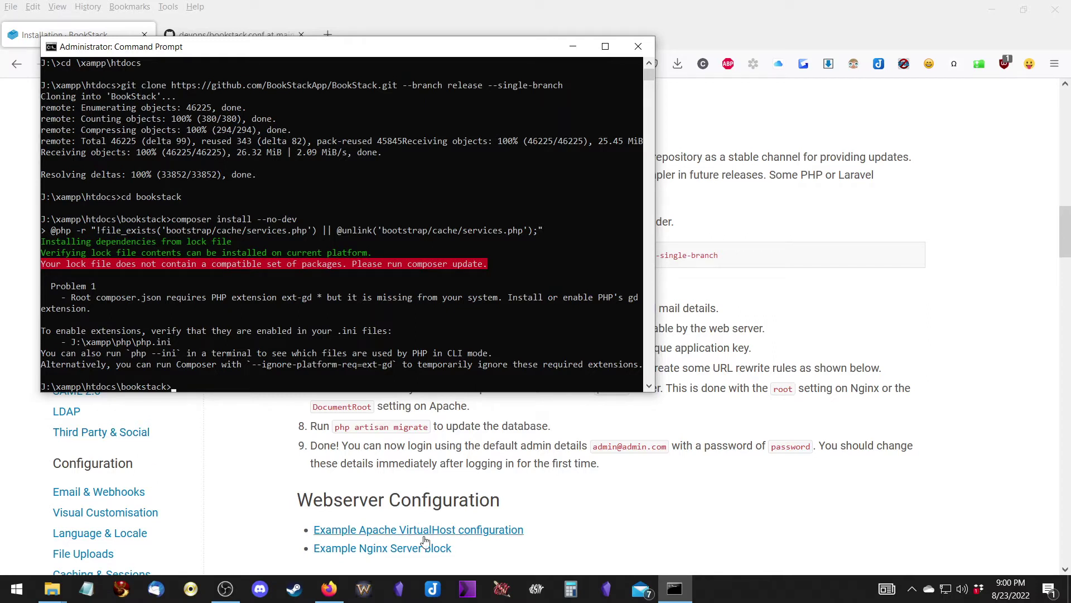
Start XAMPP Control Panel and open PHP (php.ini) from Apache's Config menu.
left_click(16, 588)
left_click(69, 509)
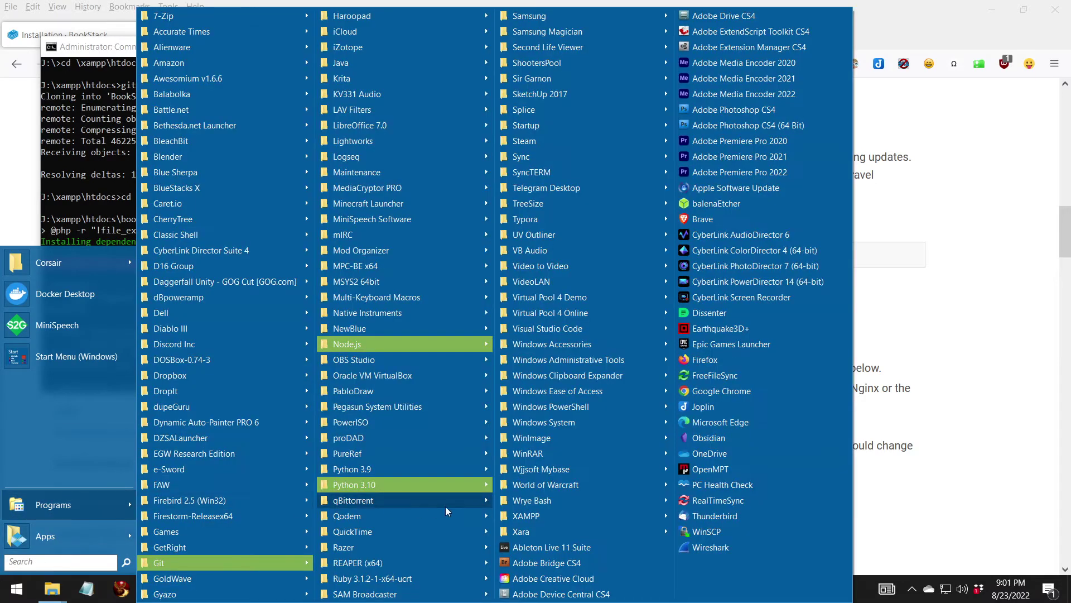
mouse_move(541, 516)
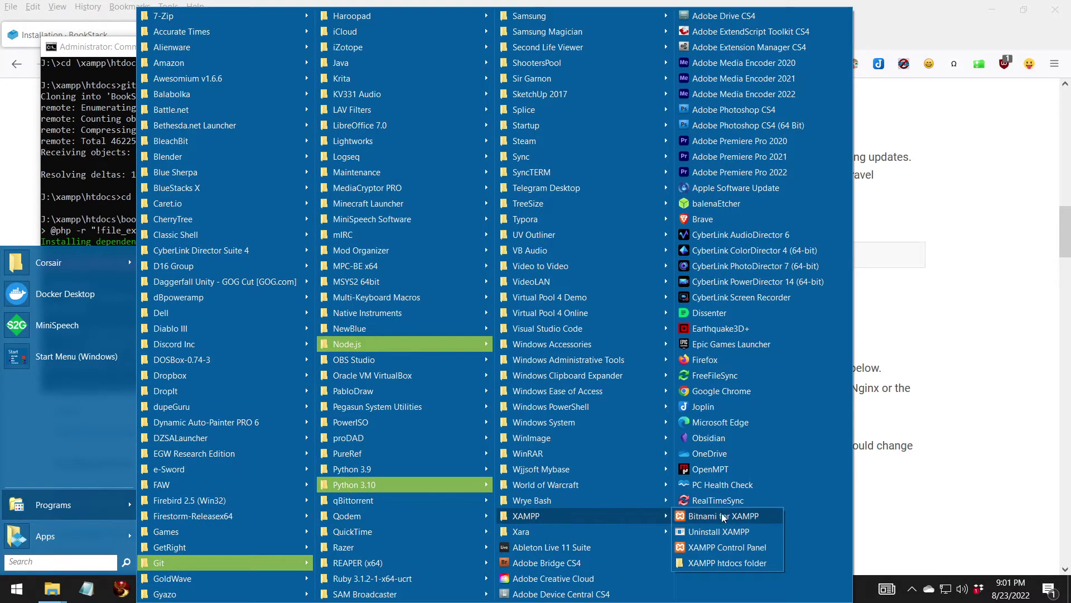
left_click(720, 543)
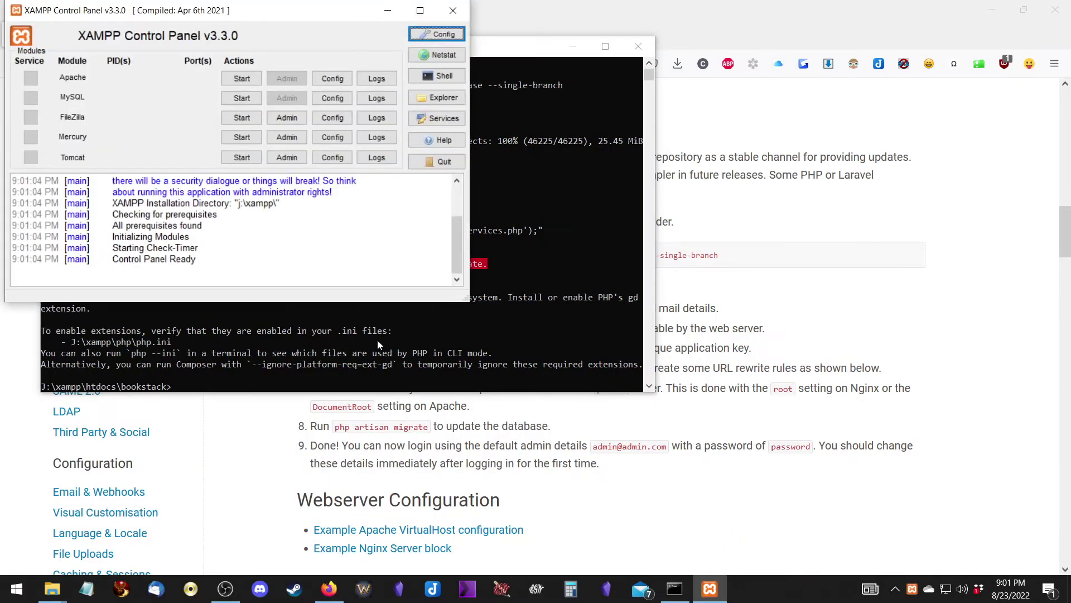
left_click_drag(252, 18, 640, 151)
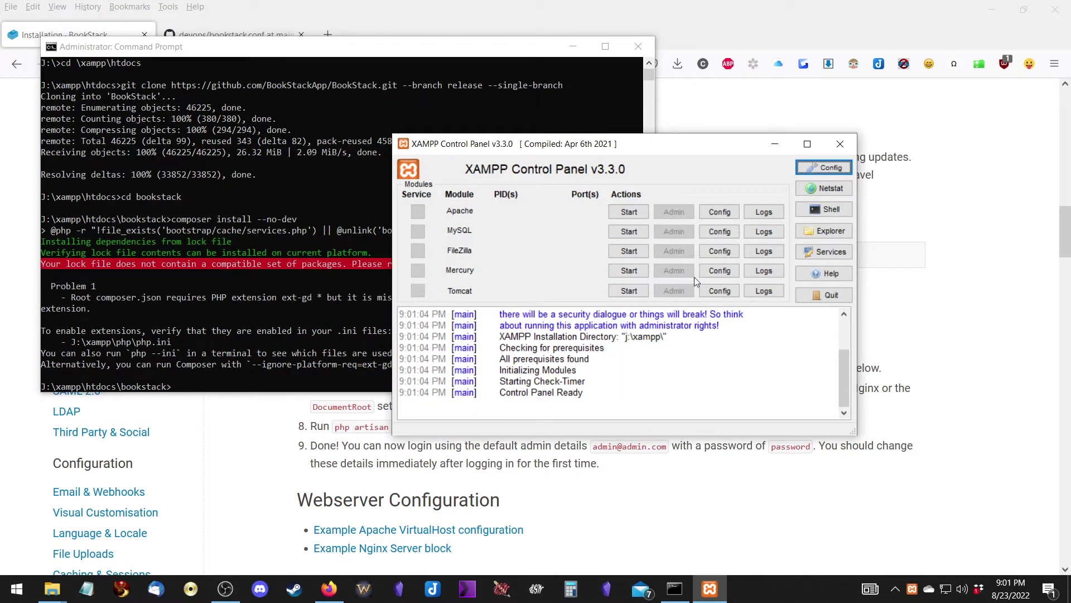
left_click(719, 212)
left_click(736, 265)
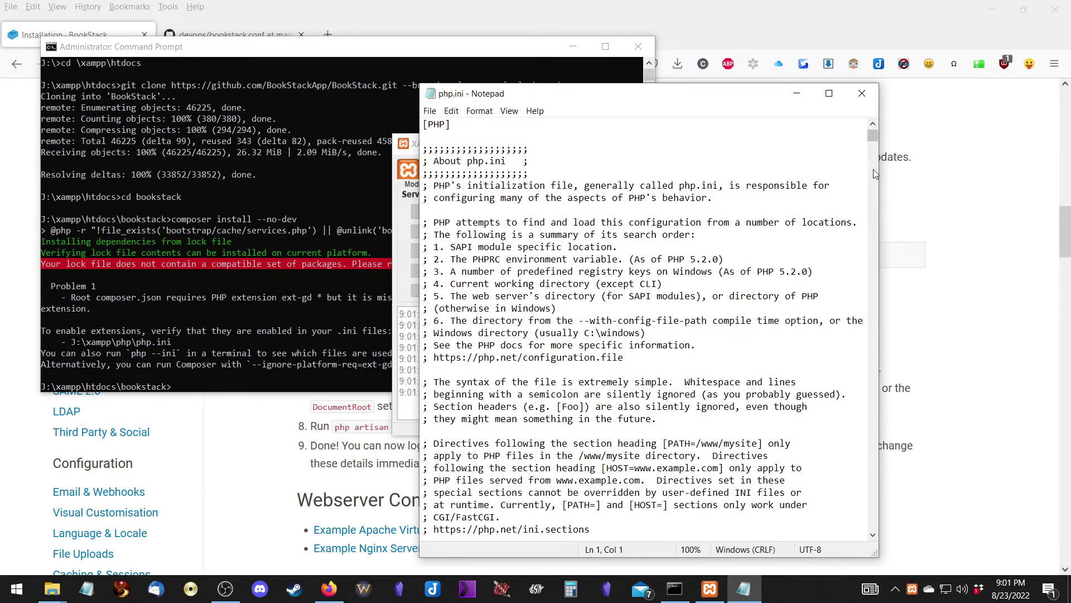
Uncomment extension=gd and extension=ldap in php.ini.
left_click_drag(872, 138, 875, 323)
scroll(515, 279, "up", 2)
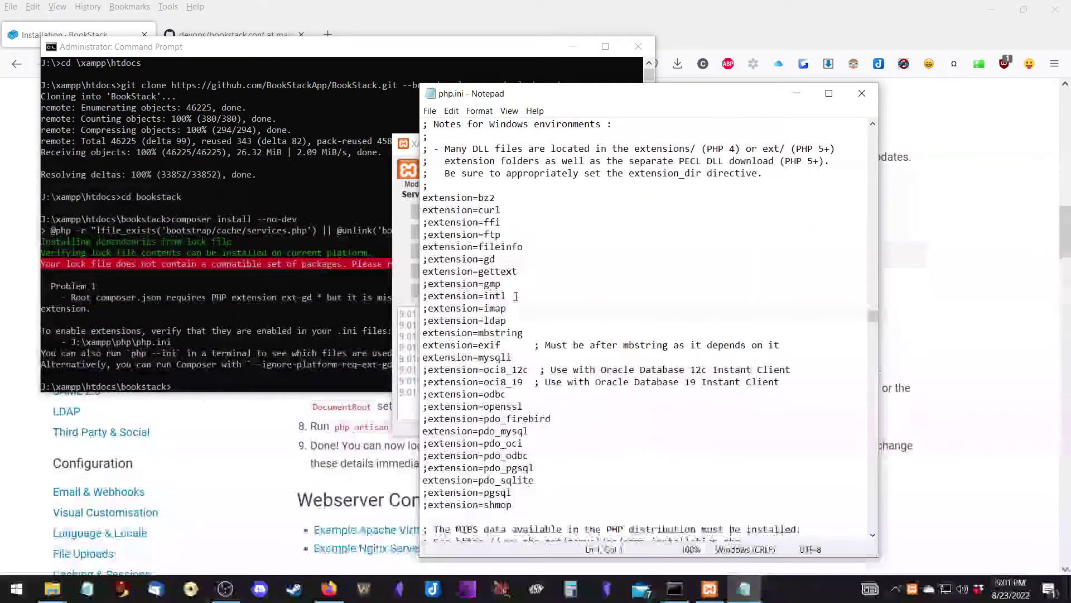
left_click(429, 261)
key("BackSpace")
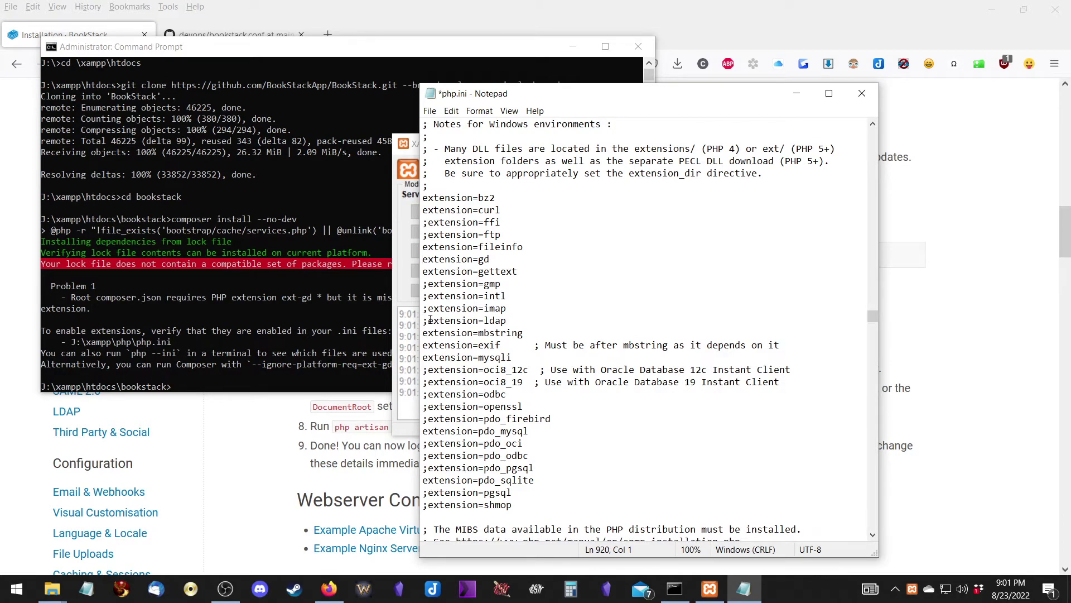
key("BackSpace")
left_click_drag(508, 321, 424, 324)
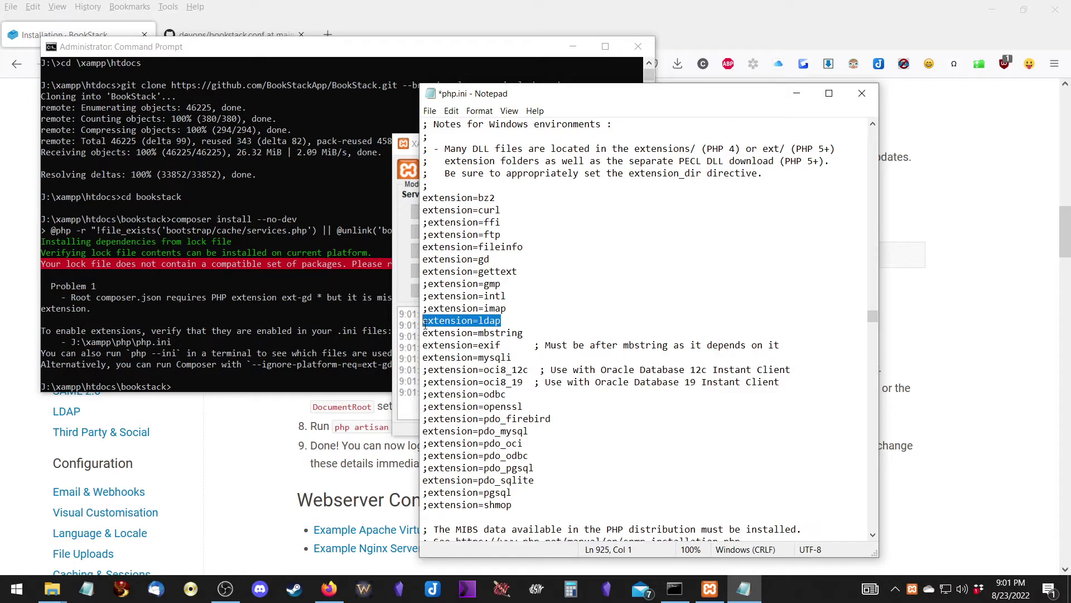
left_click(428, 320)
left_click_drag(509, 320, 425, 323)
Save php.ini, leaving extension=gmp commented out, and close Notepad.
key("ctrl+s")
left_click(517, 314)
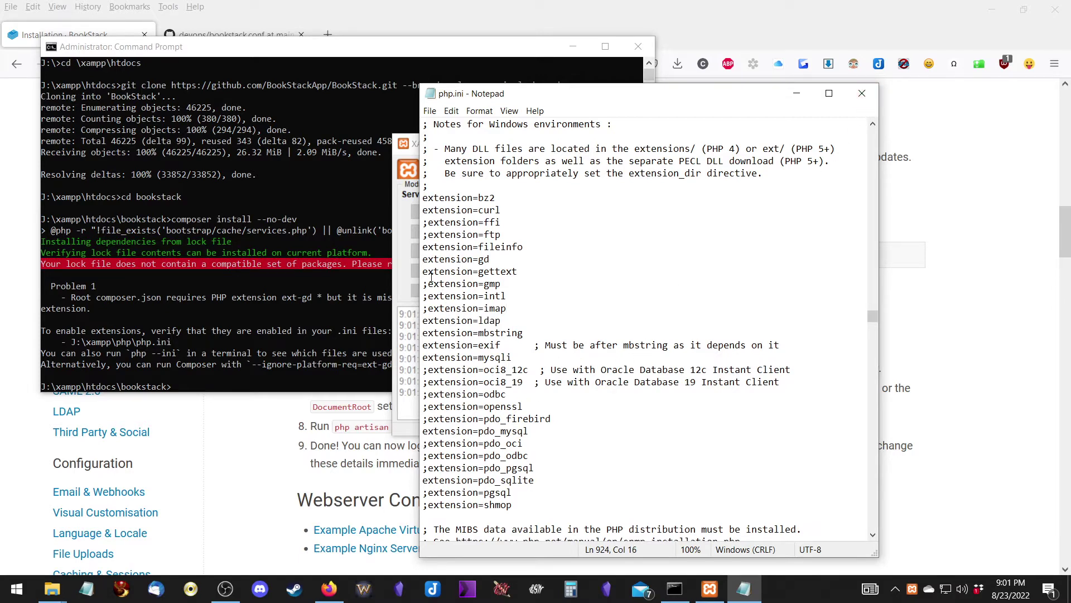
left_click_drag(422, 284, 427, 283)
left_click(440, 271)
left_click(862, 93)
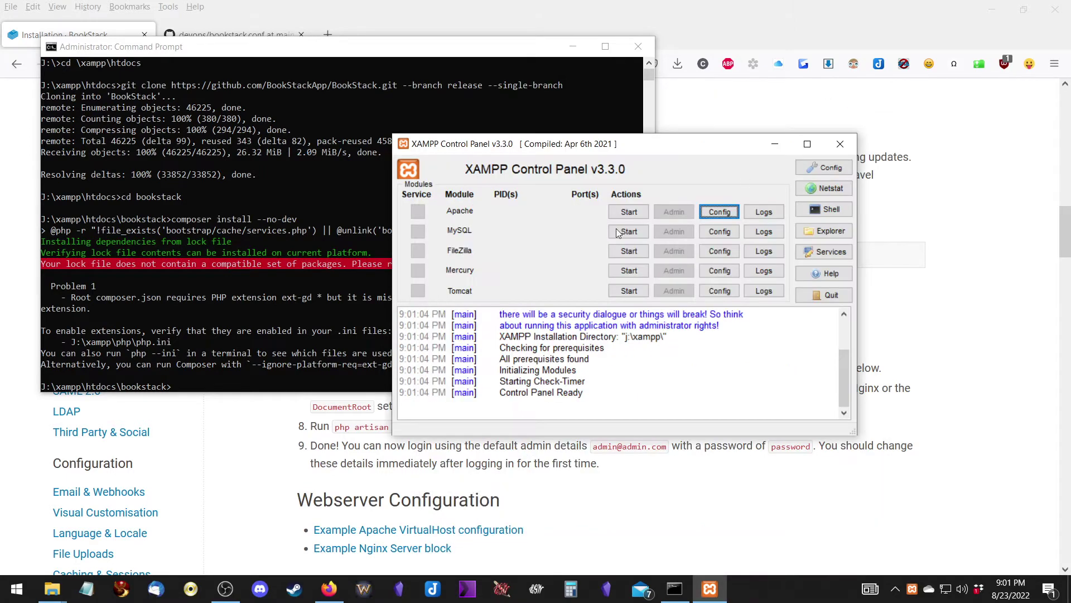
Rerun composer install --no-dev until it completes, then switch back to the BookStack guide.
left_click(185, 377)
key("Up")
key("Return")
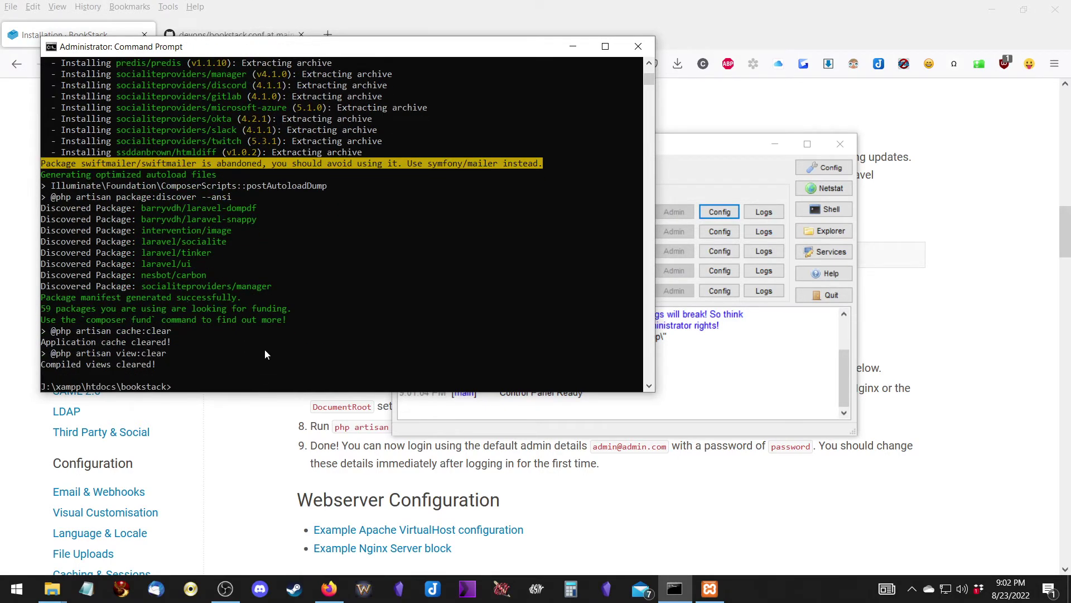
key("alt+Tab")
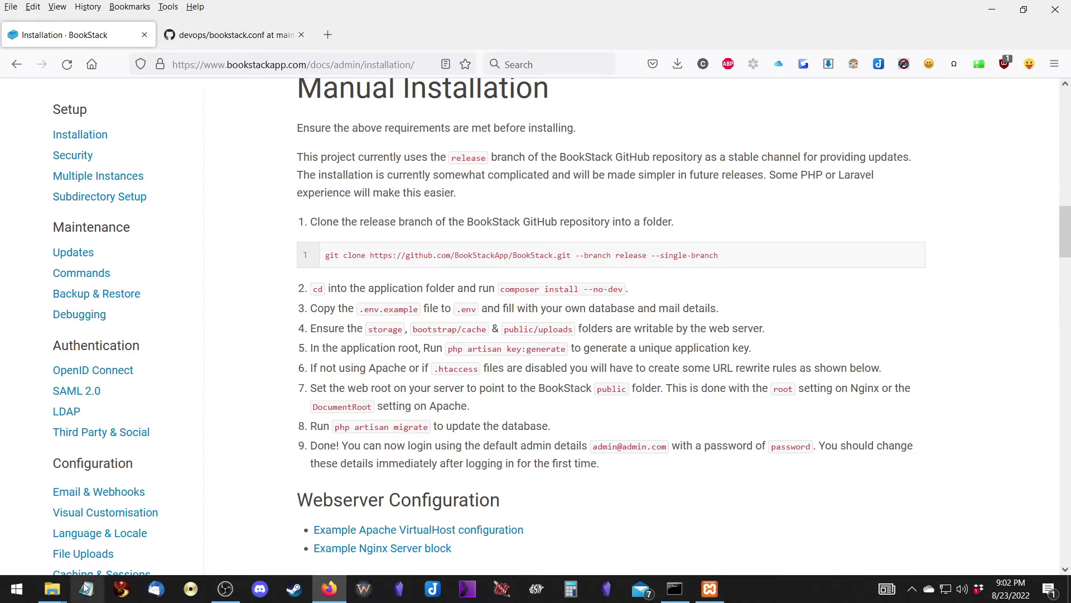
Open the bookstack folder inside htdocs in File Explorer.
mouse_move(52, 589)
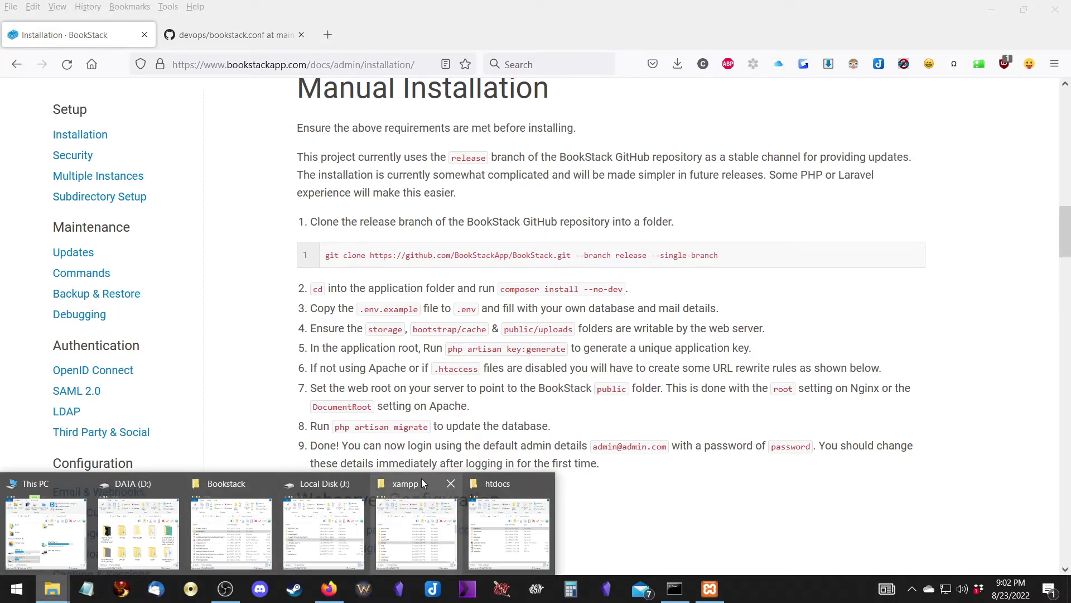
left_click(480, 490)
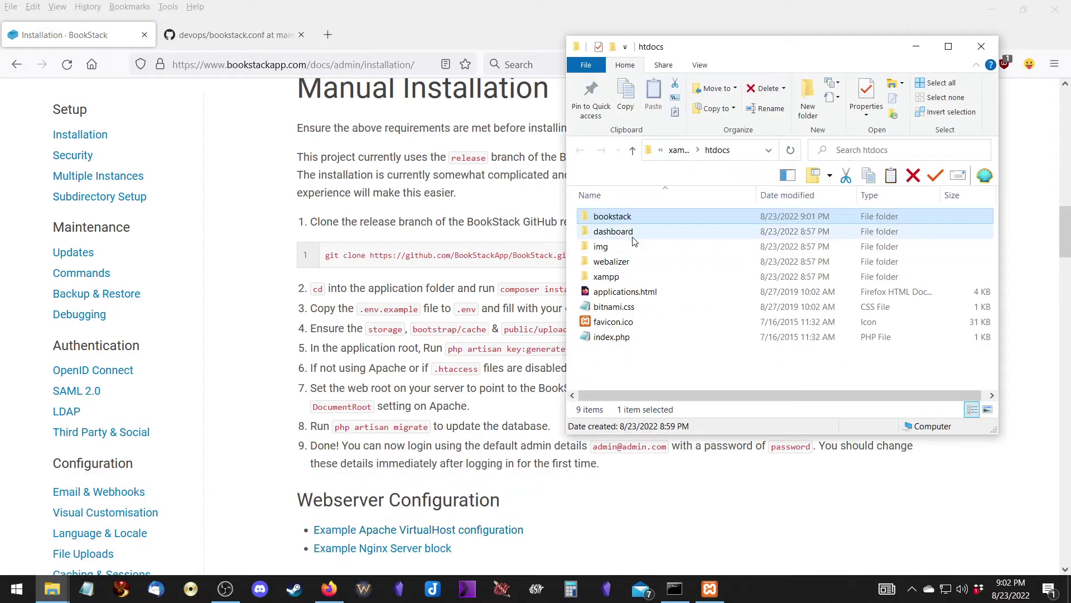
double_click(627, 216)
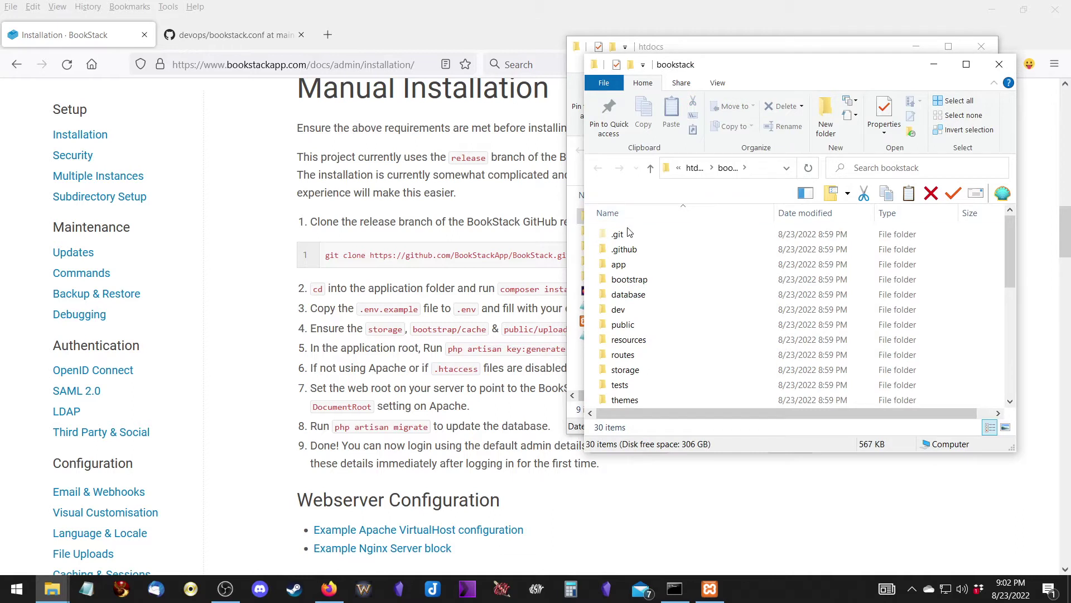
scroll(671, 366, "down", 4)
Rename .env.example to .env, accept the extension warning, and open it in Notepad.
left_click(633, 254)
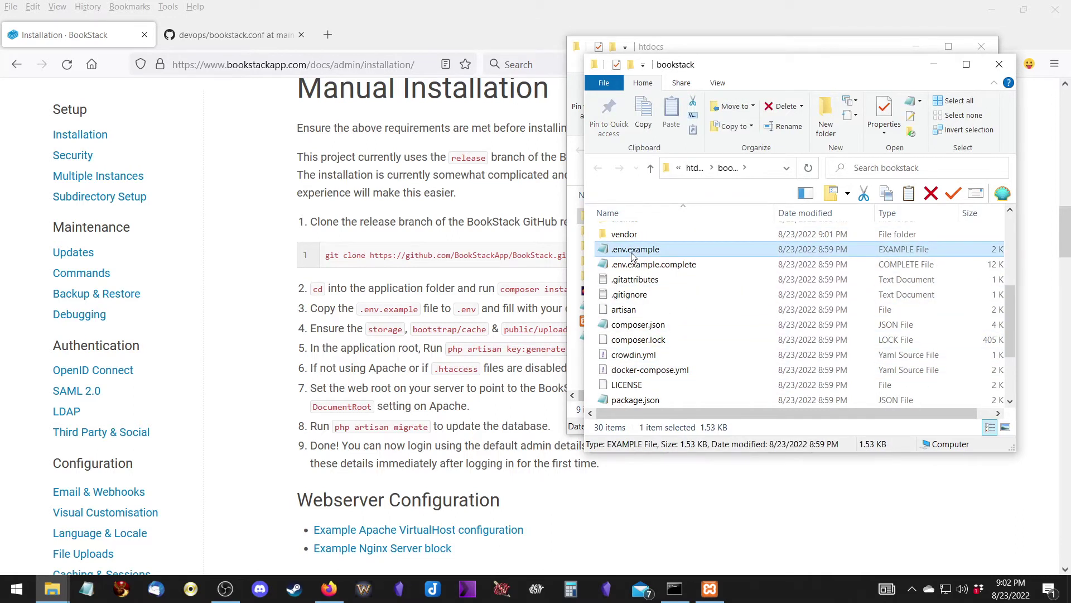
left_click(632, 256)
key("Right")
key("shift+End")
key("BackSpace")
key("Return")
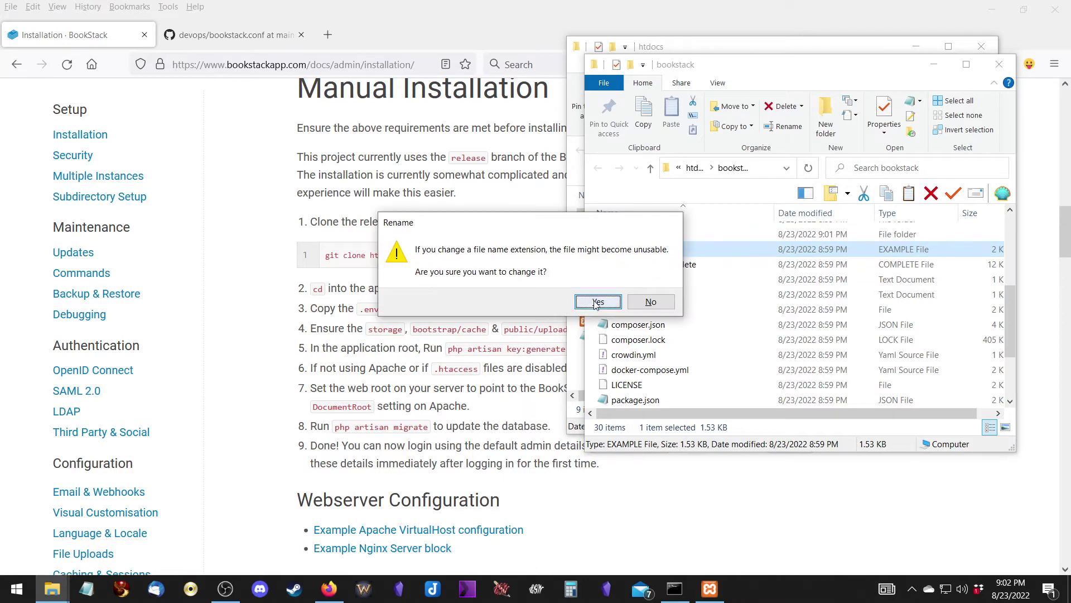
left_click(612, 295)
double_click(620, 250)
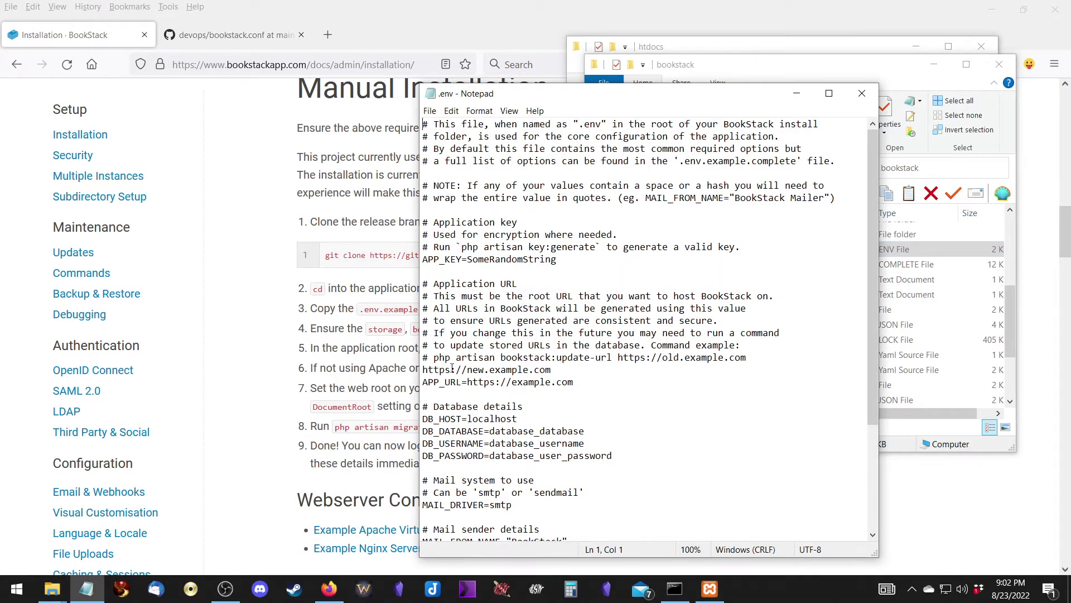
scroll(499, 396, "down", 3)
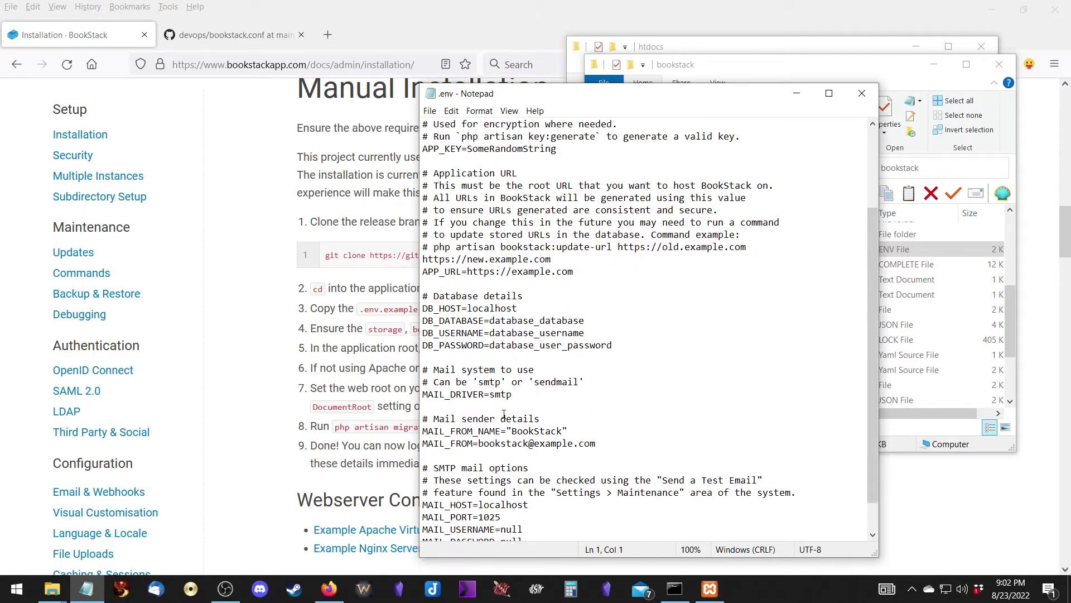
scroll(504, 414, "up", 1)
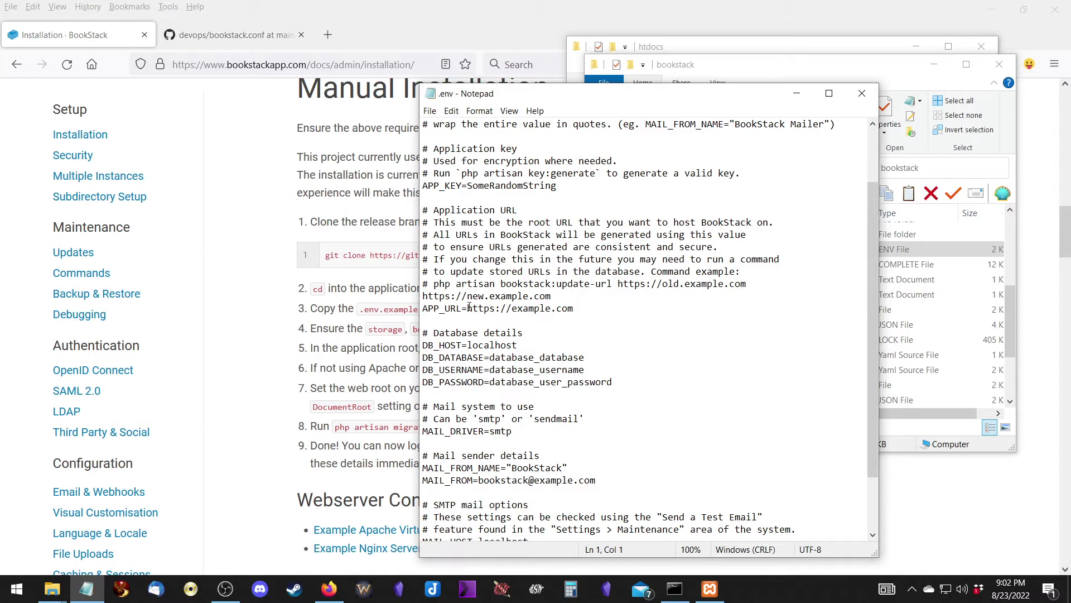
left_click(487, 313)
key("Delete")
left_click_drag(506, 309, 568, 306)
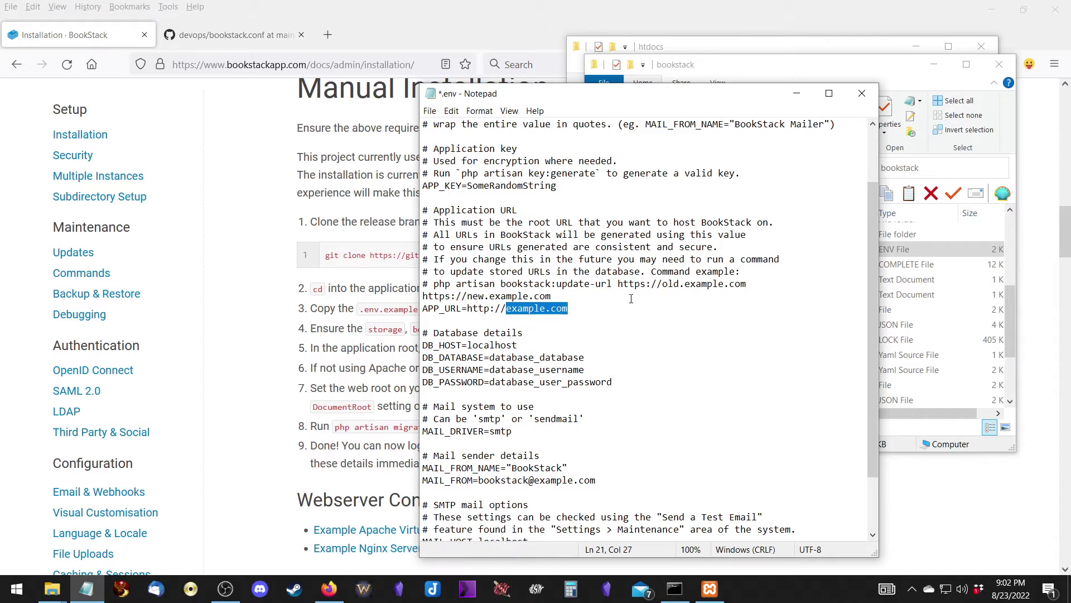
type("local")
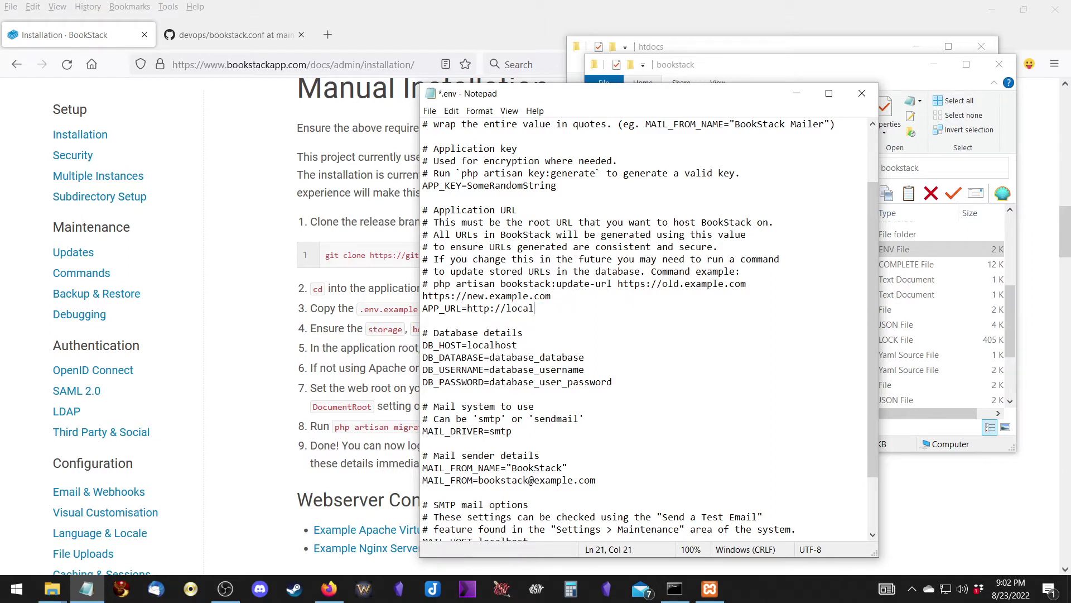
type("host:8080")
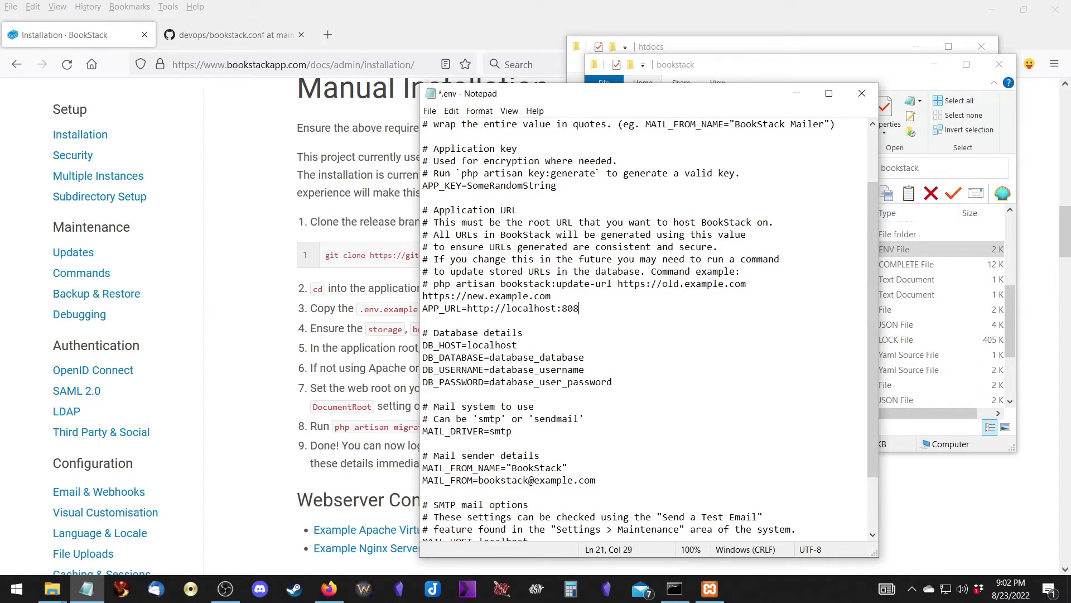
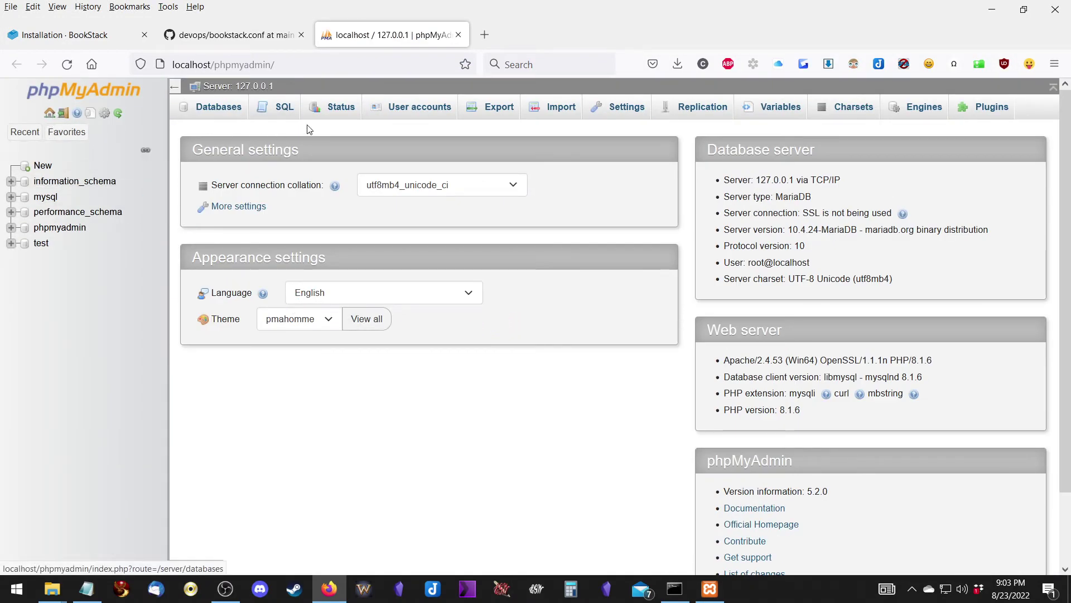
Start a new user account named librarian, limited to host localhost.
left_click(412, 107)
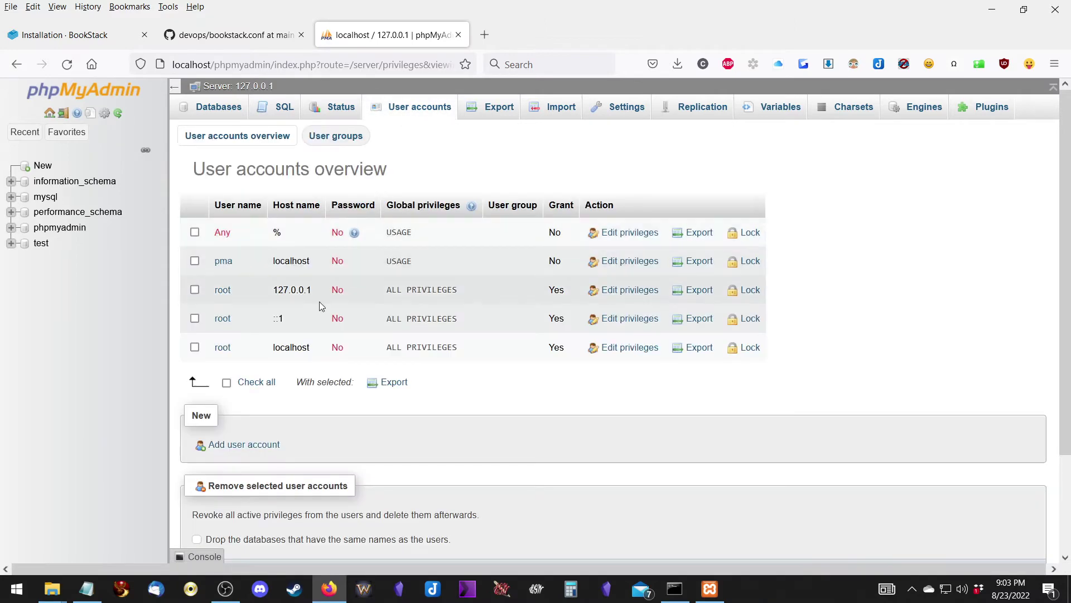
left_click(234, 445)
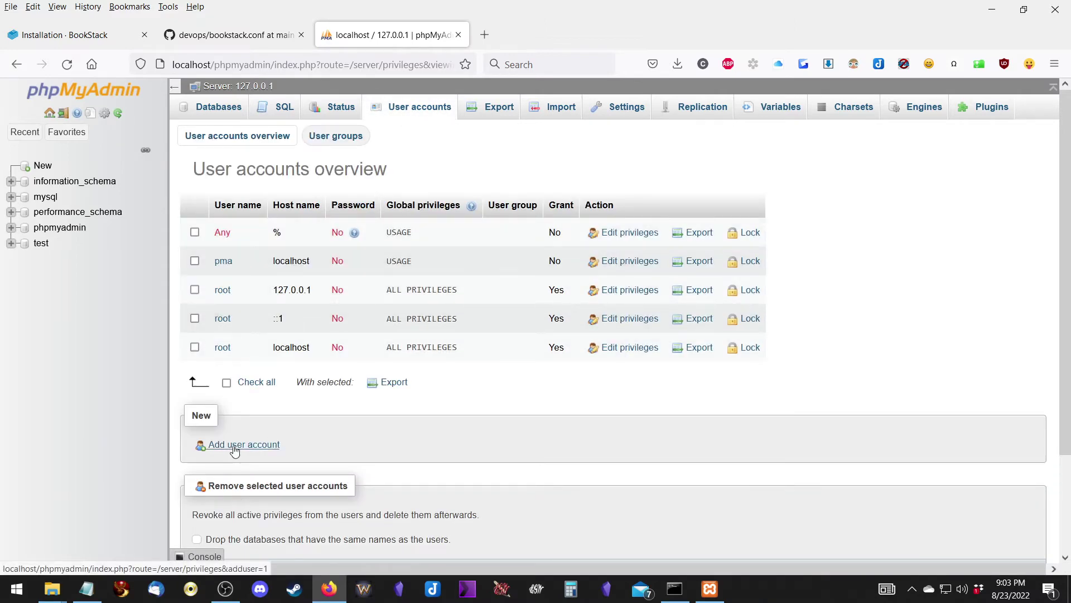
left_click(399, 207)
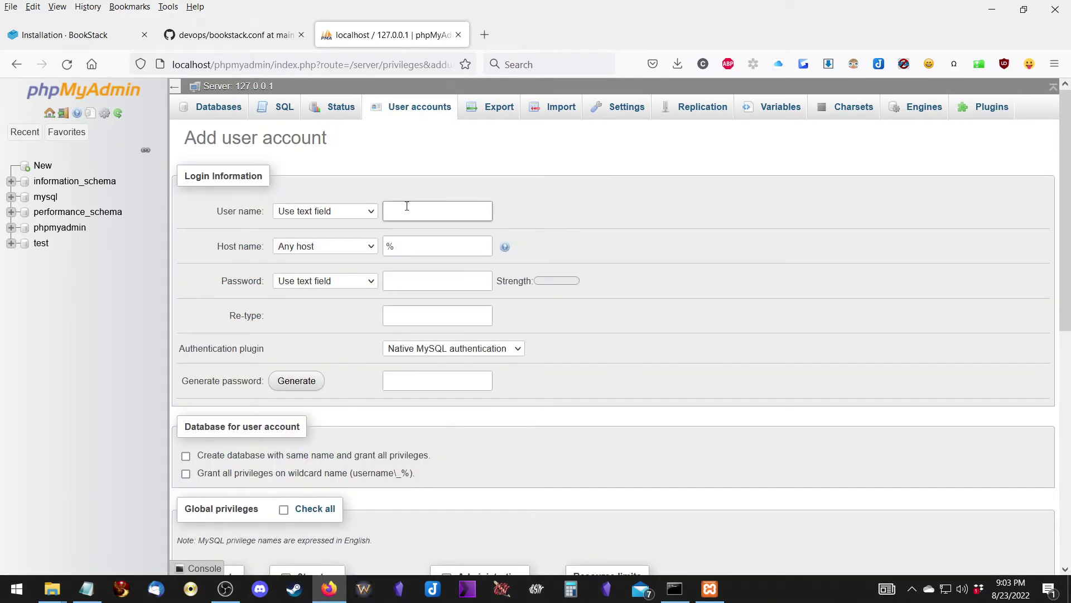
type("librario")
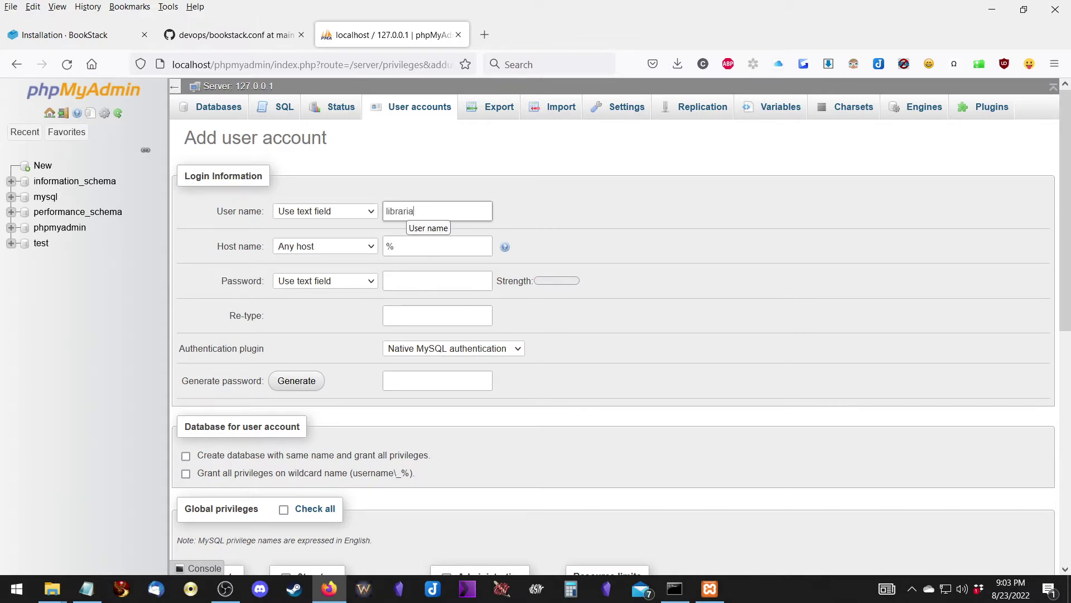
left_click(369, 246)
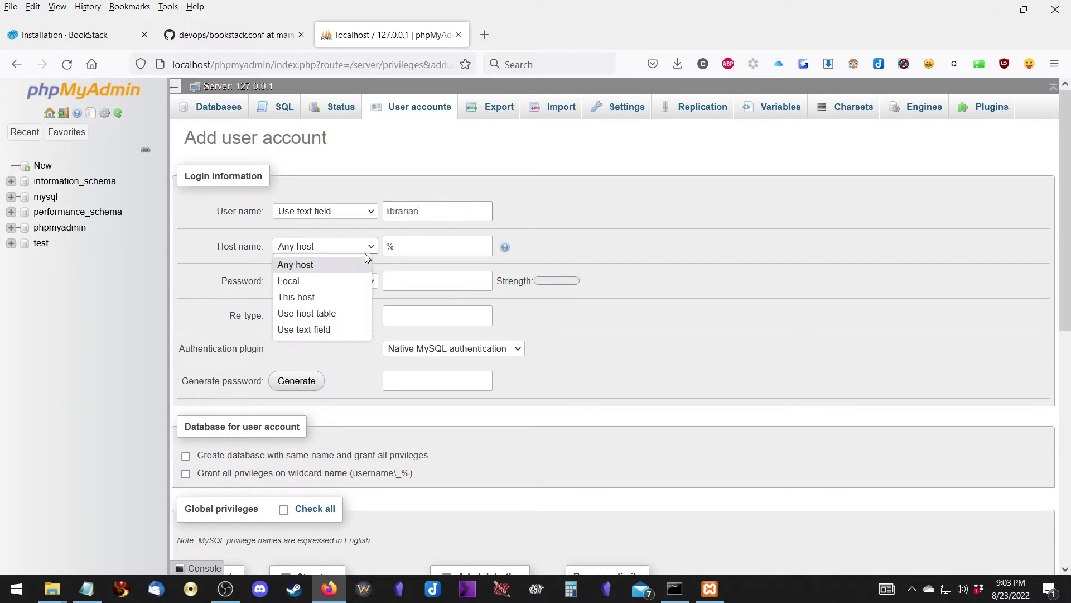
left_click(346, 280)
Enter the account password and re-type it to confirm.
left_click(403, 281)
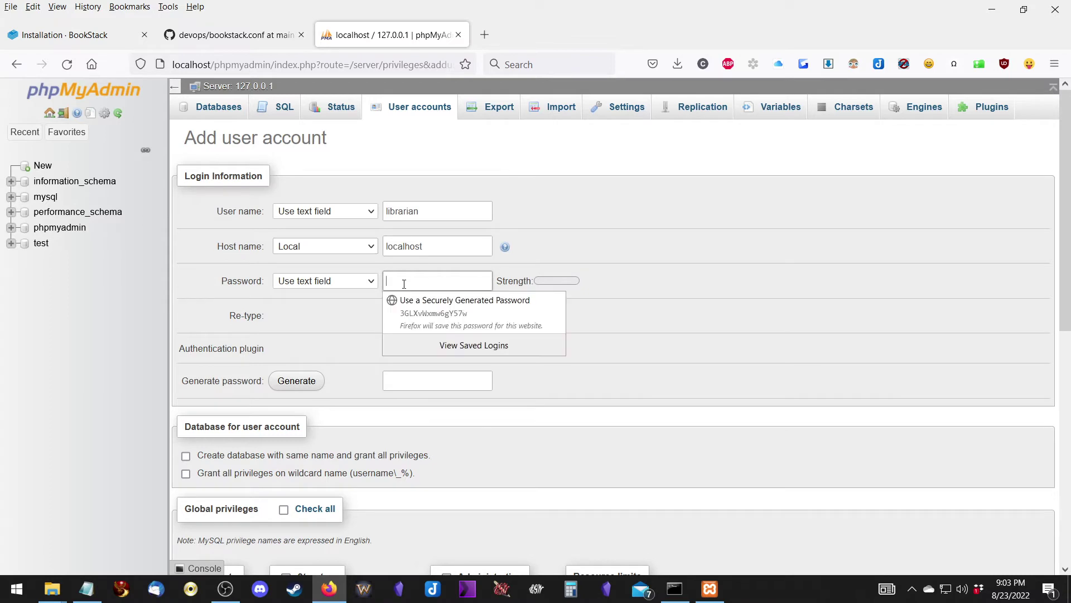
left_click(412, 282)
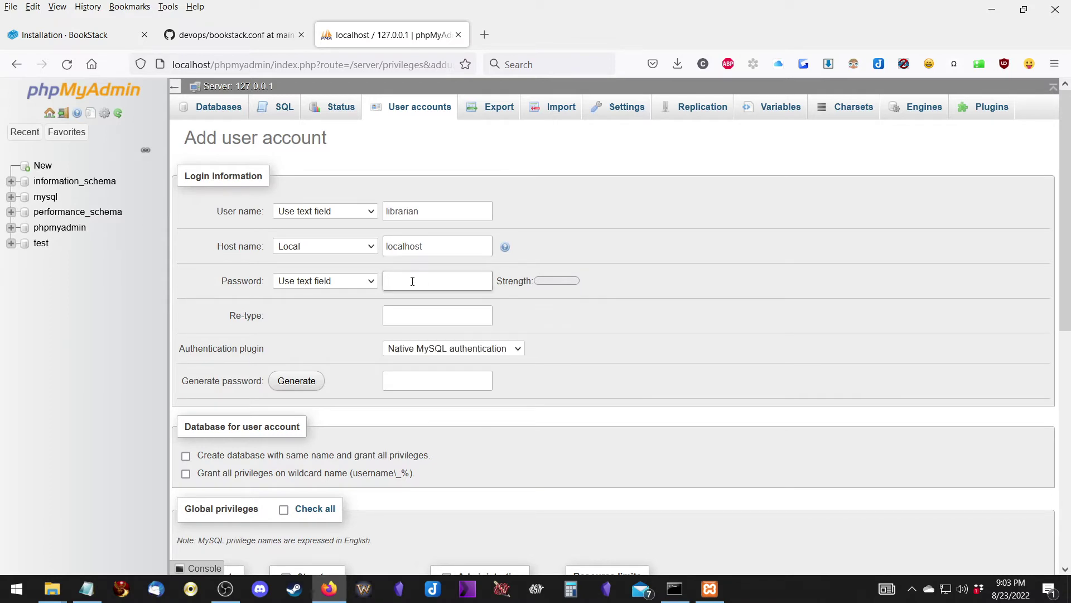
type("•••••••")
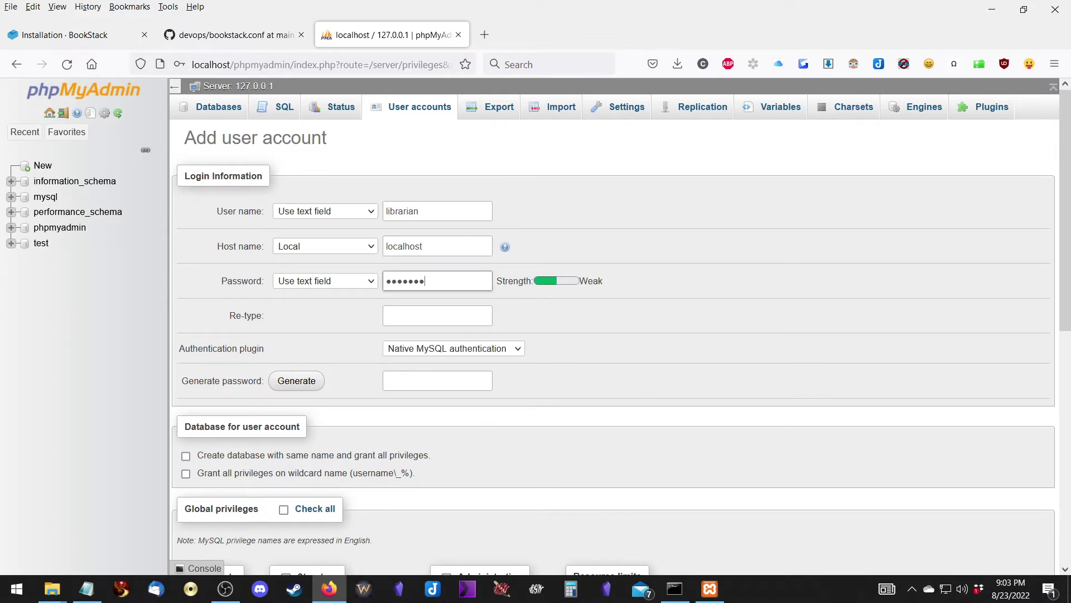
left_click(478, 315)
type("•••••••")
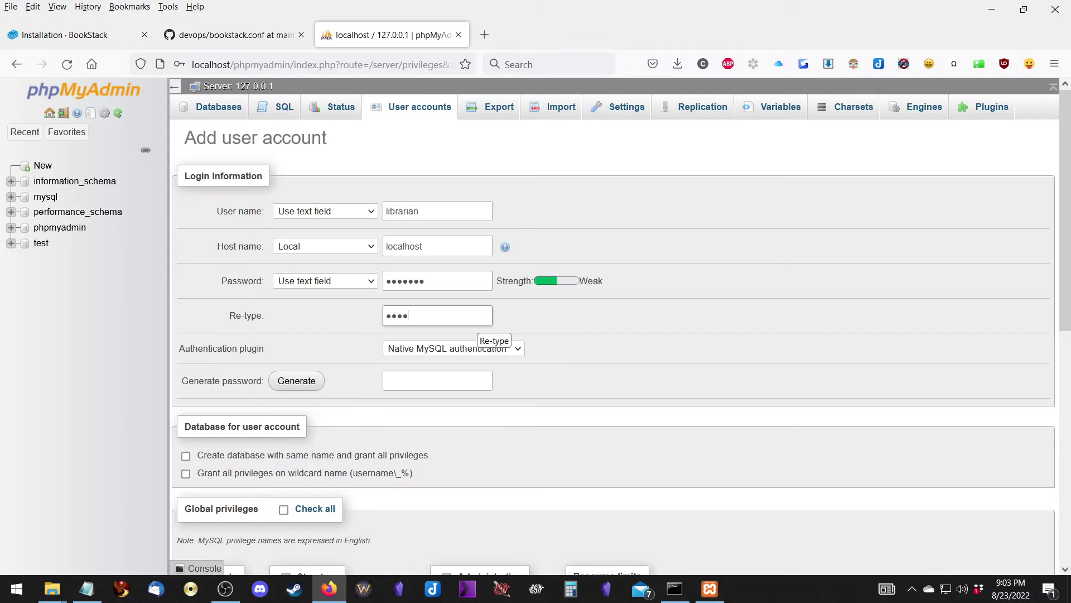
Check the librarian user name and create the account.
scroll(390, 394, "down", 3)
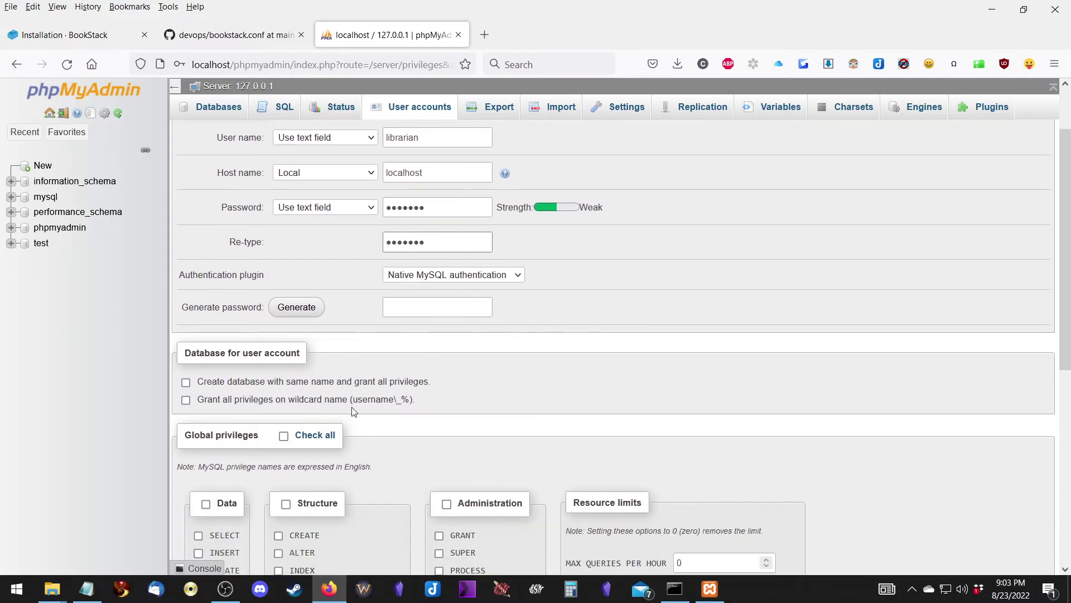
scroll(390, 393, "up", 3)
left_click(433, 211)
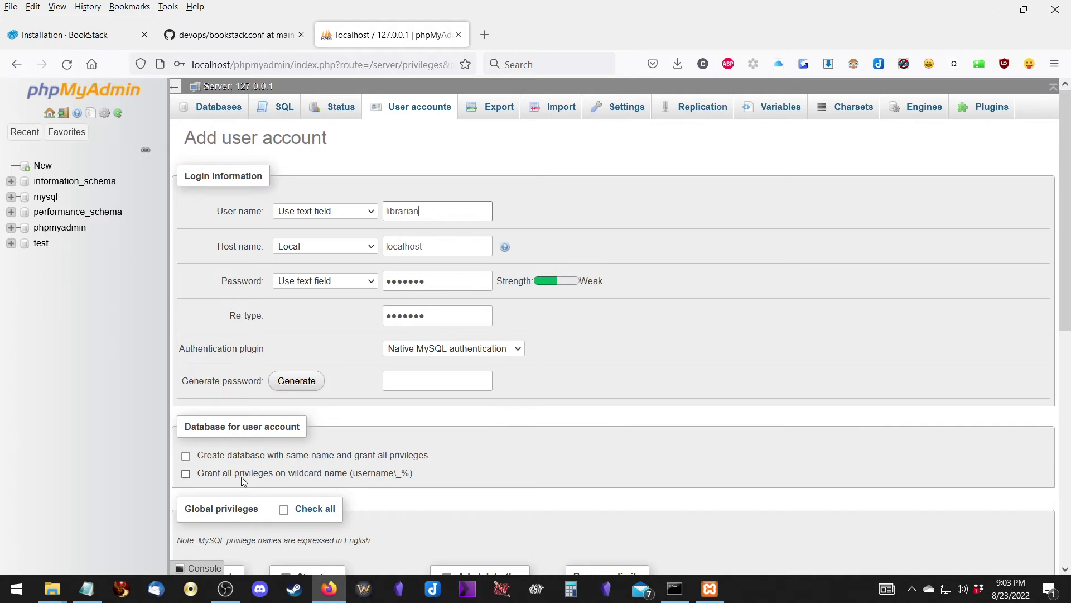
scroll(268, 456, "down", 8)
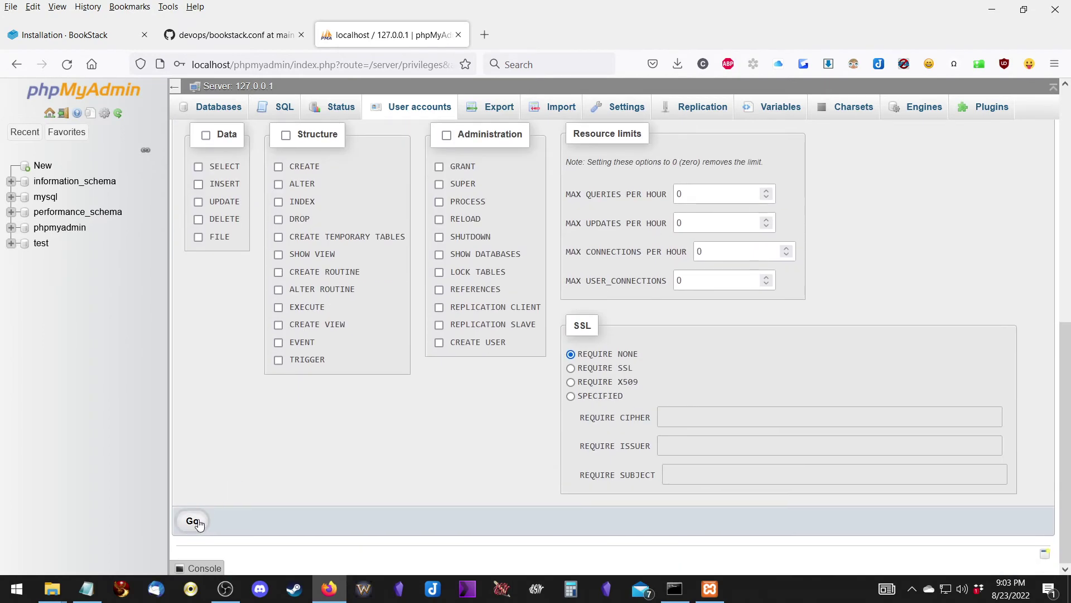
left_click(194, 521)
left_click(367, 238)
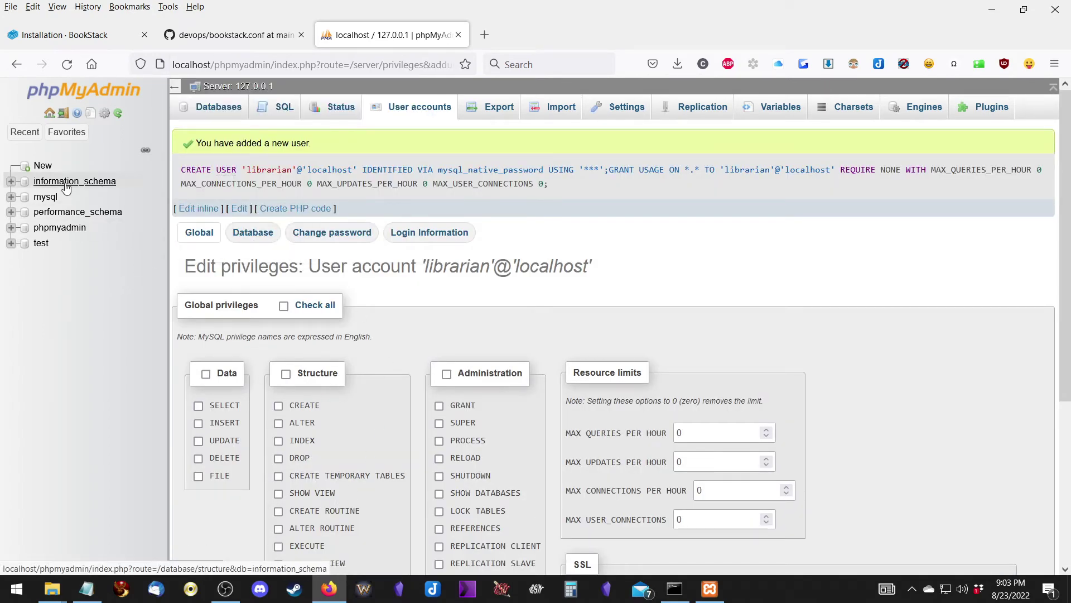
Create a new database named bookstack.
left_click(50, 112)
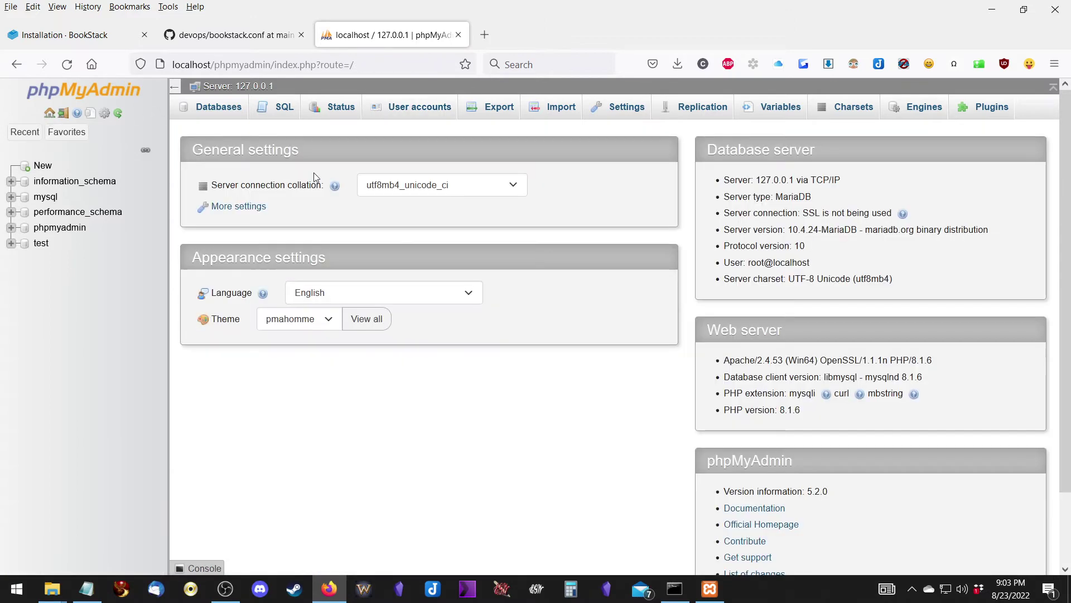
left_click(217, 106)
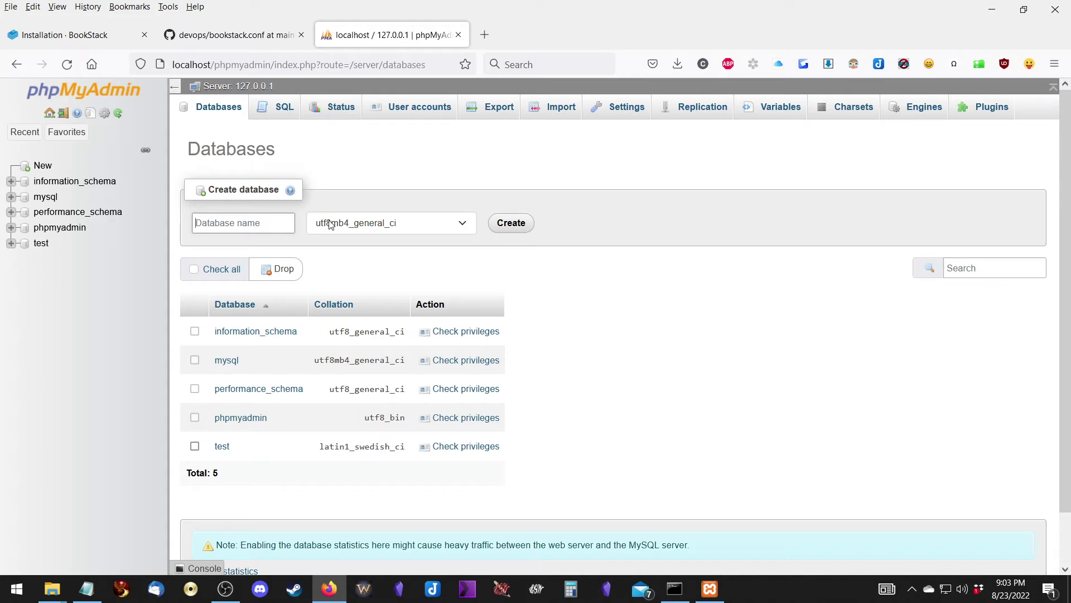
type("bookstack")
left_click(508, 228)
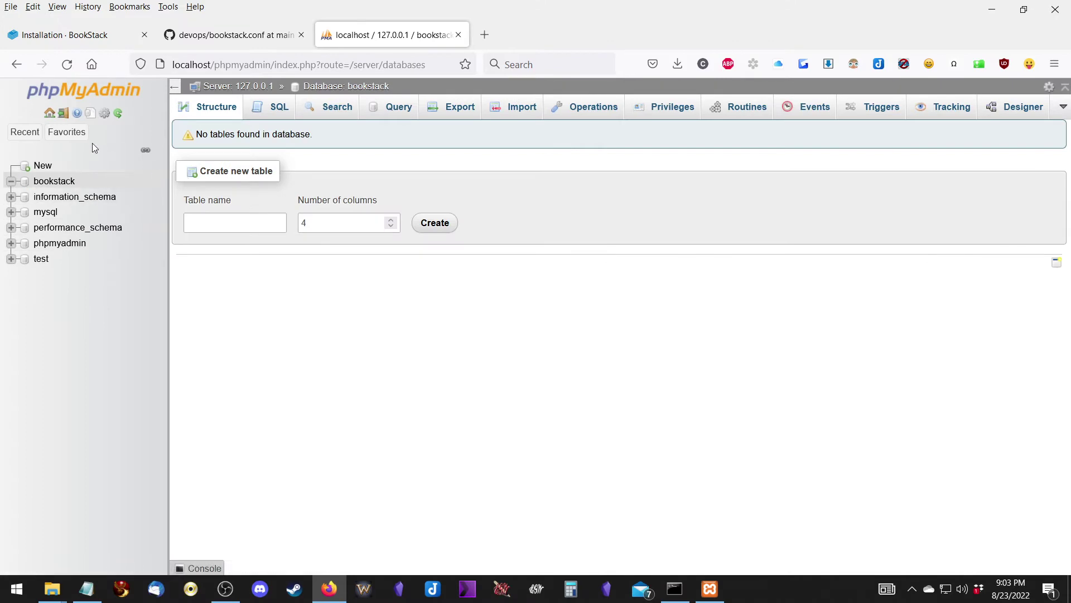
Grant librarian every privilege on the bookstack database.
left_click(49, 113)
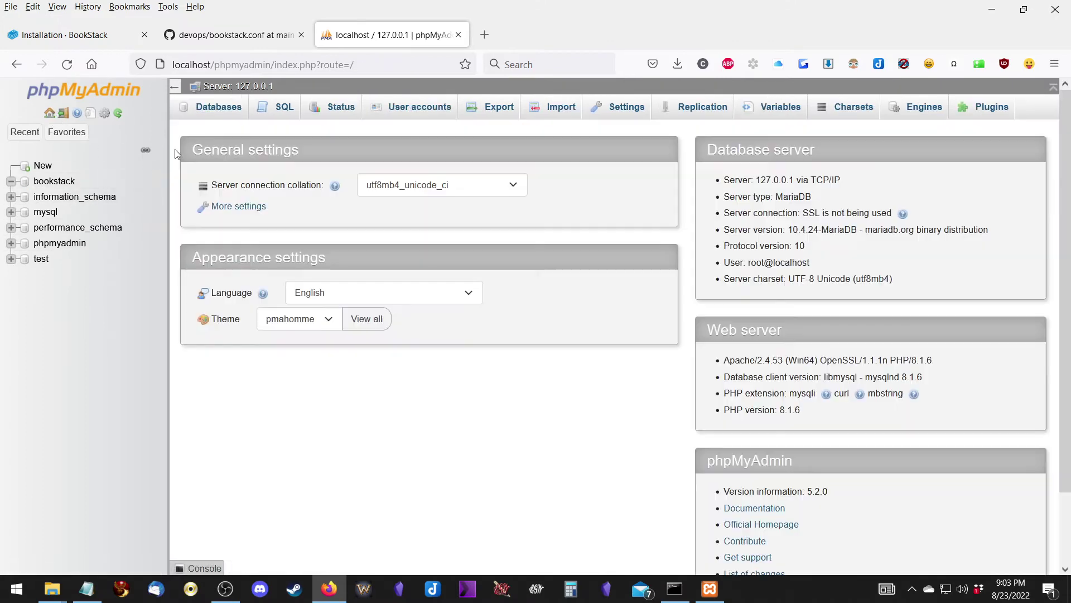
left_click(415, 107)
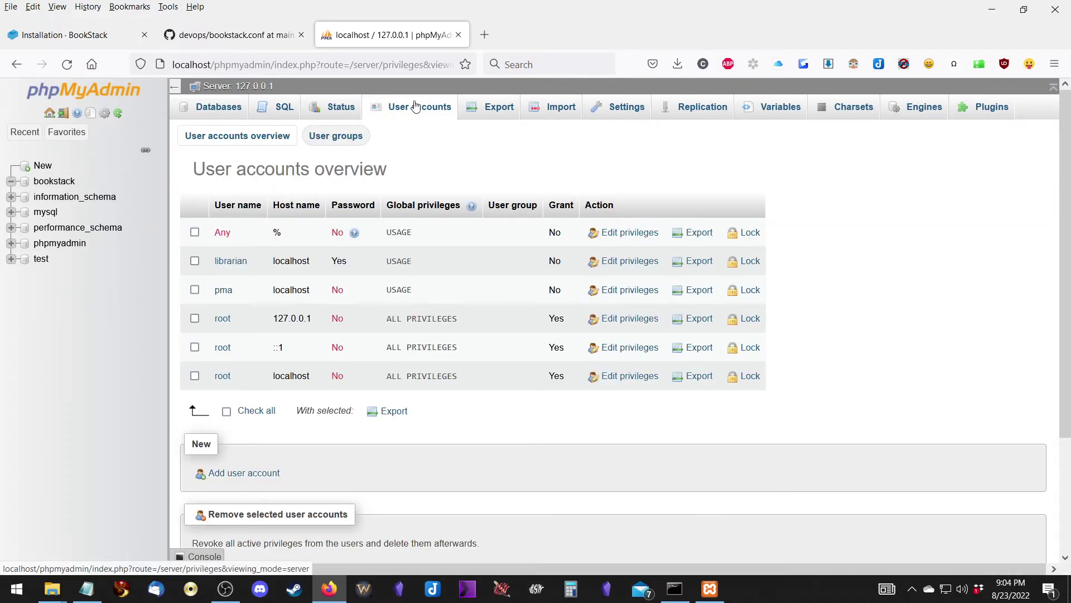
left_click(235, 262)
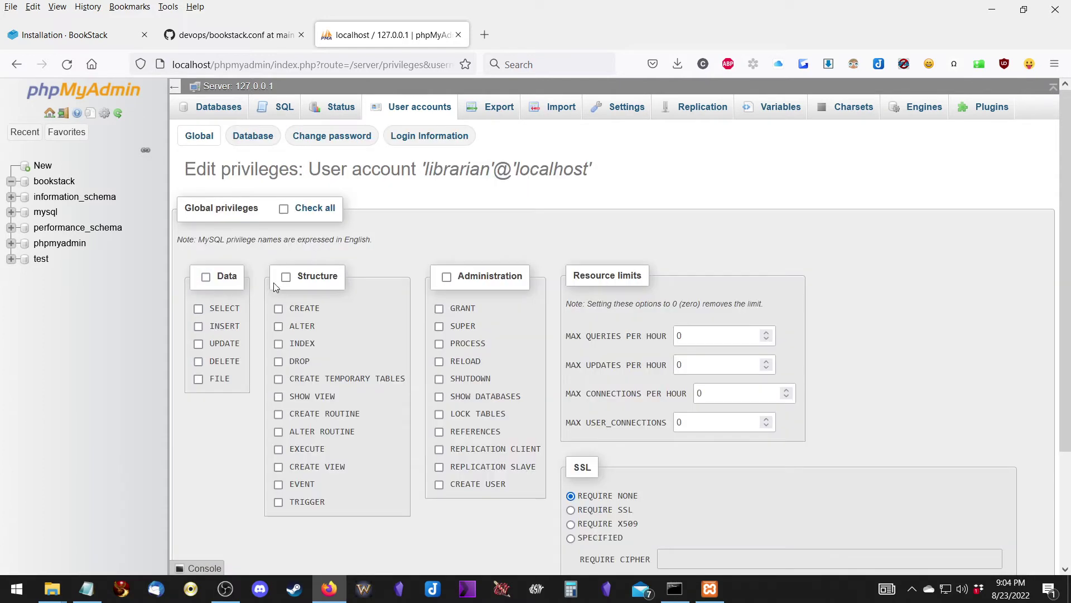
left_click(263, 139)
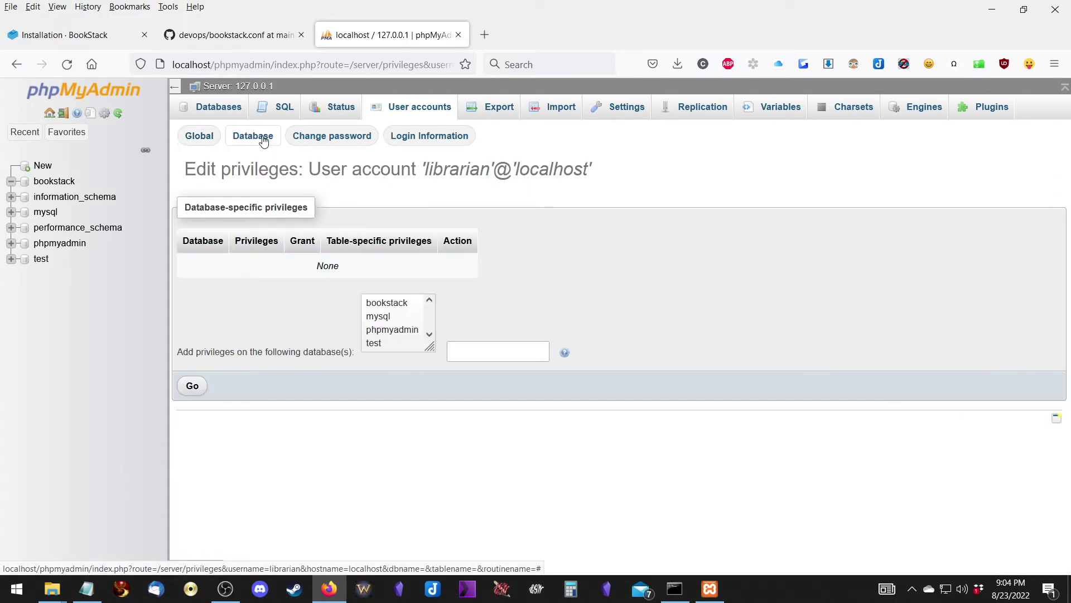
left_click(383, 304)
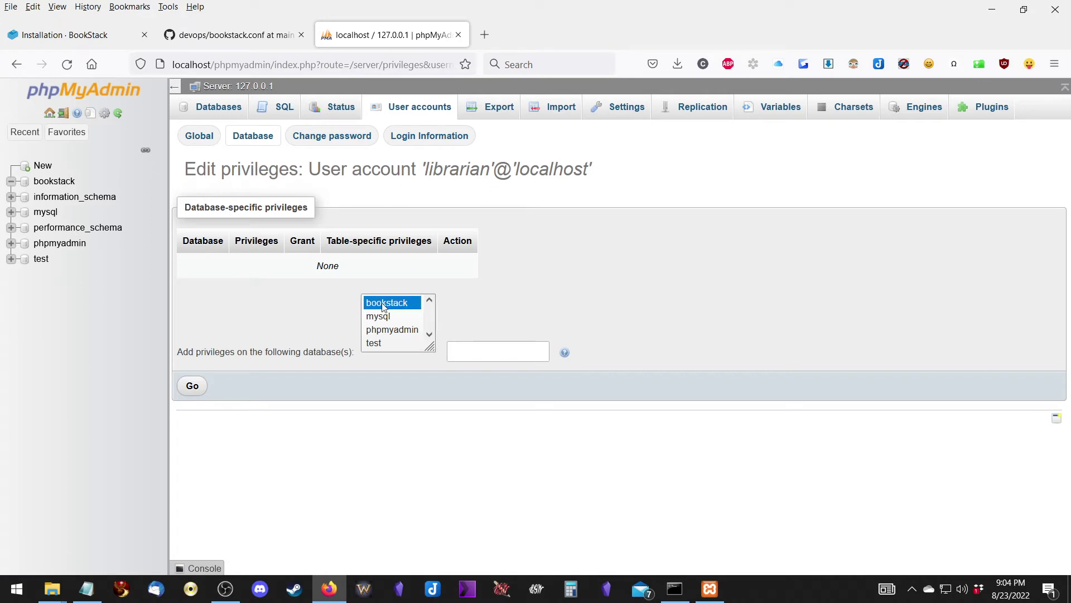
left_click(203, 388)
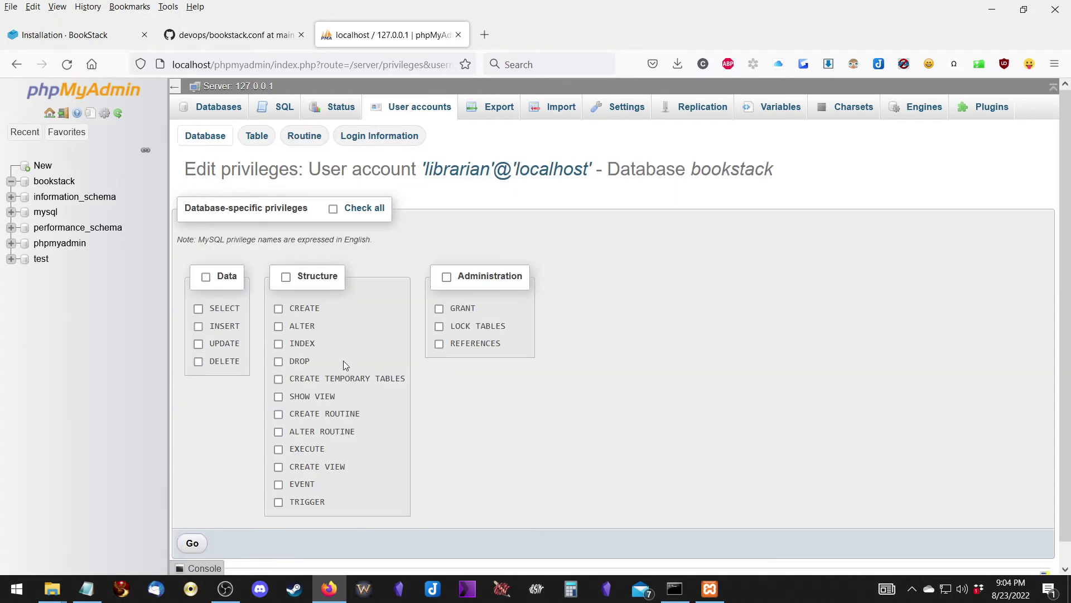
left_click(361, 208)
scroll(278, 447, "down", 1)
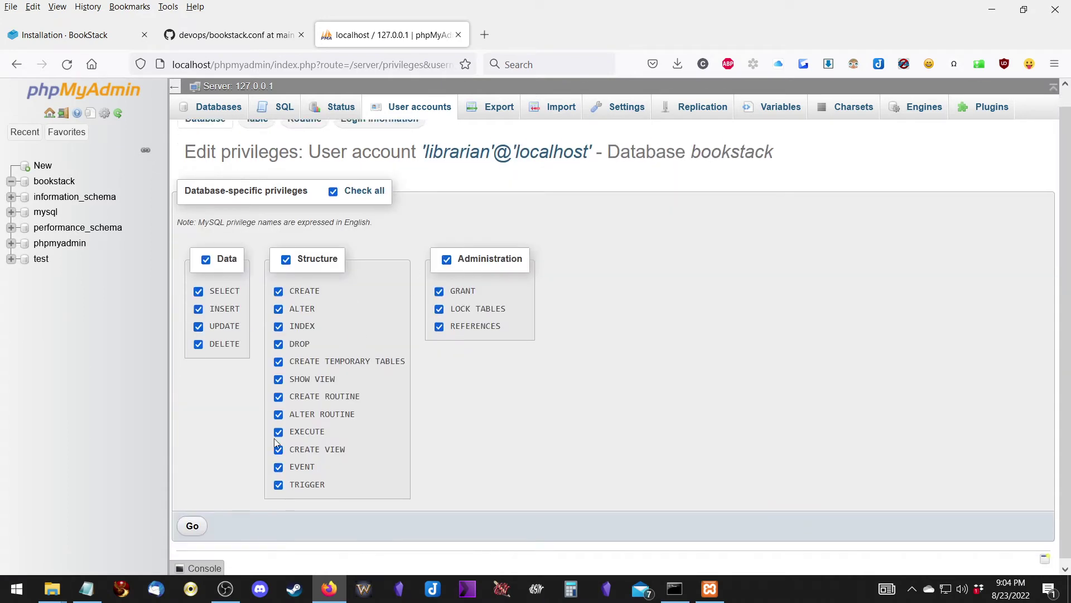
left_click(192, 520)
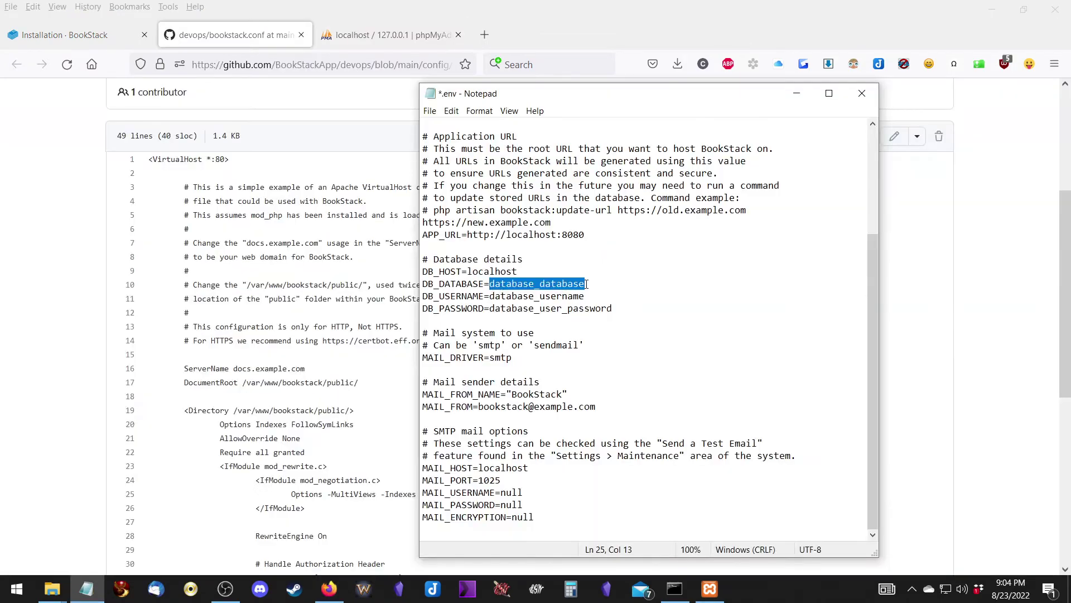
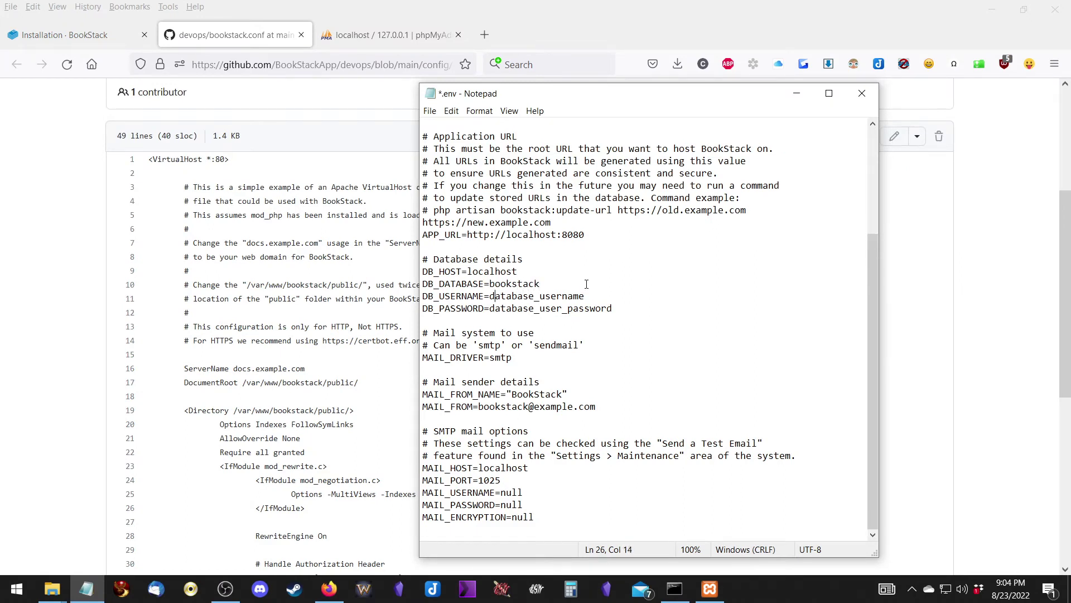
Set .env database to bookstack, username to librarian, and the password, then save and close.
key("Left")
key("shift+End")
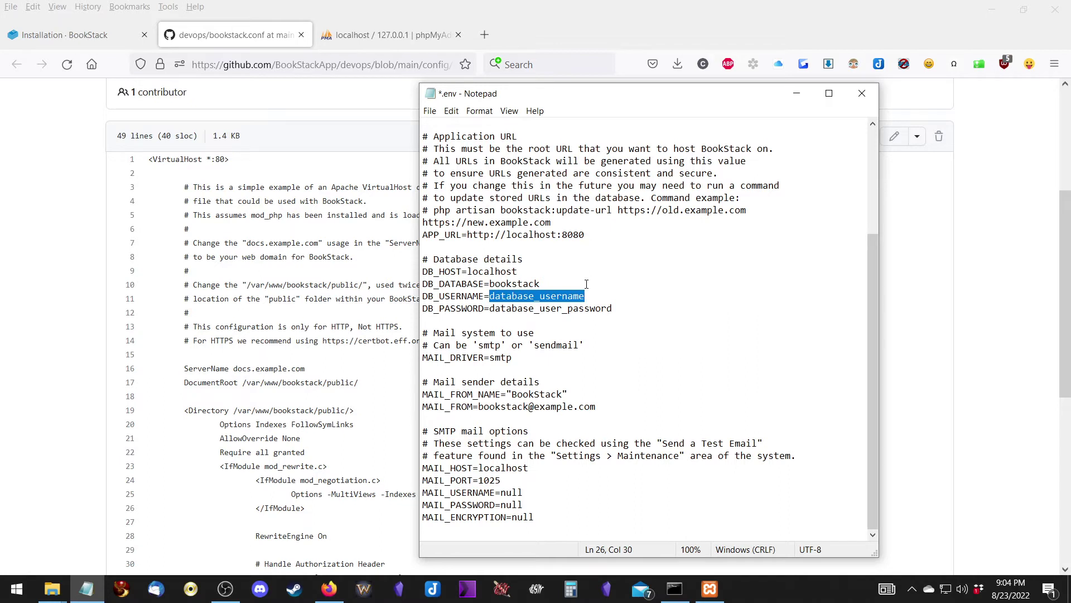
key("Down")
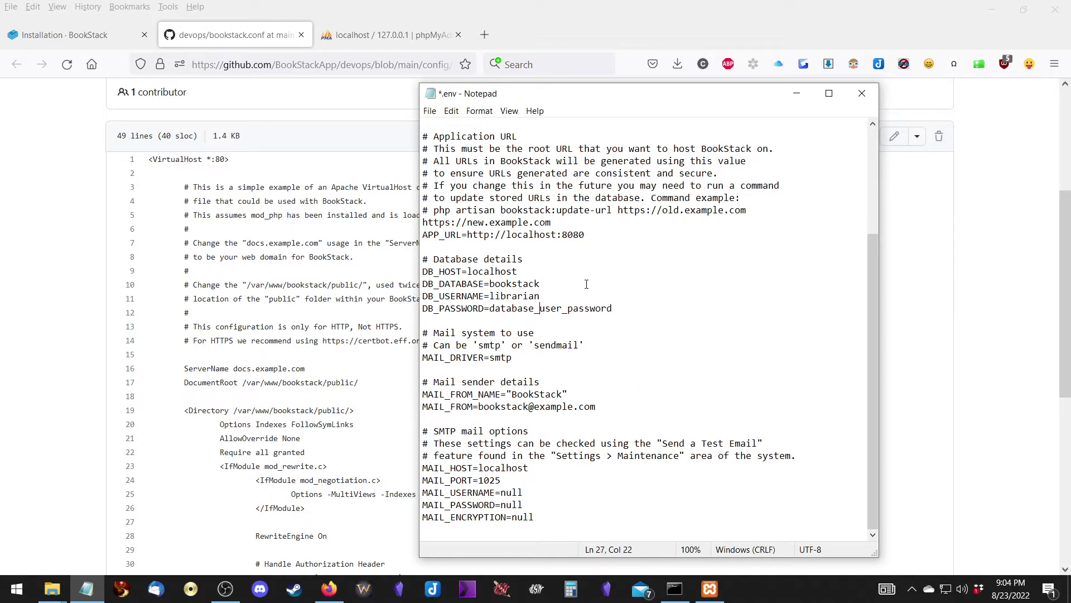
key("shift+End")
key("ctrl+s")
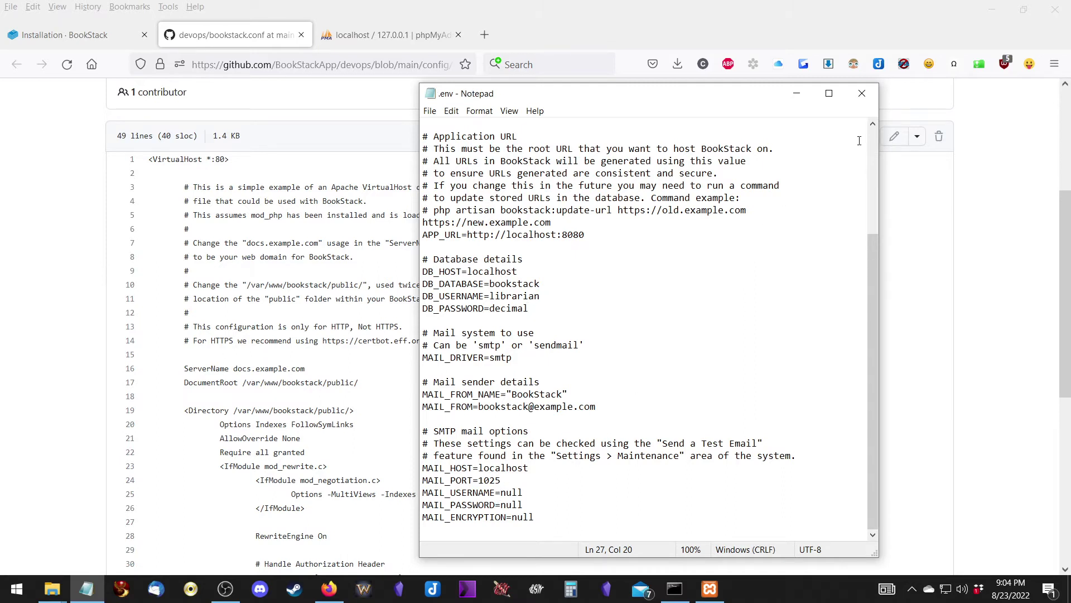
left_click(861, 95)
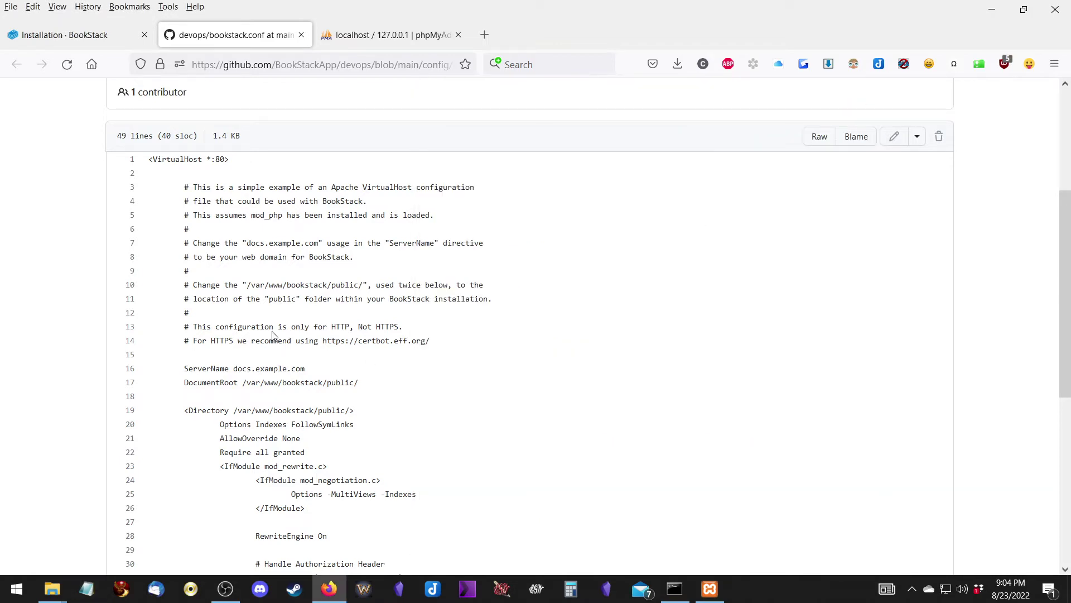
Find the php artisan key:generate step in the BookStack docs and bring up the bookstack folder.
left_click(85, 38)
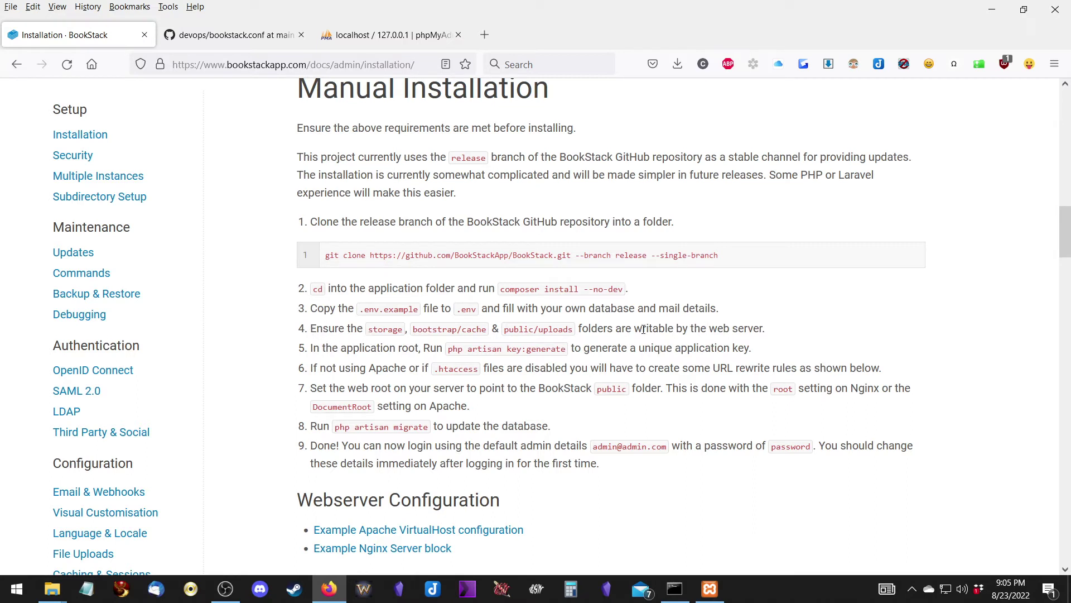
left_click_drag(564, 350, 450, 358)
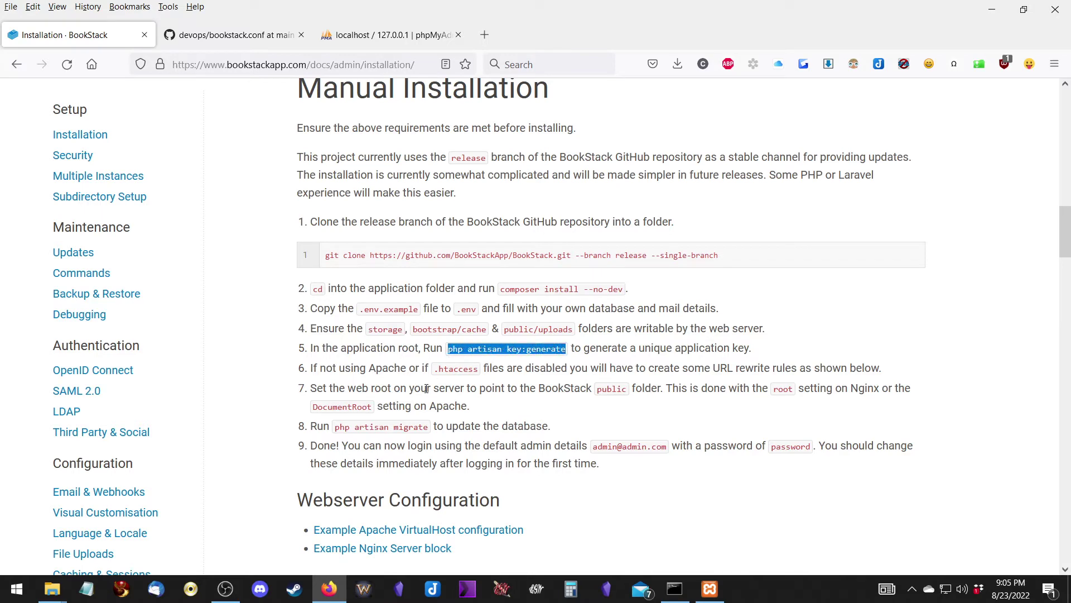
left_click(52, 589)
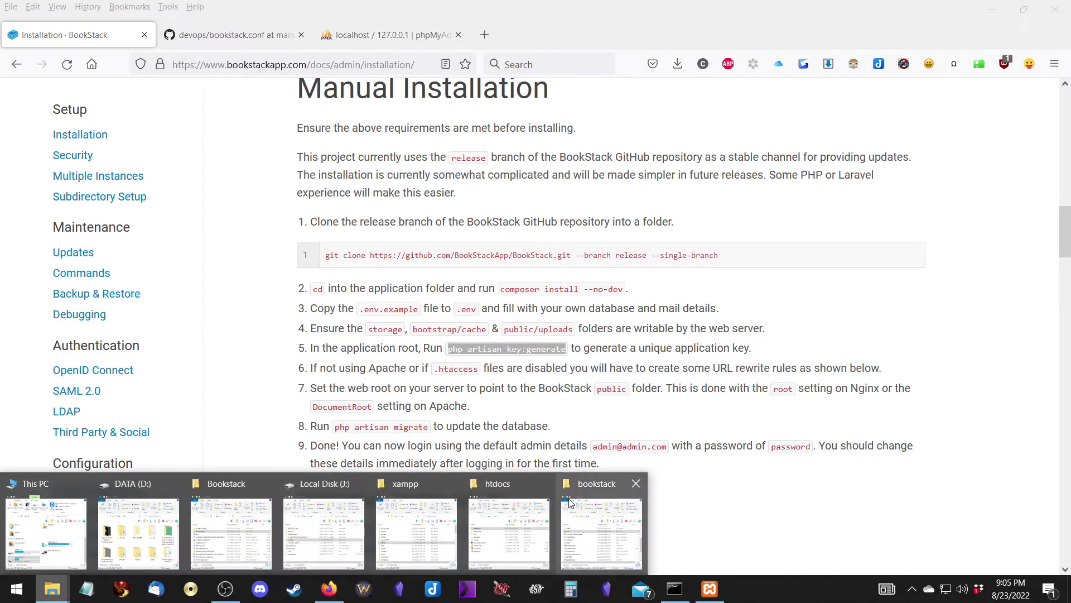
left_click(591, 490)
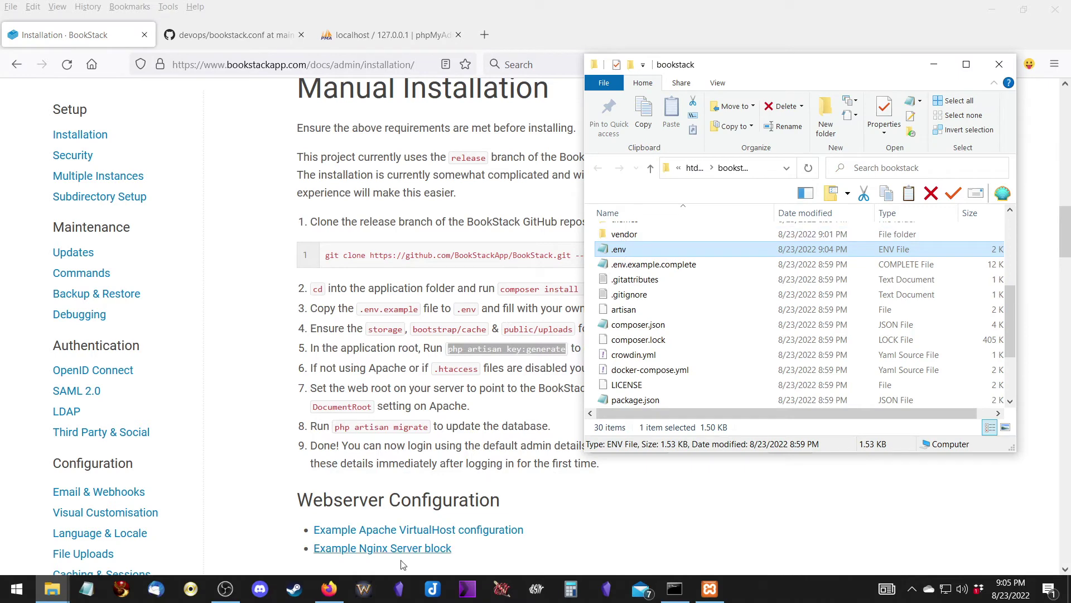
Run php artisan key:generate in Command Prompt and confirm with yes.
left_click(674, 589)
type("php artisan key:generate")
key("Return")
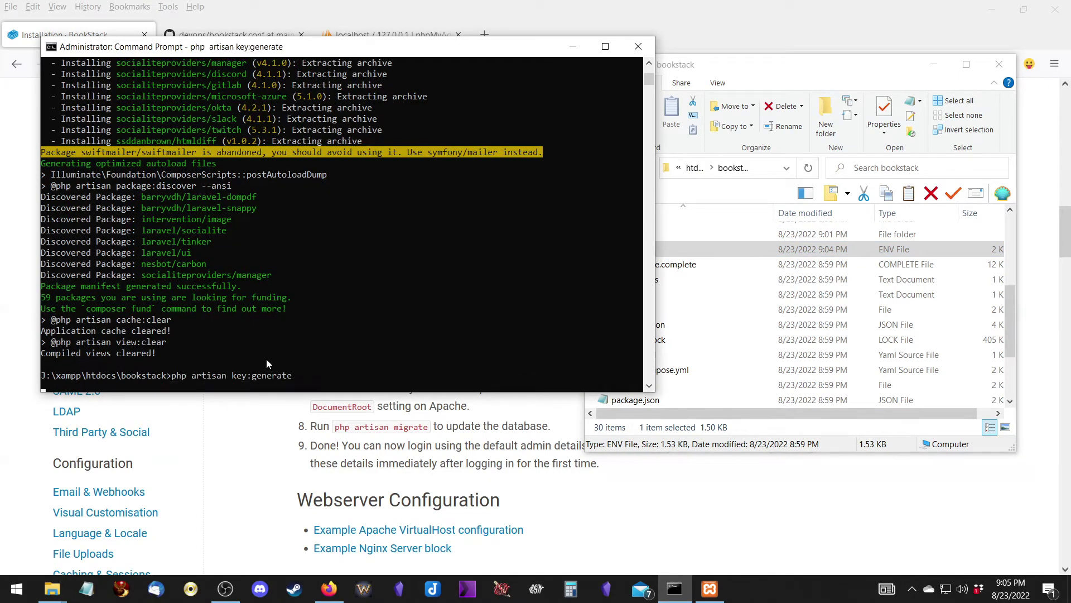
type("yes")
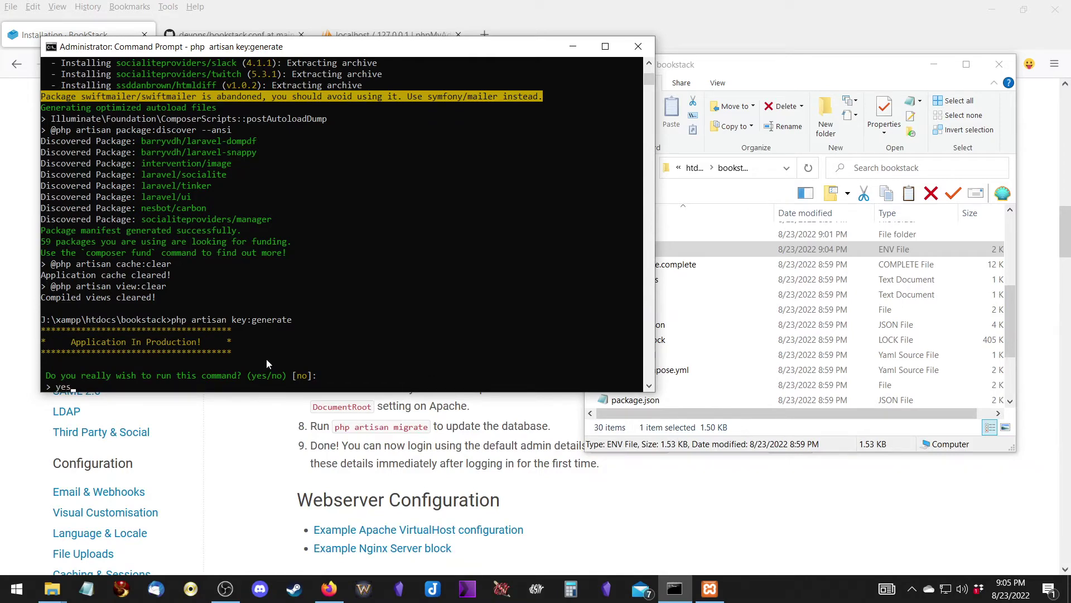
key("Return")
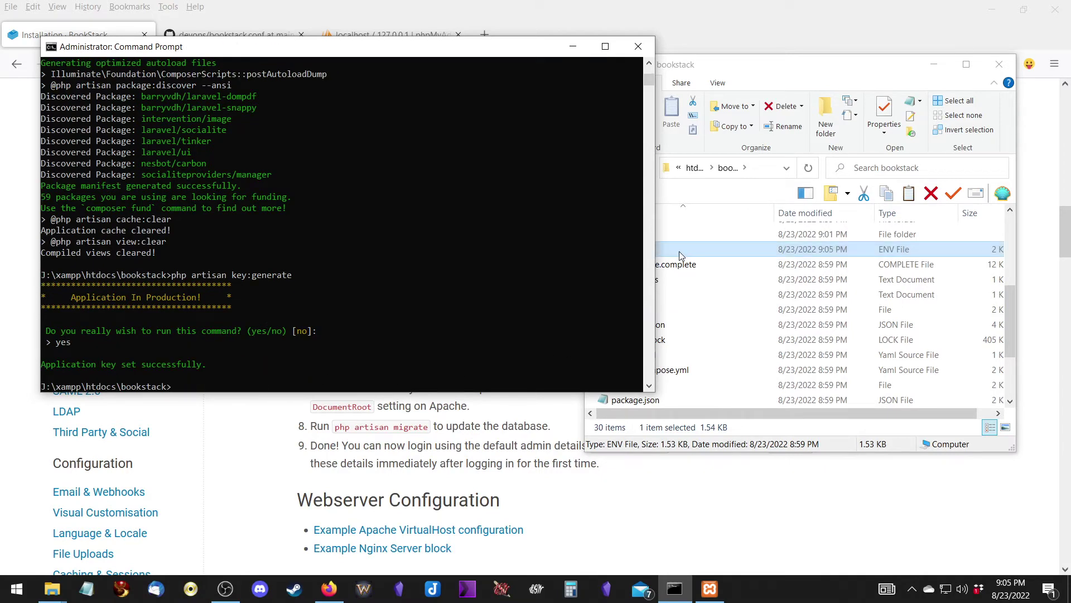
Check the new APP_KEY in .env, then return to the installation docs.
double_click(681, 249)
left_click_drag(468, 259, 753, 257)
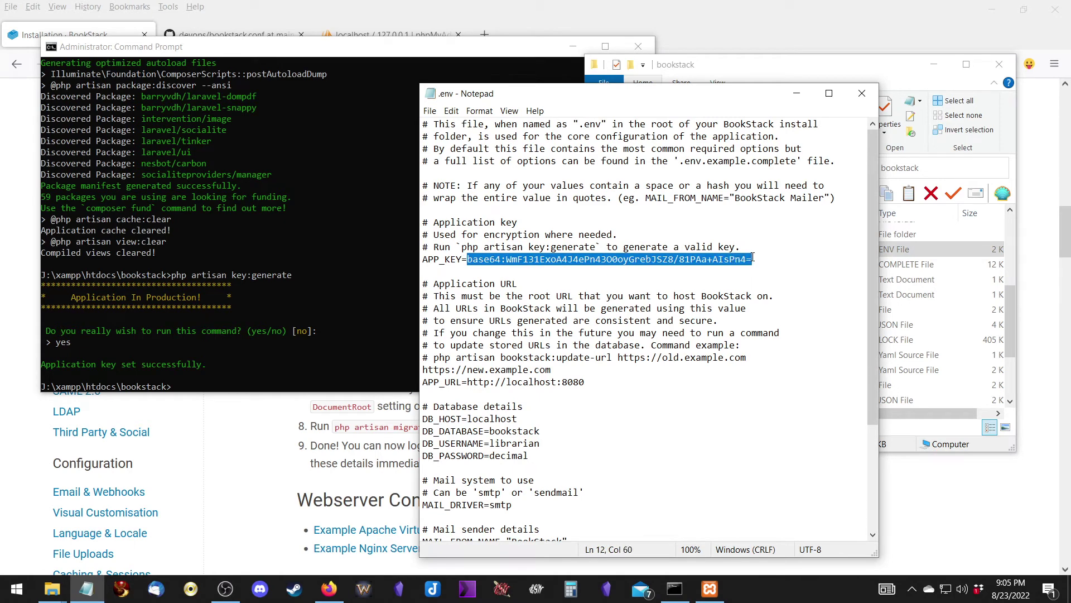
left_click(861, 93)
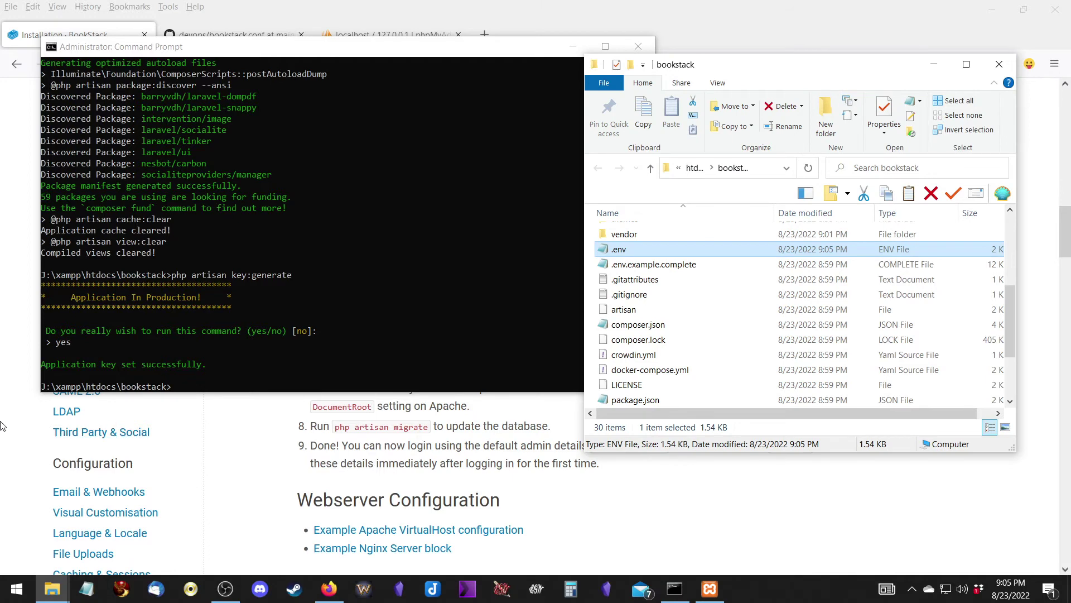
left_click(4, 425)
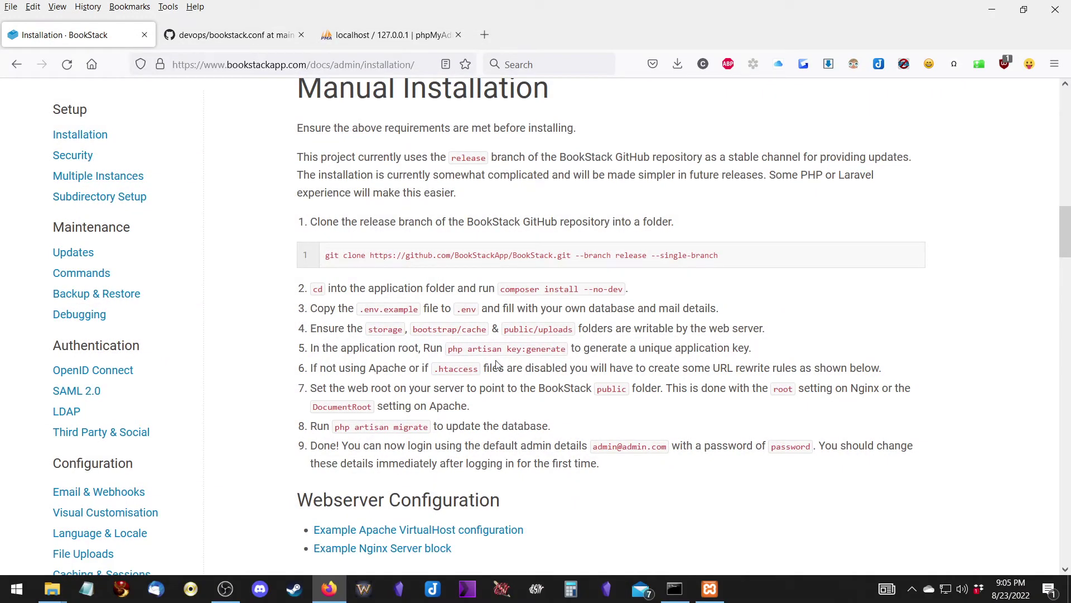
Read steps 6 and 7 of the docs about the web root.
left_click_drag(376, 369, 843, 364)
left_click(340, 374)
left_click_drag(311, 389, 482, 411)
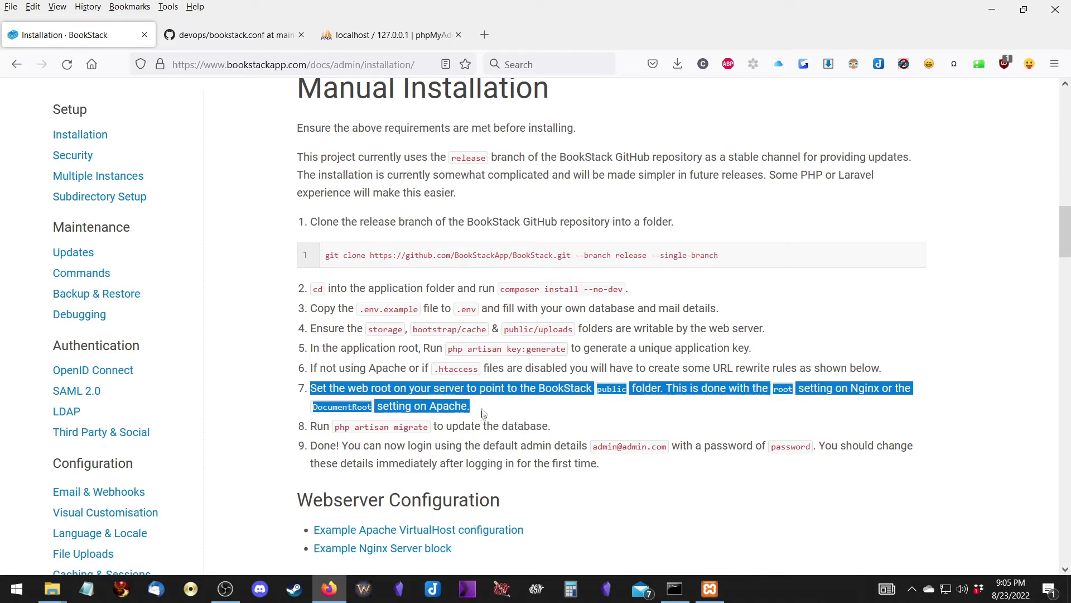
Stop MySQL and Apache in XAMPP and browse Apache's folder into conf.
left_click(710, 588)
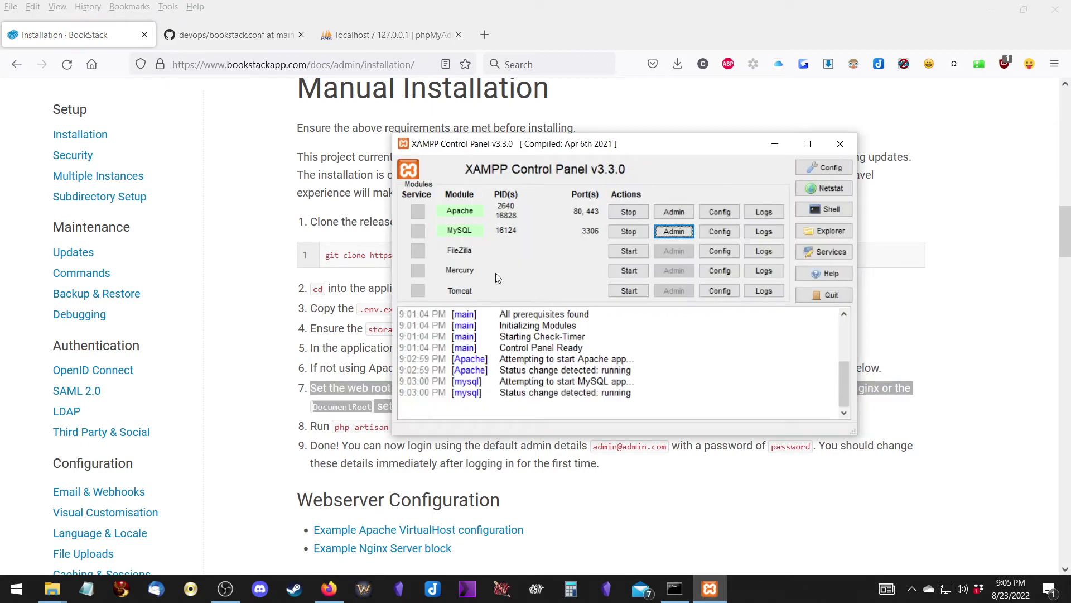
left_click(637, 233)
left_click(629, 212)
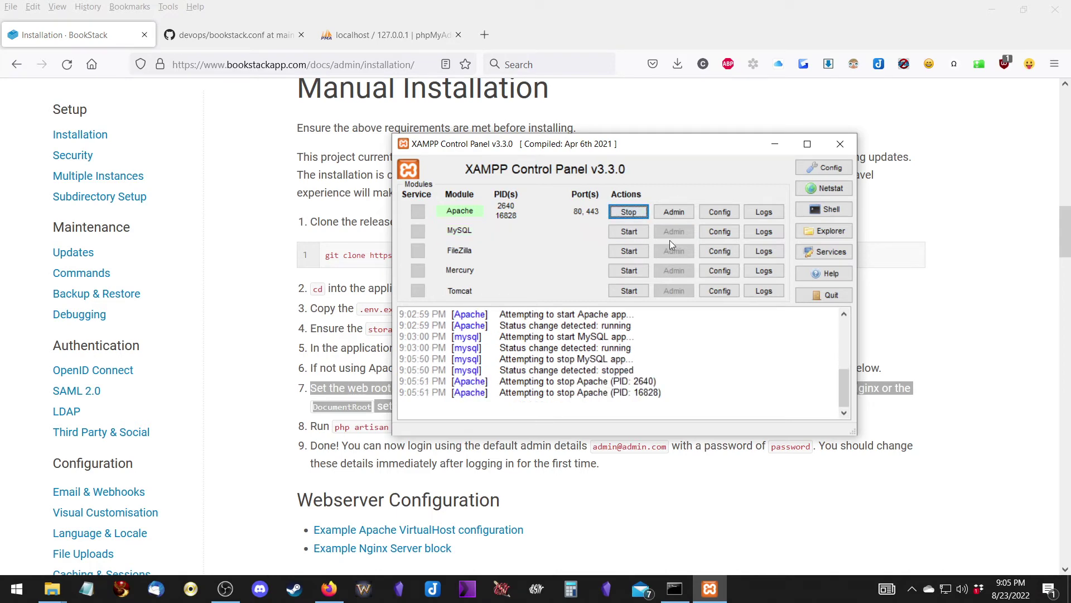
left_click(721, 212)
left_click(755, 302)
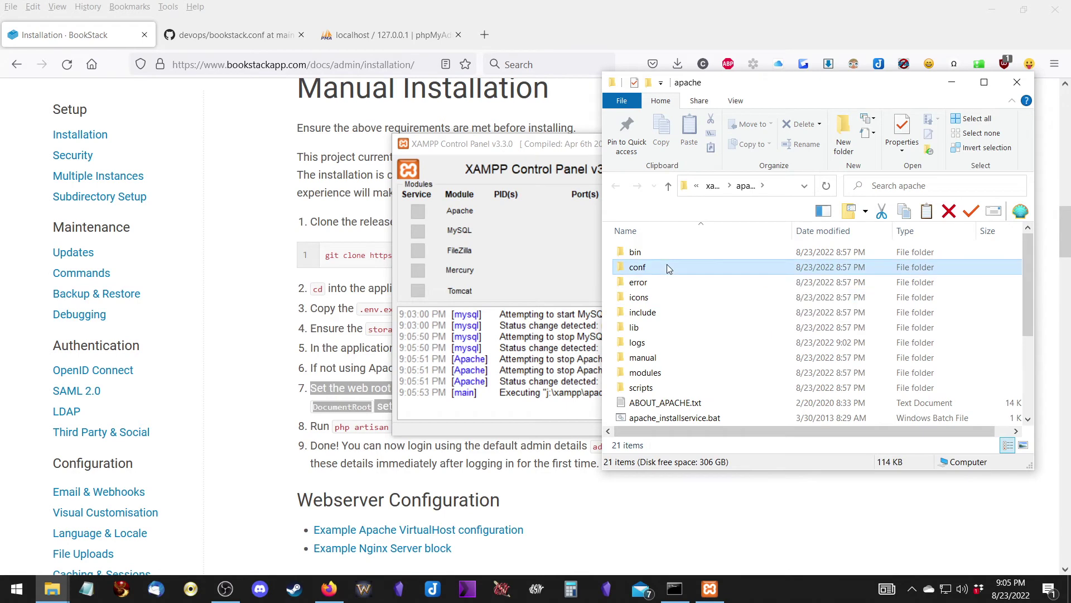
double_click(665, 266)
Open conf\extra\httpd-ssl.conf in Notepad and find the ServerName line.
double_click(667, 272)
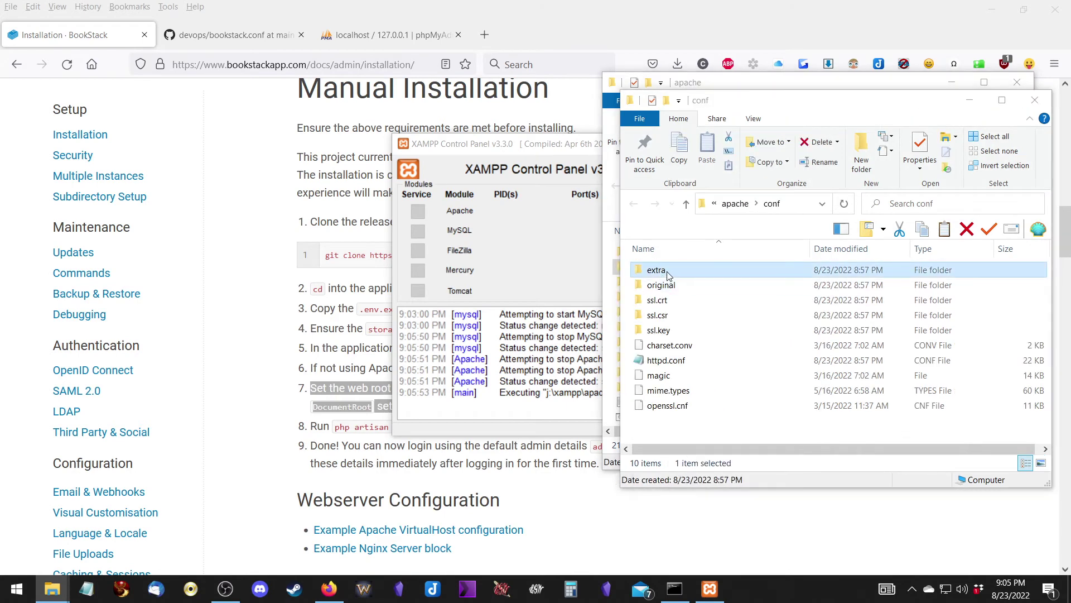
scroll(134, 334, "down", 1)
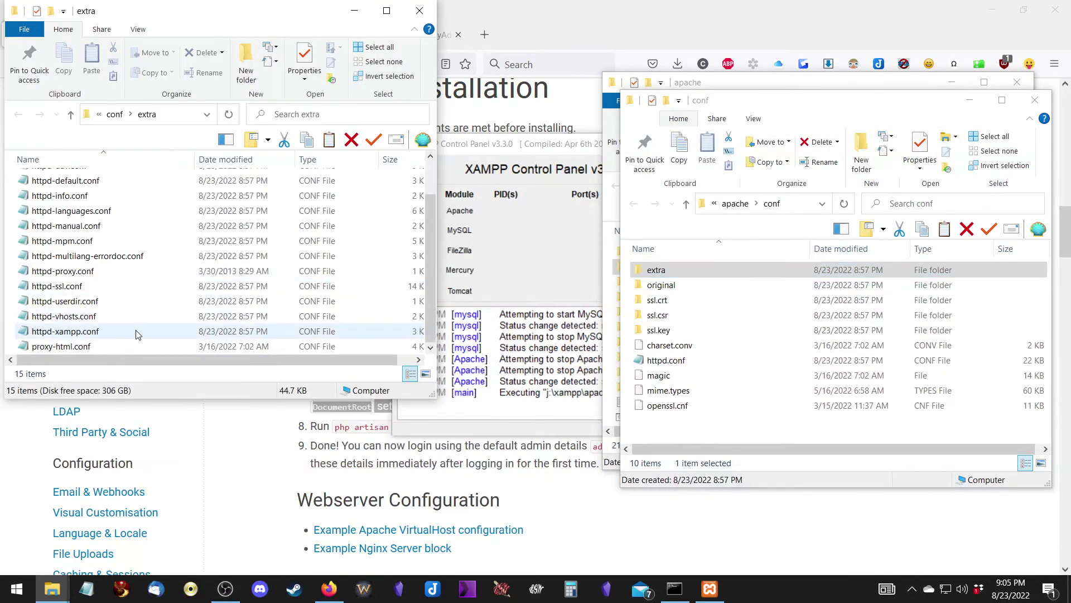
double_click(102, 288)
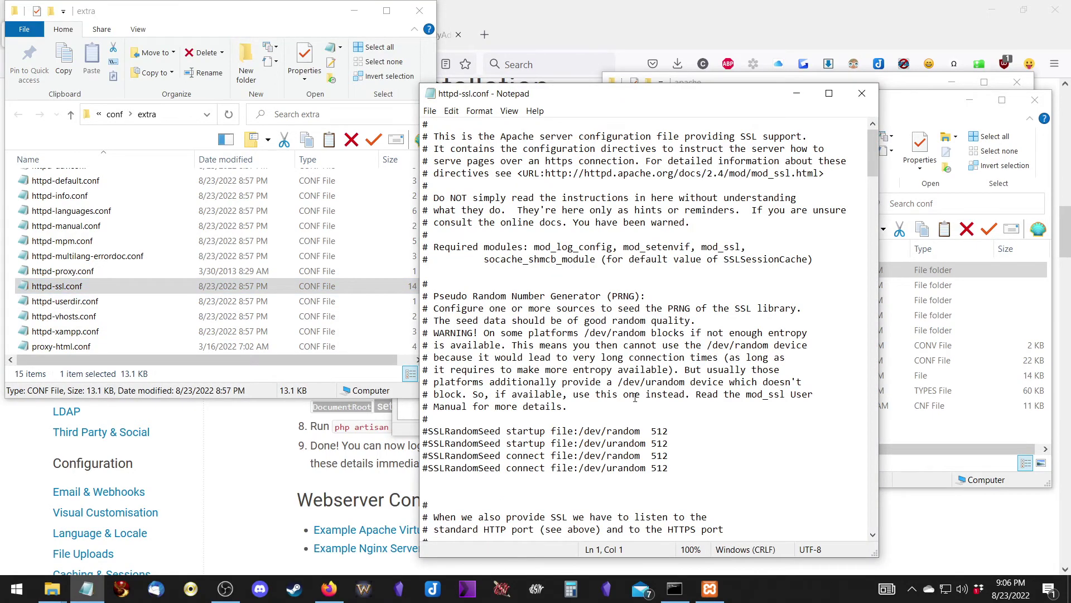
scroll(637, 405, "down", 8)
scroll(590, 384, "down", 20)
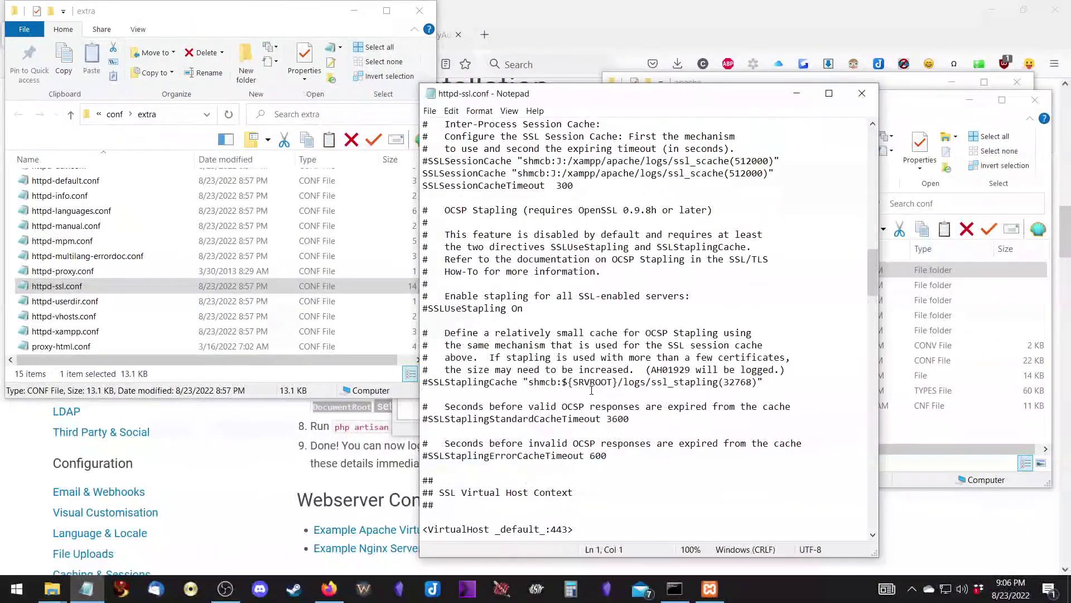
scroll(592, 390, "down", 8)
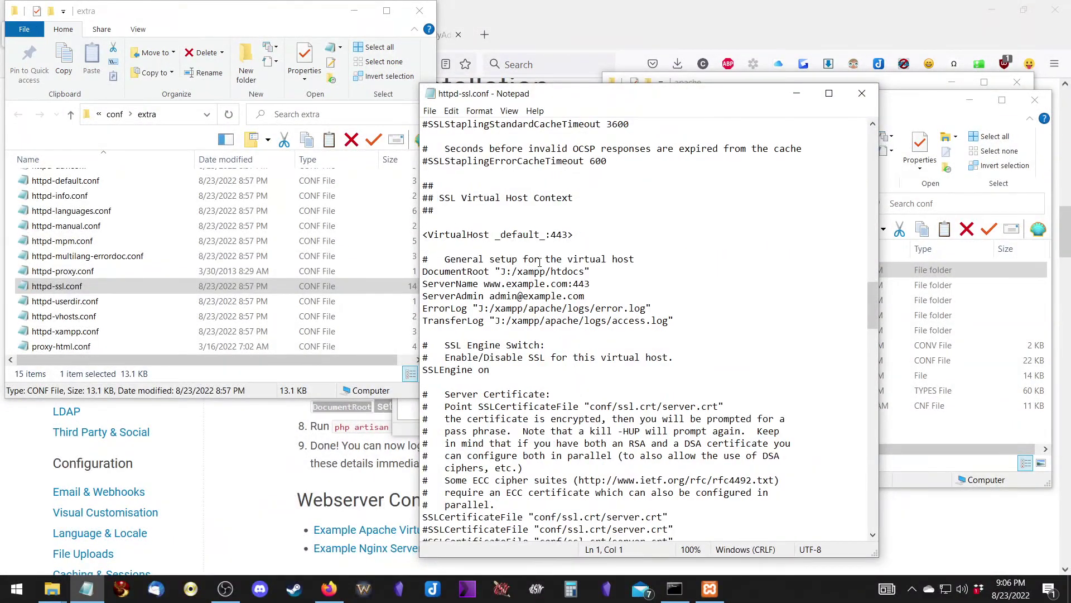
Set ServerName localhost:443 and ServerAdmin admin@localhost, then save and close the file.
left_click_drag(484, 283, 568, 283)
type("localhost")
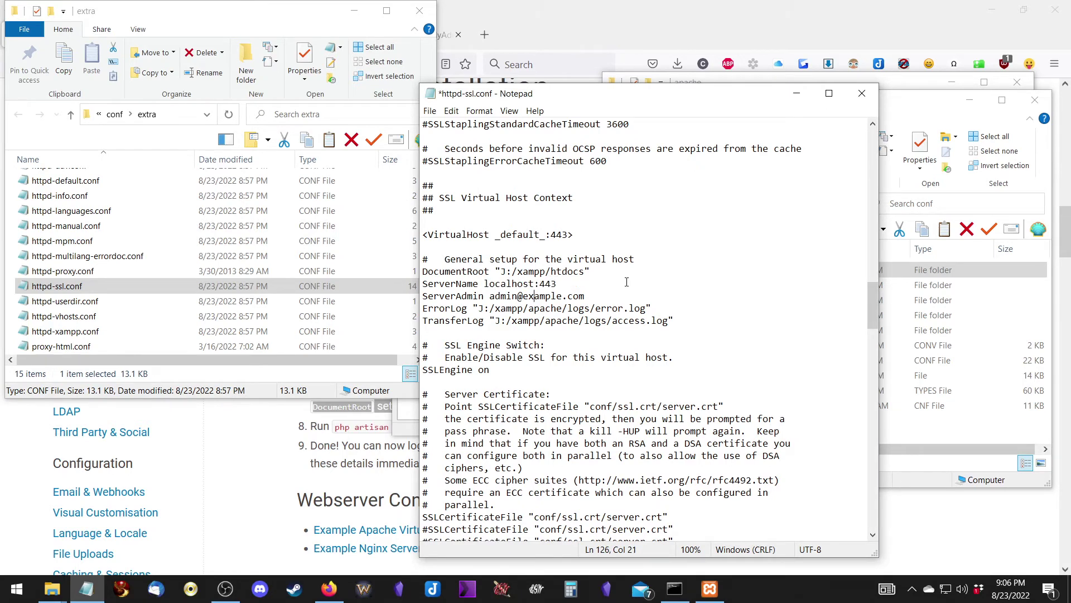
key("shift+End")
type("localhos")
key("ctrl+s")
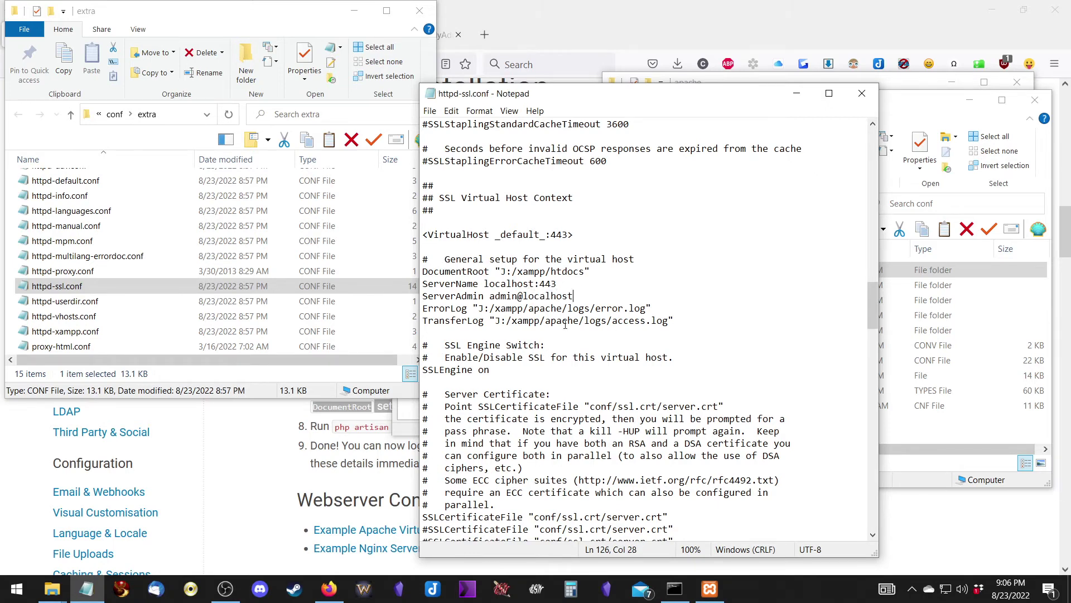
left_click(850, 101)
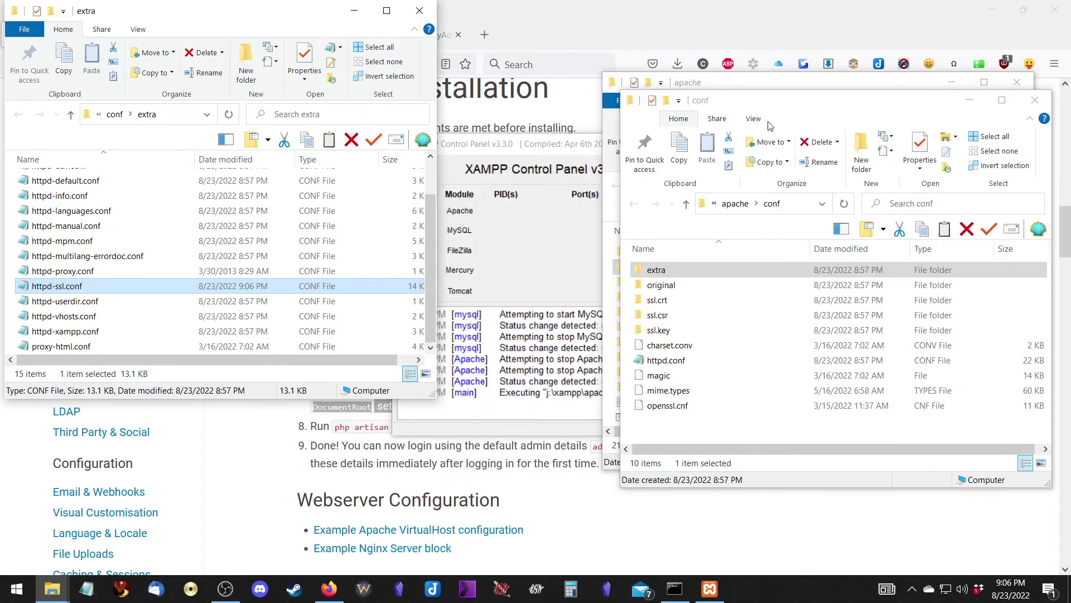
Open httpd-vhosts.conf in Notepad.
double_click(58, 316)
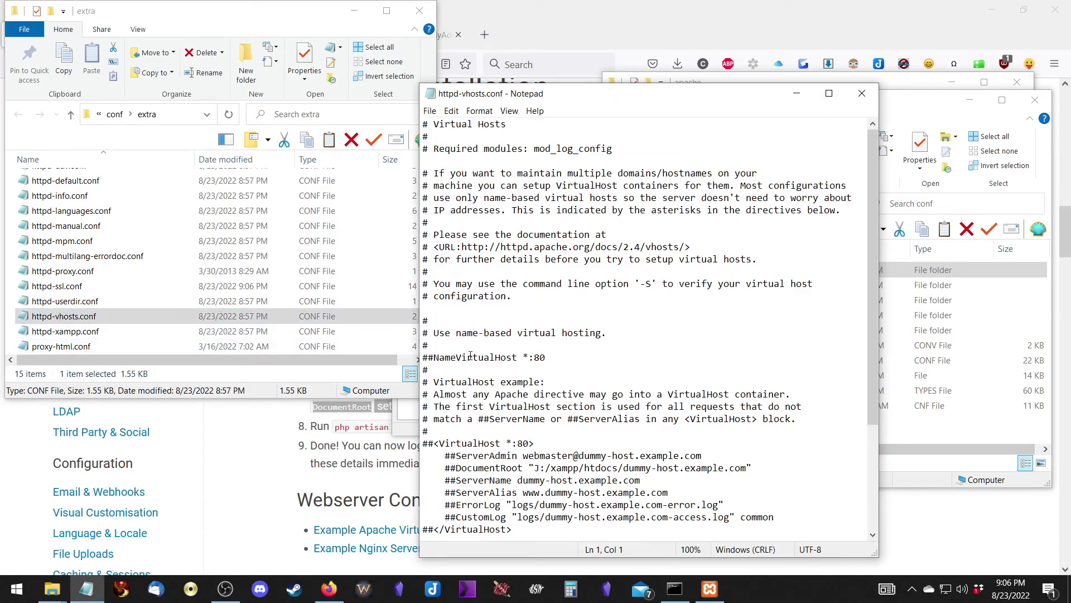
scroll(489, 356, "down", 4)
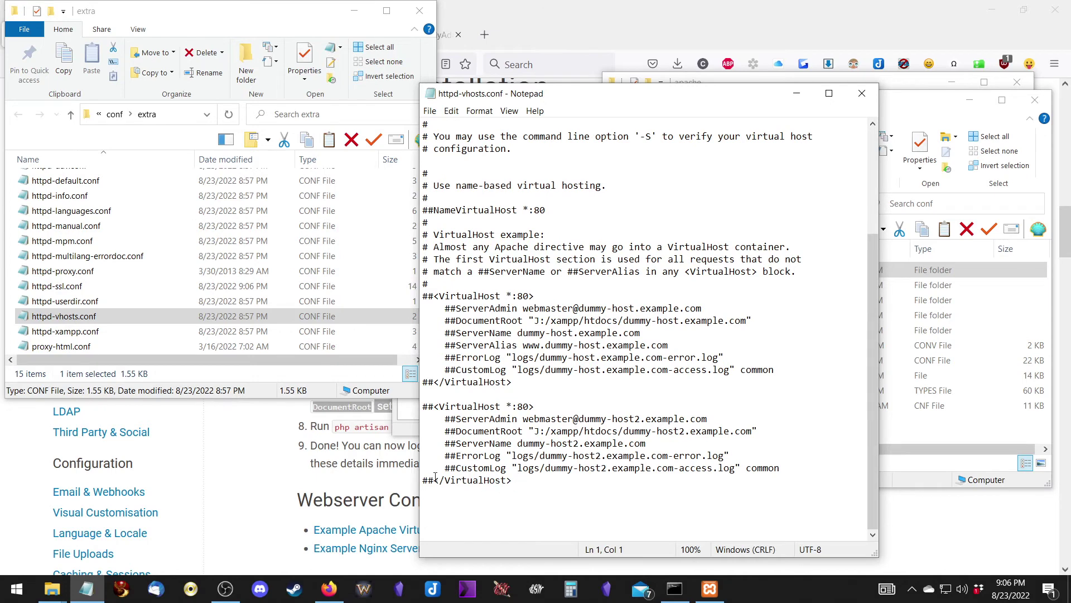
scroll(435, 476, "up", 4)
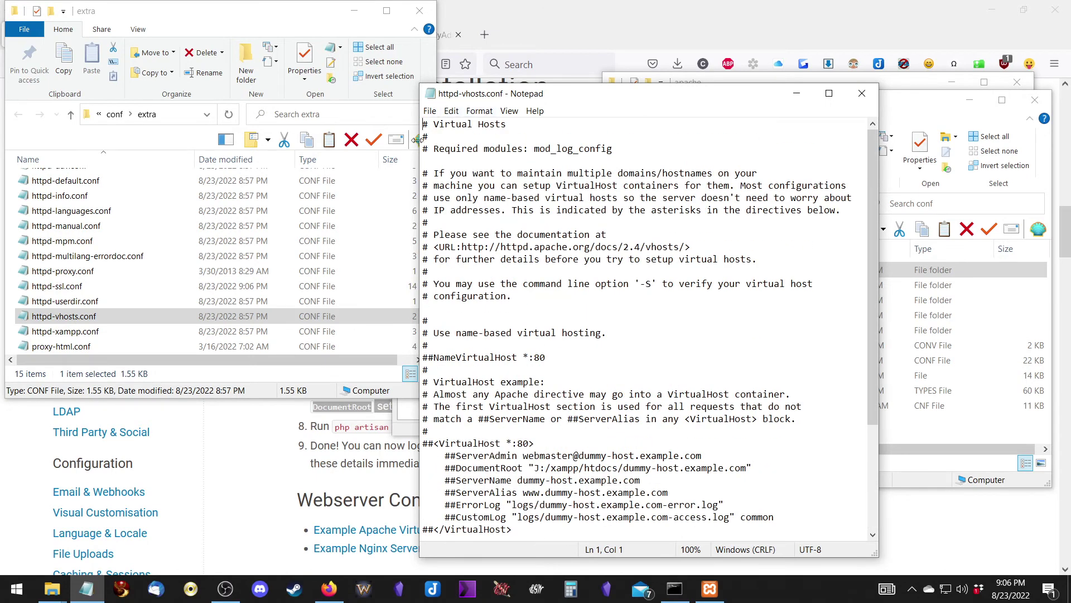
Copy the full 49-line bookstack.conf VirtualHost example from GitHub.
left_click(353, 11)
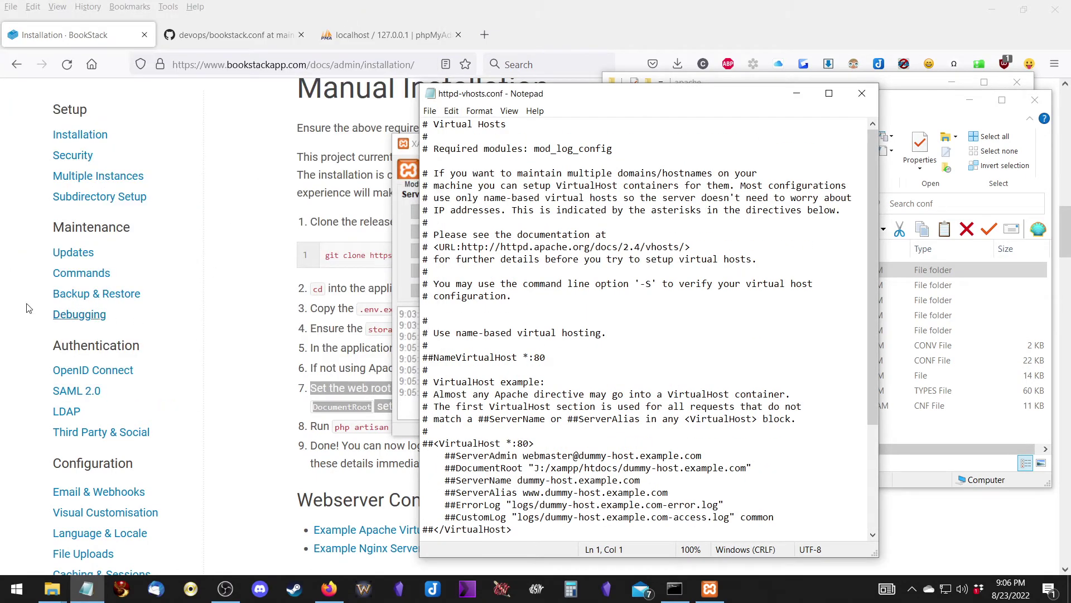
left_click(250, 37)
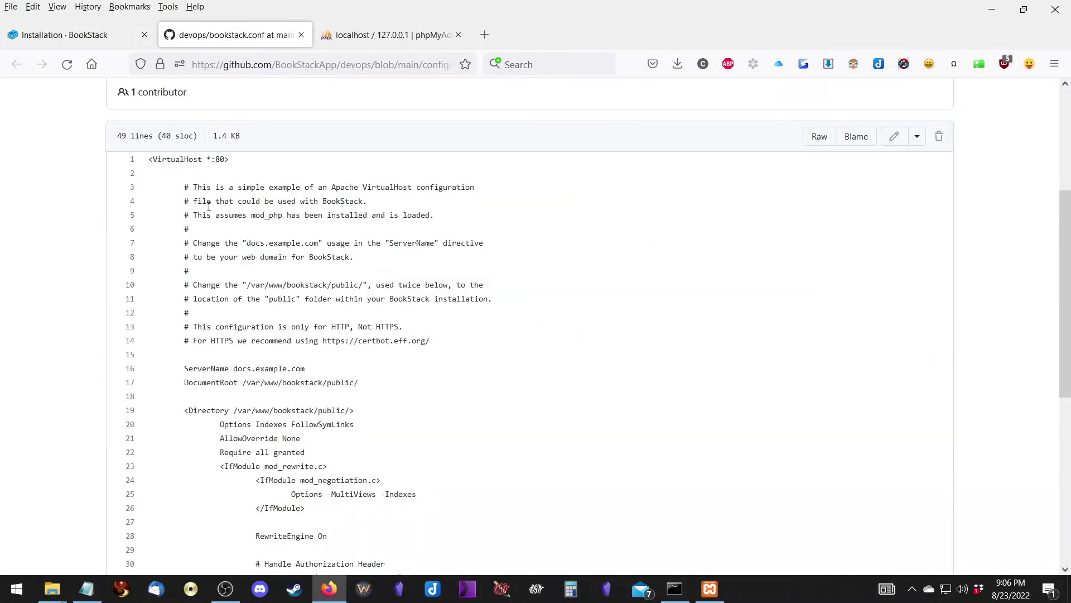
scroll(156, 287, "up", 3)
left_click_drag(150, 306, 436, 470)
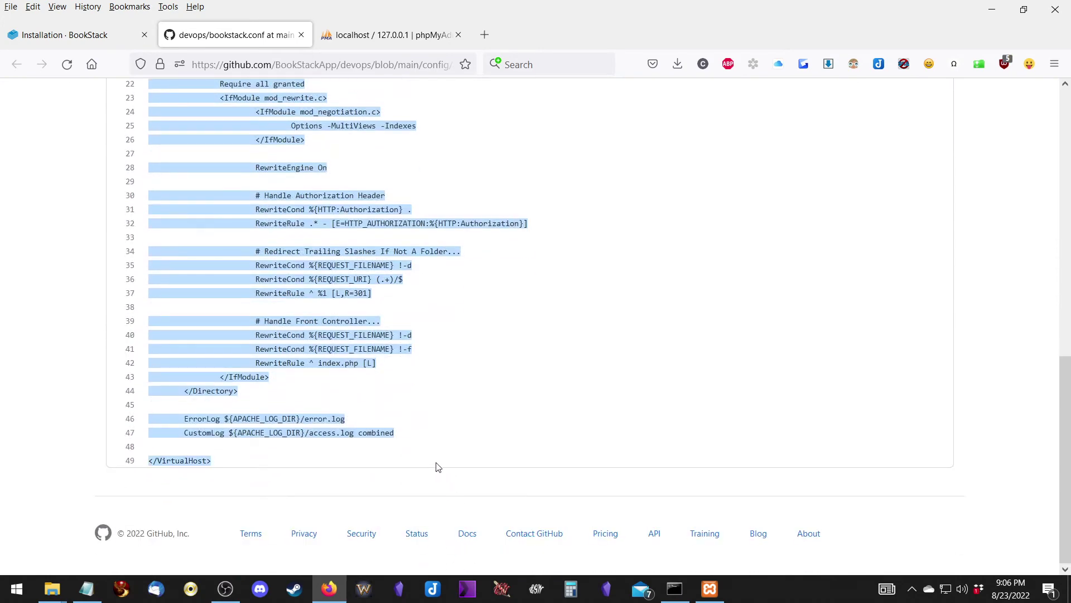
Place the insertion point at the end of httpd-vhosts.conf.
left_click(87, 589)
left_click(568, 454)
scroll(568, 455, "down", 4)
left_click(485, 513)
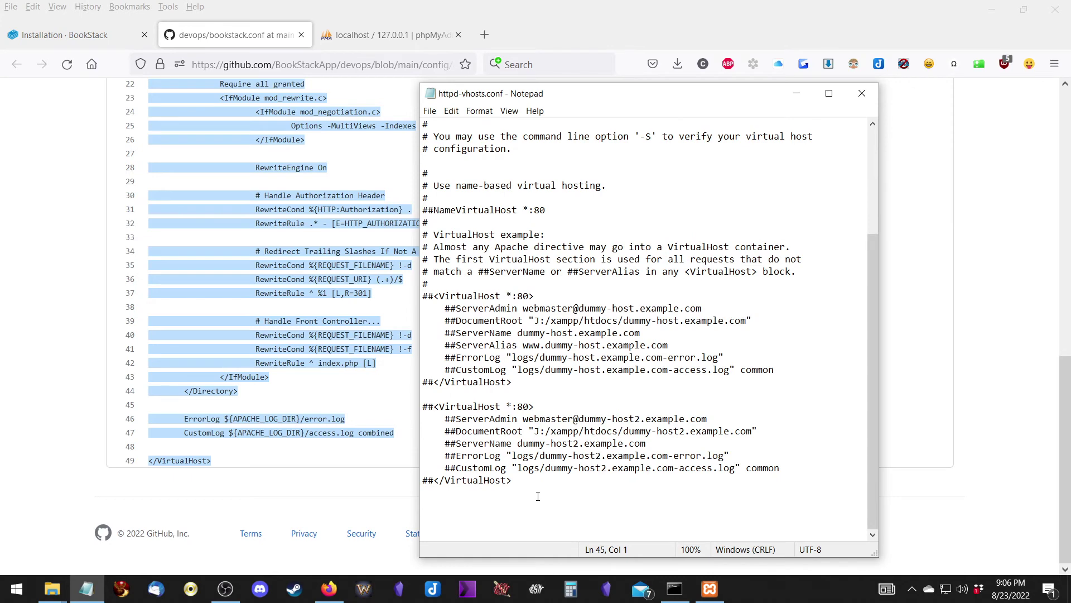
Paste the BookStack VirtualHost block and add a 'listen 8080' line above it.
key("ctrl+v")
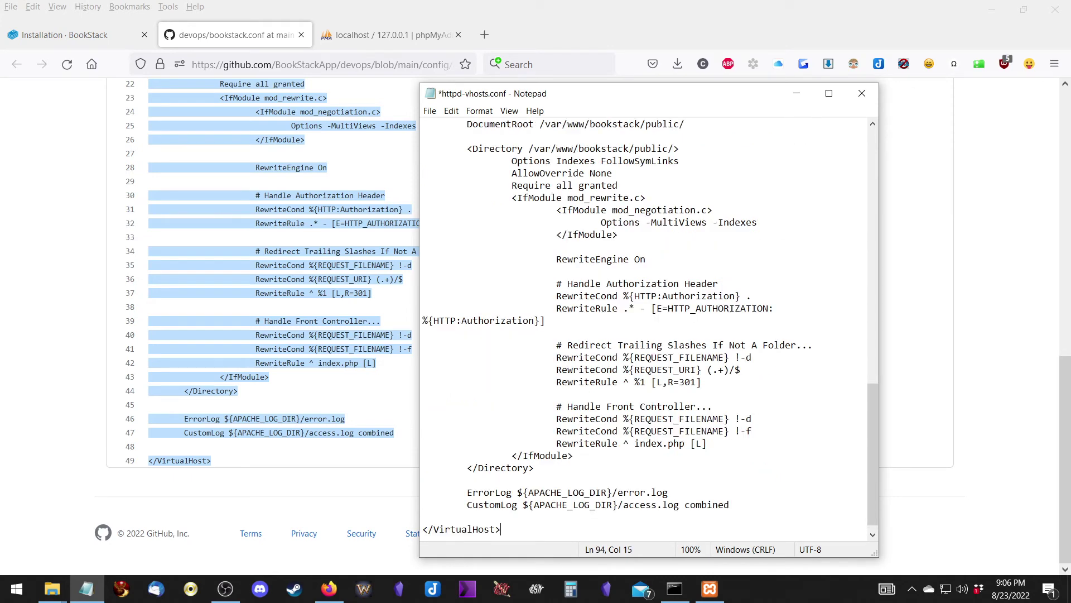
left_click(500, 124)
scroll(537, 495, "up", 11)
left_click(455, 308)
type("listen 8080")
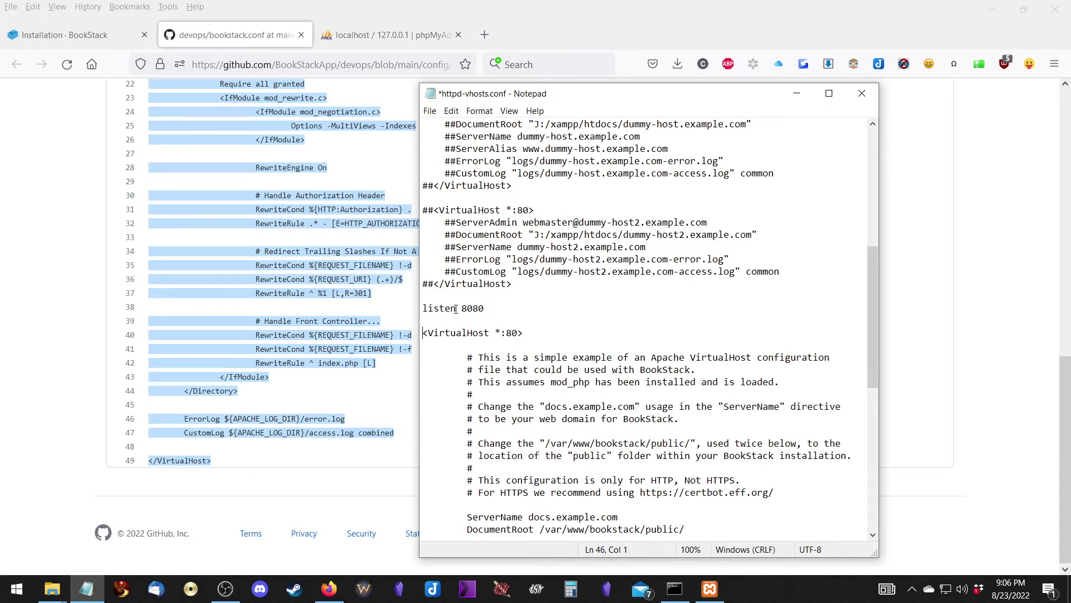
type("80")
Change the ServerName to localhost and select the DocumentRoot path for replacement.
scroll(465, 246, "down", 6)
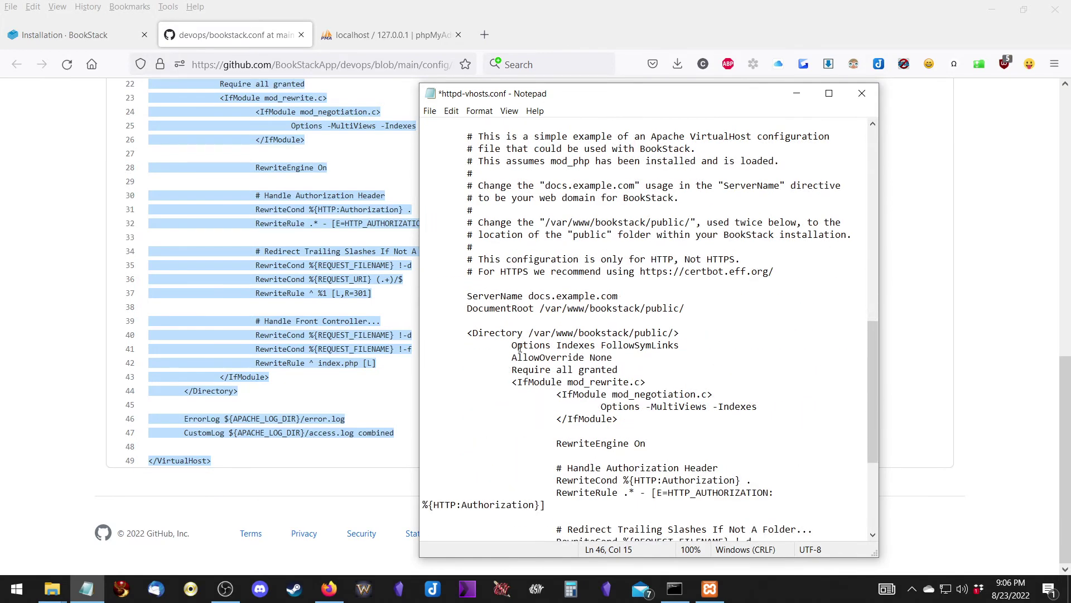
left_click_drag(528, 296, 618, 297)
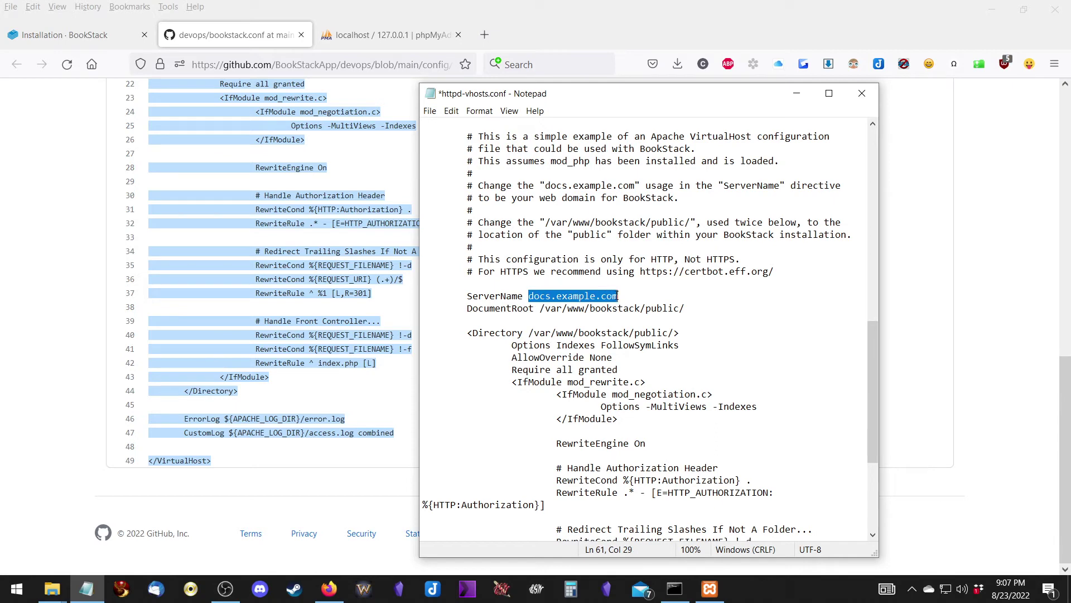
type("localhost")
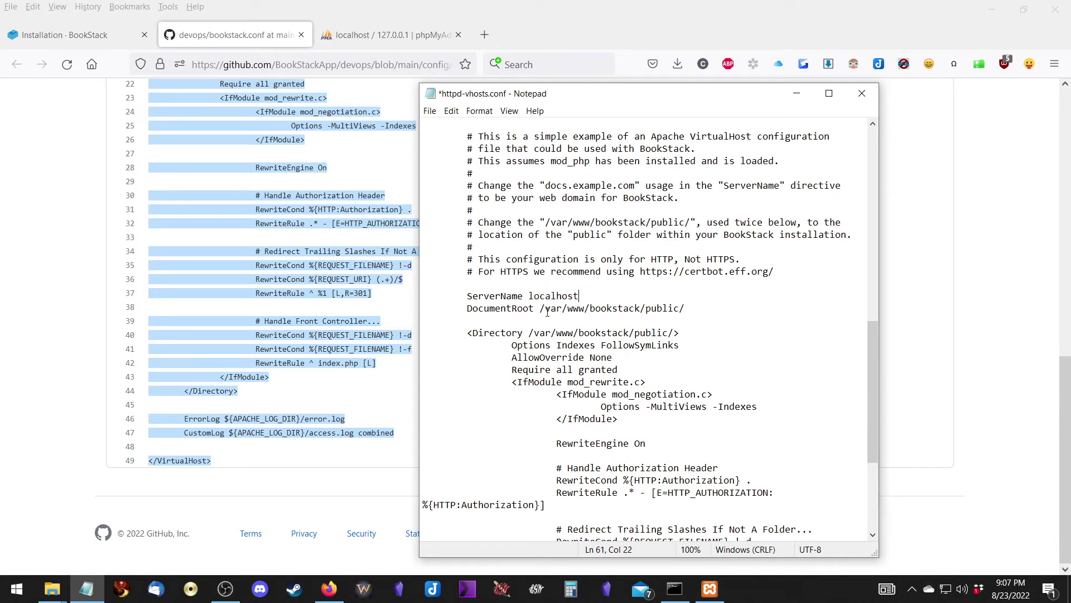
left_click_drag(540, 308, 685, 307)
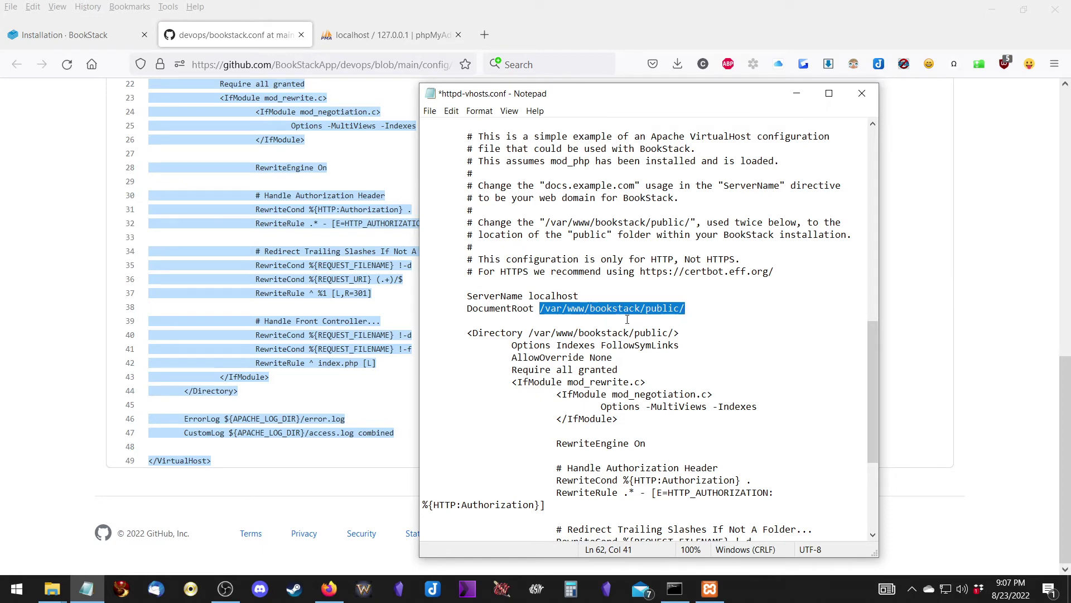
left_click(62, 600)
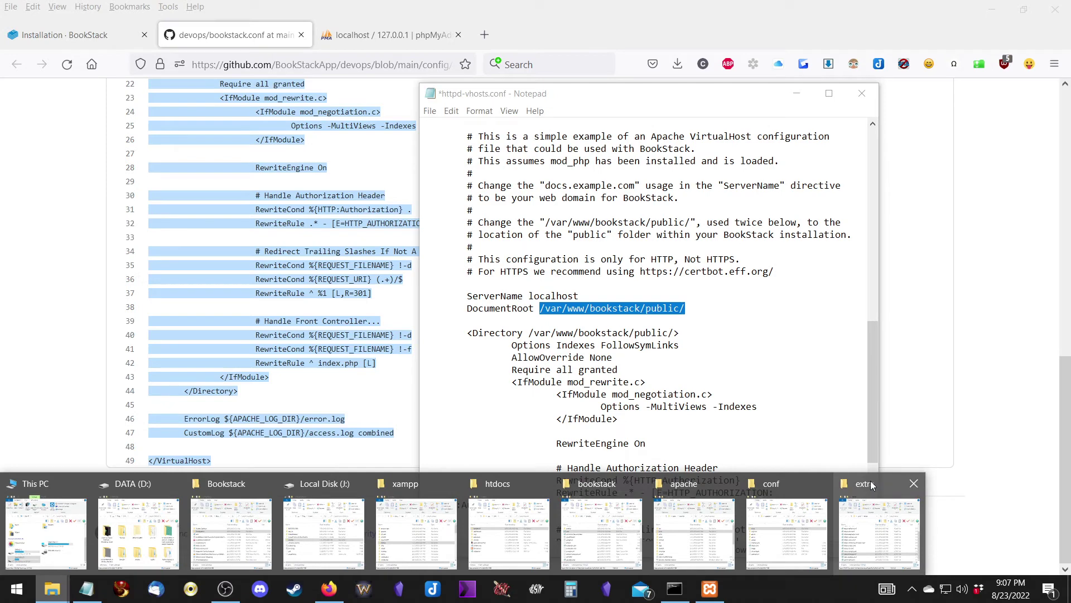
Open the bookstack public folder and copy its path J:\xampp\htdocs\bookstack\public.
left_click(603, 488)
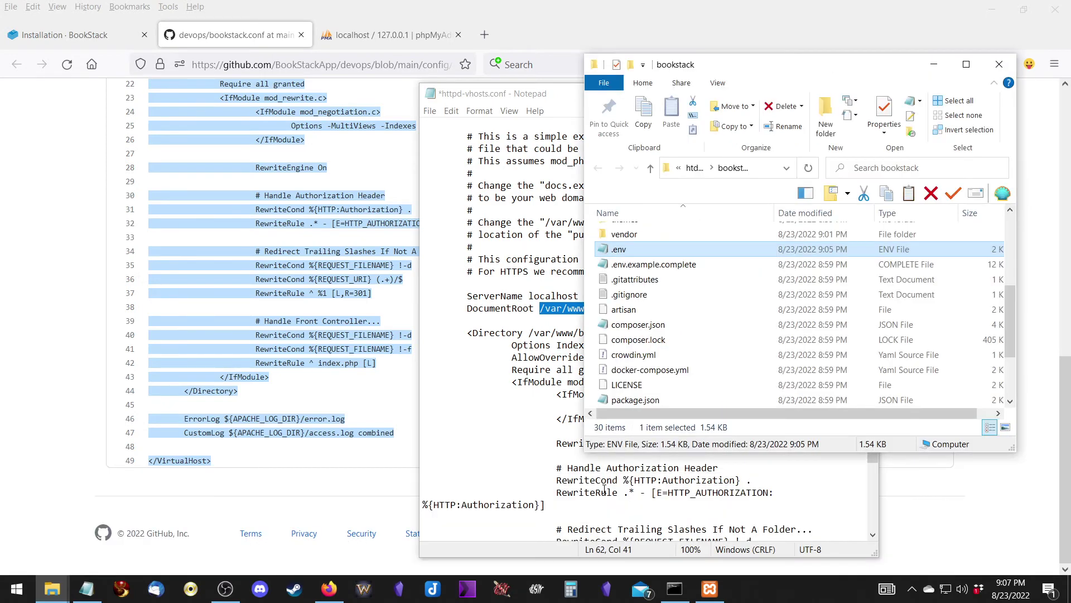
scroll(645, 325, "up", 5)
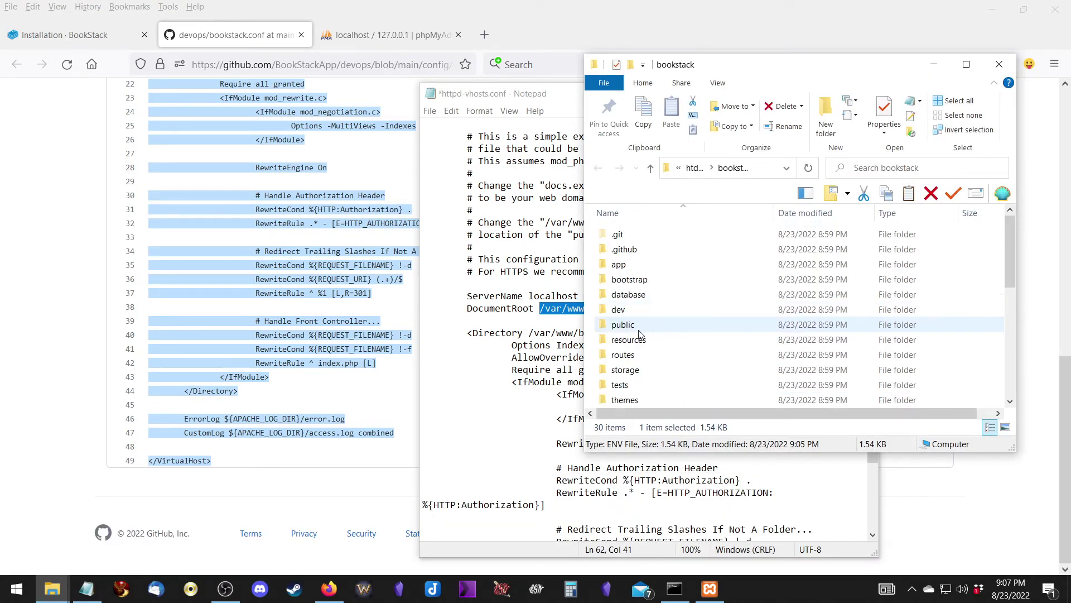
left_click(639, 329)
double_click(629, 328)
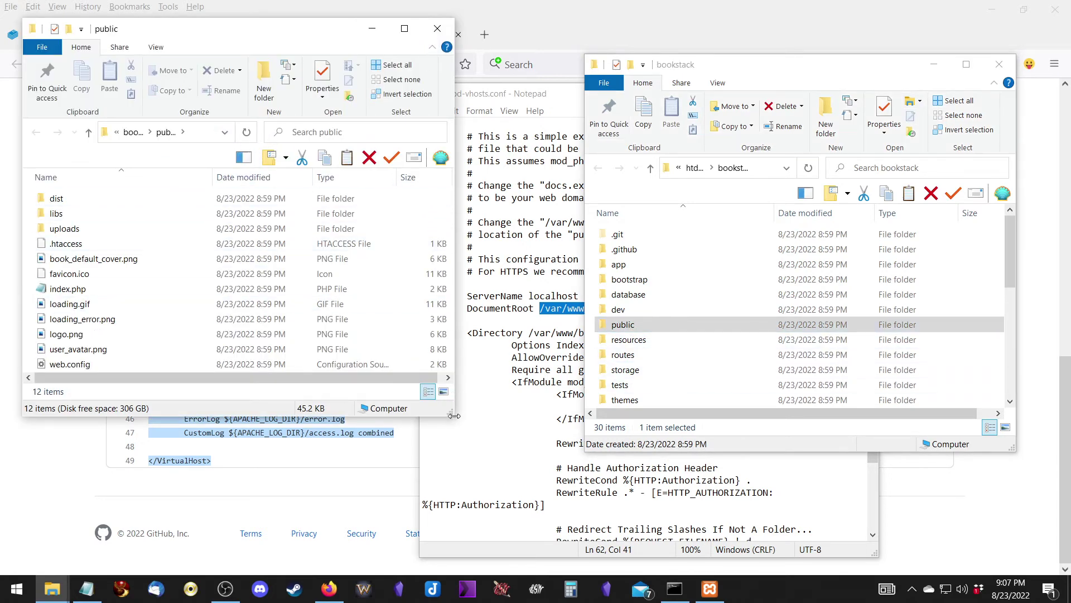
left_click_drag(453, 415, 844, 454)
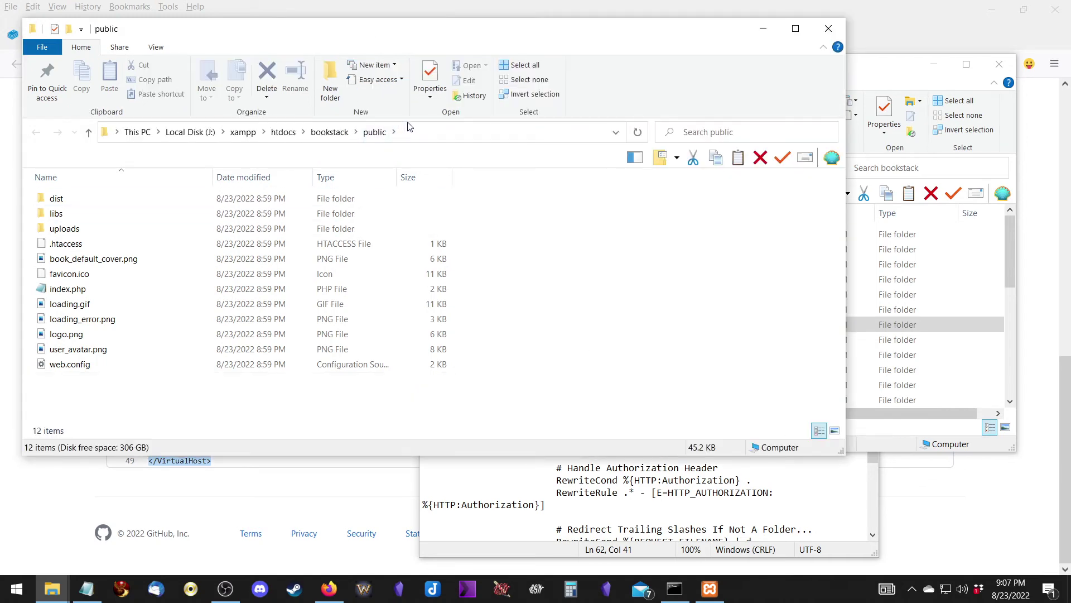
left_click(422, 133)
key("ctrl+c")
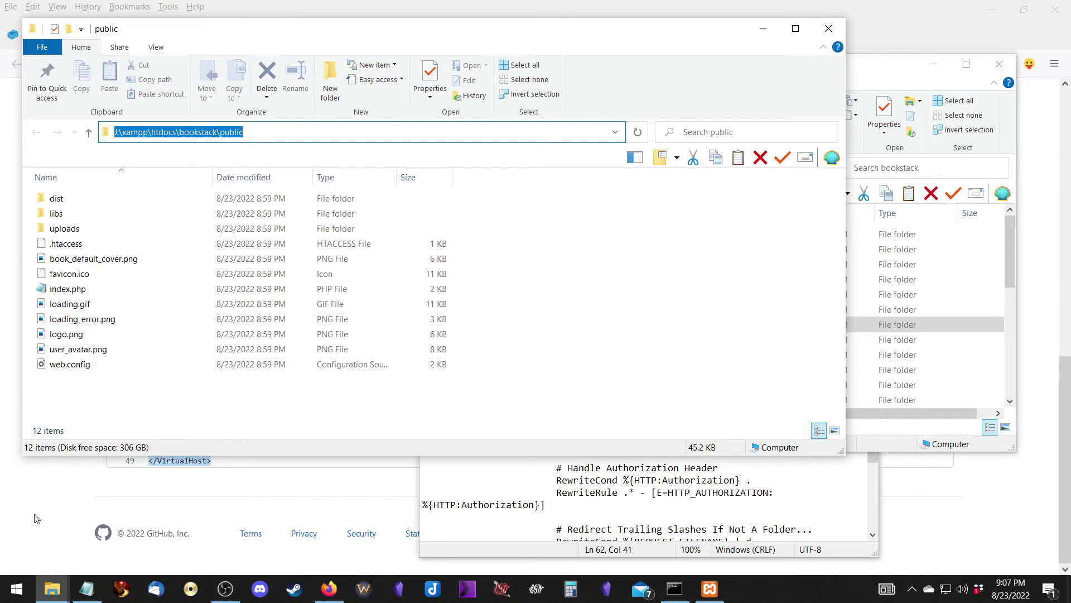
left_click(416, 518)
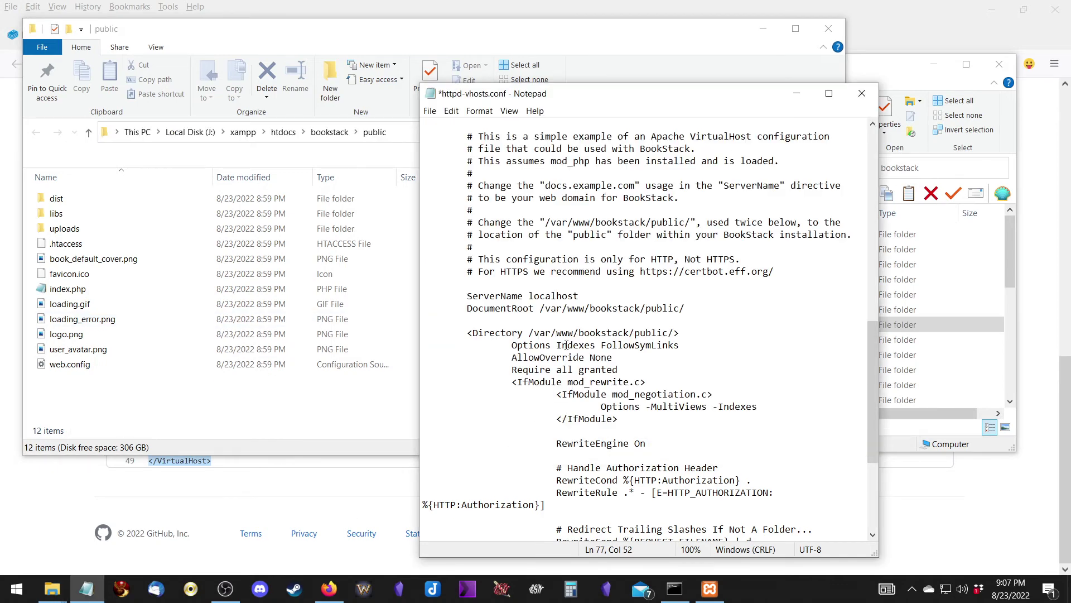
Point DocumentRoot and Directory in httpd-vhosts.conf at J:\xampp\htdocs\bookstack\public.
left_click_drag(540, 308, 687, 304)
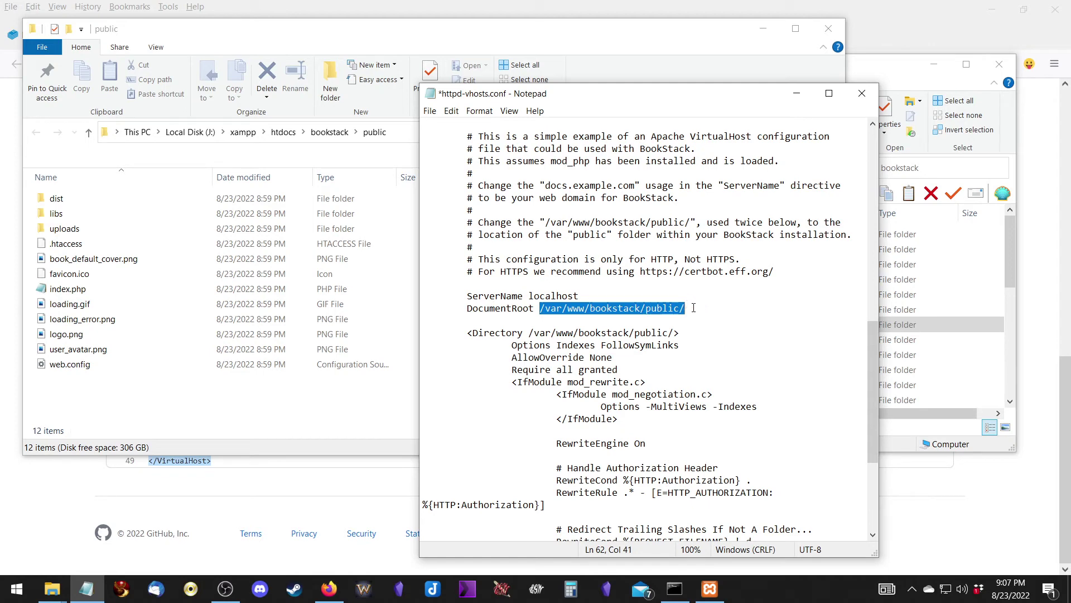
key("BackSpace")
type("\"\"")
key("Left")
key("ctrl+v")
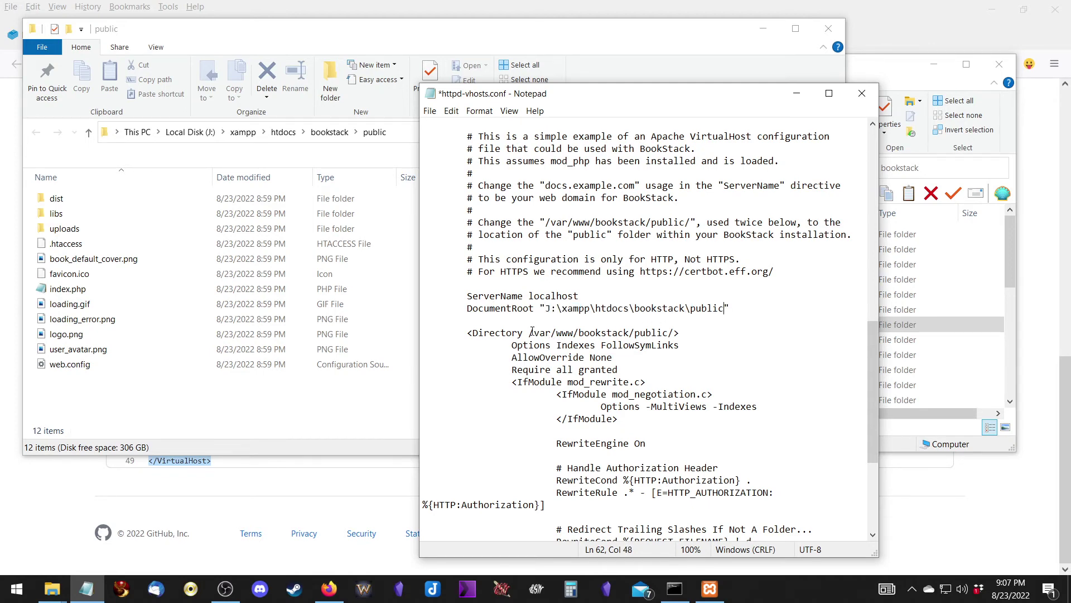
left_click_drag(529, 331, 672, 328)
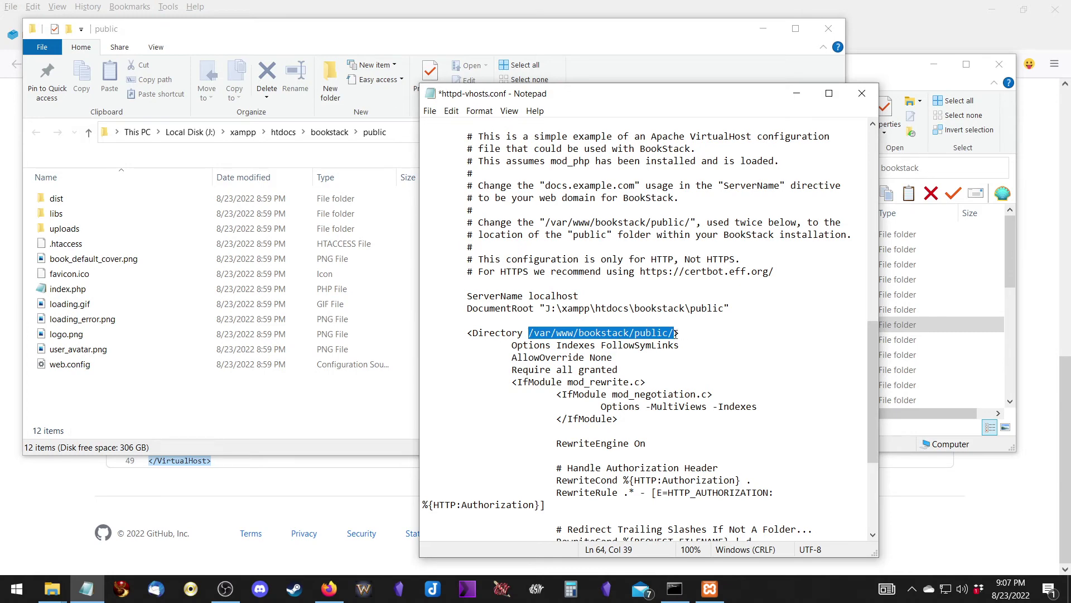
type("\"\">")
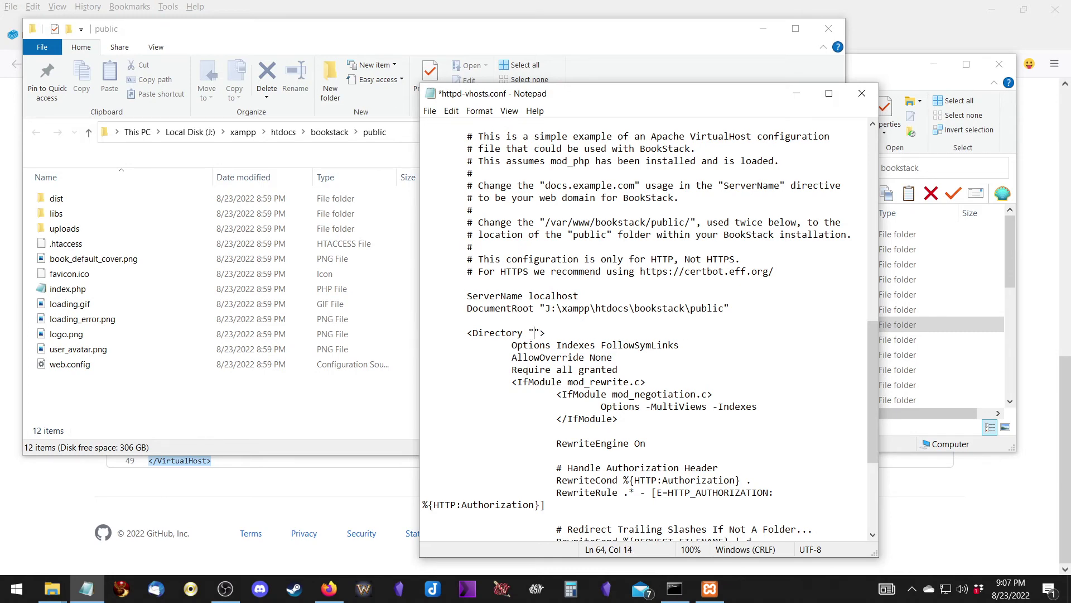
key("ctrl+v")
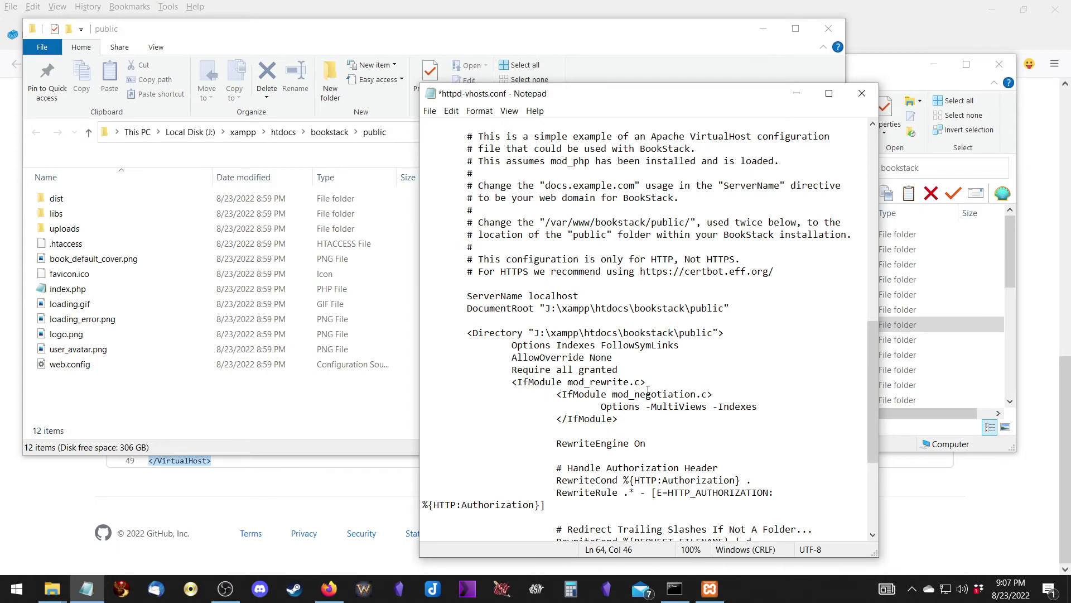
Replace ${APACHE_LOG_DIR} with logs on the ErrorLog and CustomLog lines.
scroll(648, 389, "down", 4)
scroll(647, 389, "down", 2)
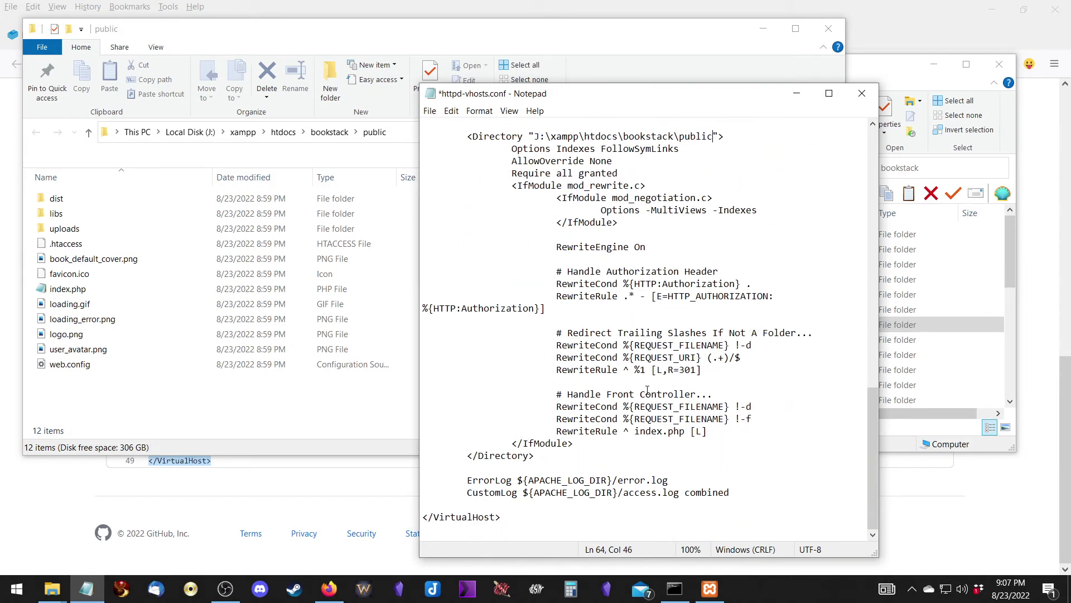
left_click_drag(517, 480, 612, 480)
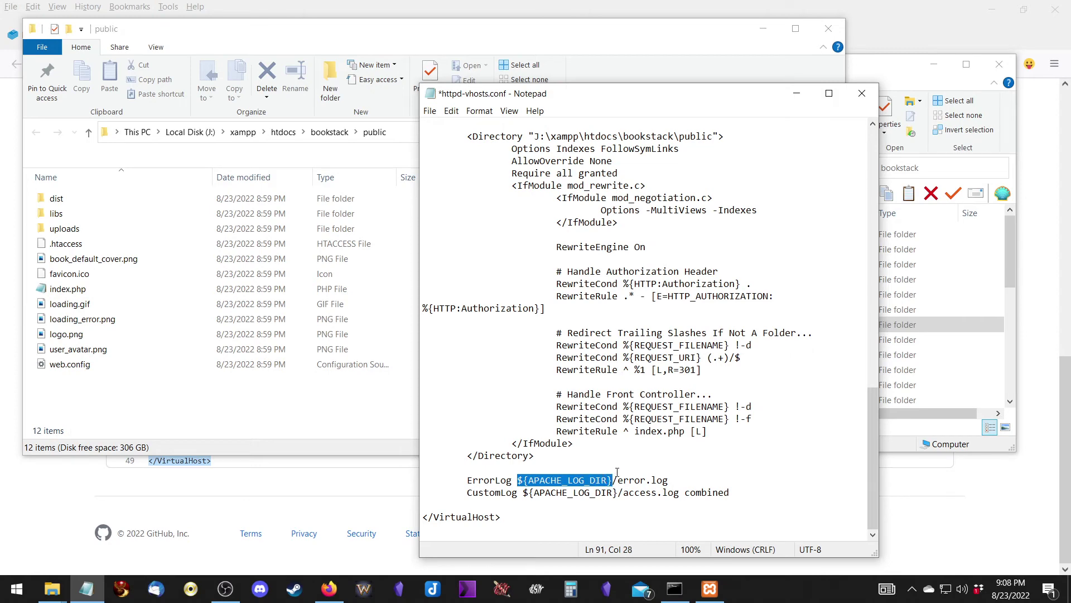
type("logs")
key("Left")
key("shift+Right")
key("shift+Right")
key("shift+Right")
key("shift+Right")
key("shift+Right")
key("shift+Right")
key("shift+Right")
key("shift+Right")
key("shift+Right")
key("shift+Right")
key("shift+Right")
key("shift+Right")
key("shift+Right")
key("shift+Right")
key("shift+Right")
key("shift+Right")
key("shift+Right")
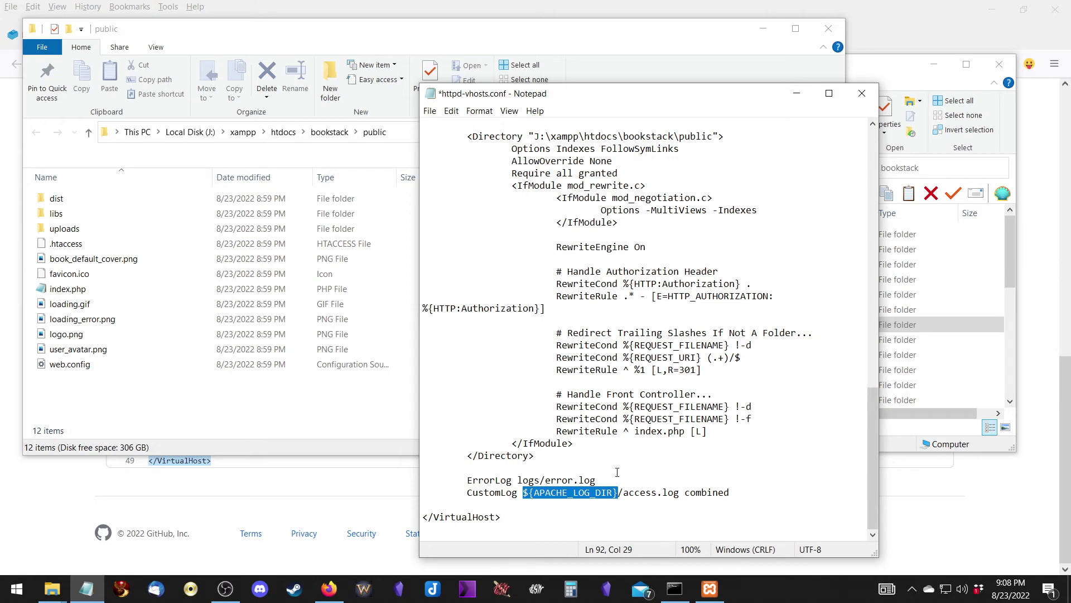
type("logs")
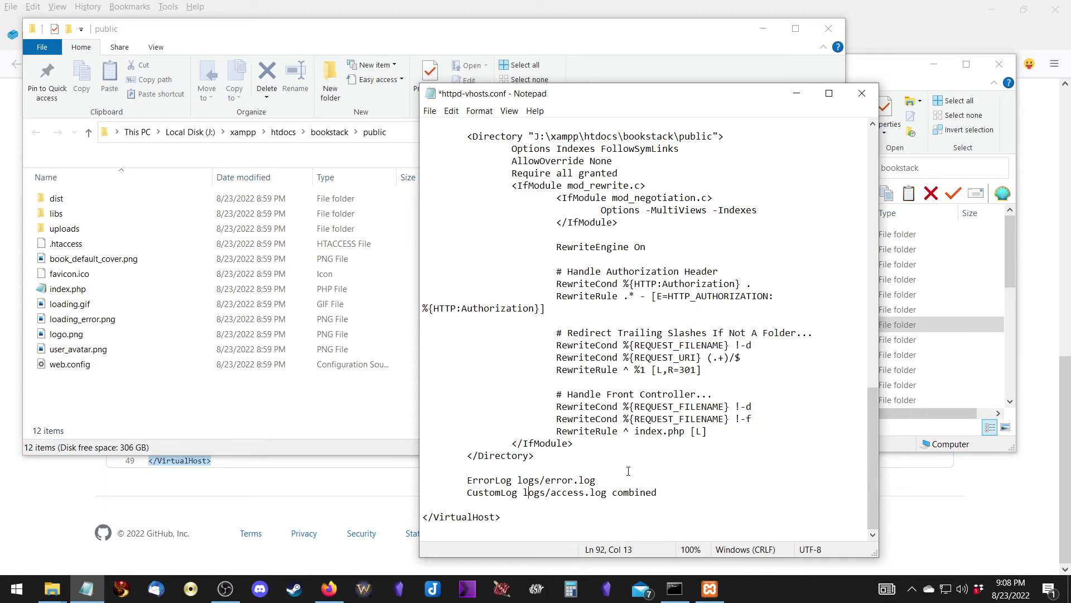
Save httpd-vhosts.conf, close Notepad and the public folder window, and return to the BookStack installation docs.
scroll(628, 471, "up", 6)
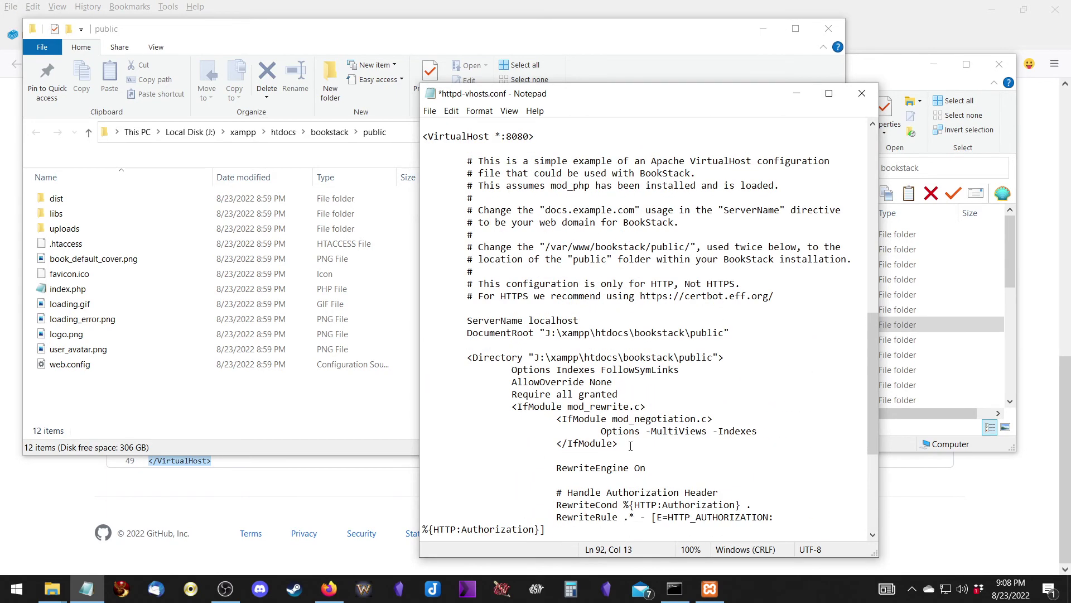
scroll(630, 445, "up", 1)
scroll(636, 470, "up", 2)
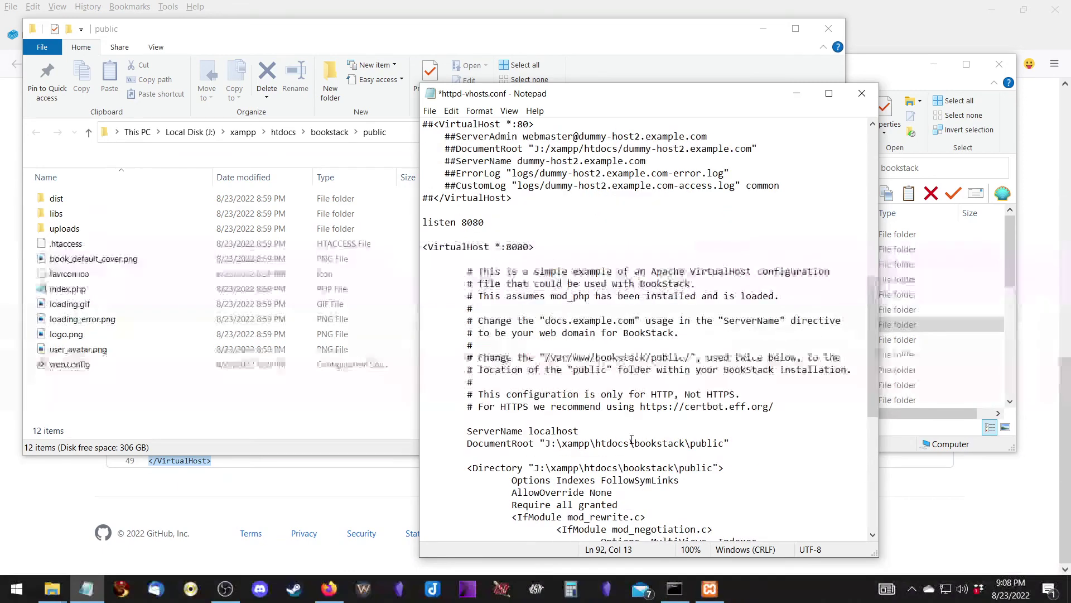
scroll(594, 389, "up", 1)
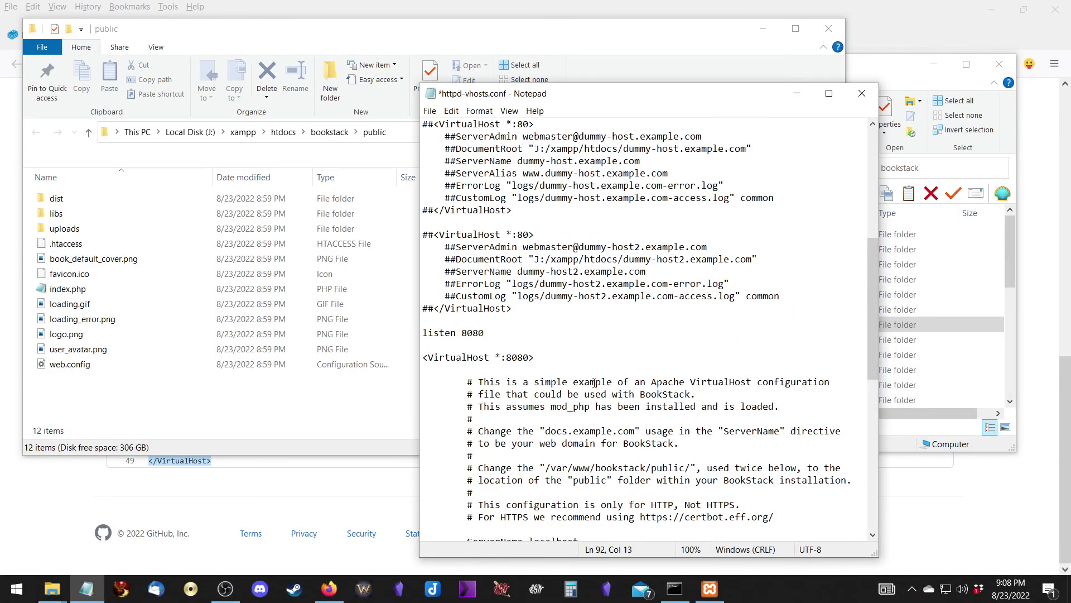
scroll(594, 385, "down", 2)
key("ctrl+s")
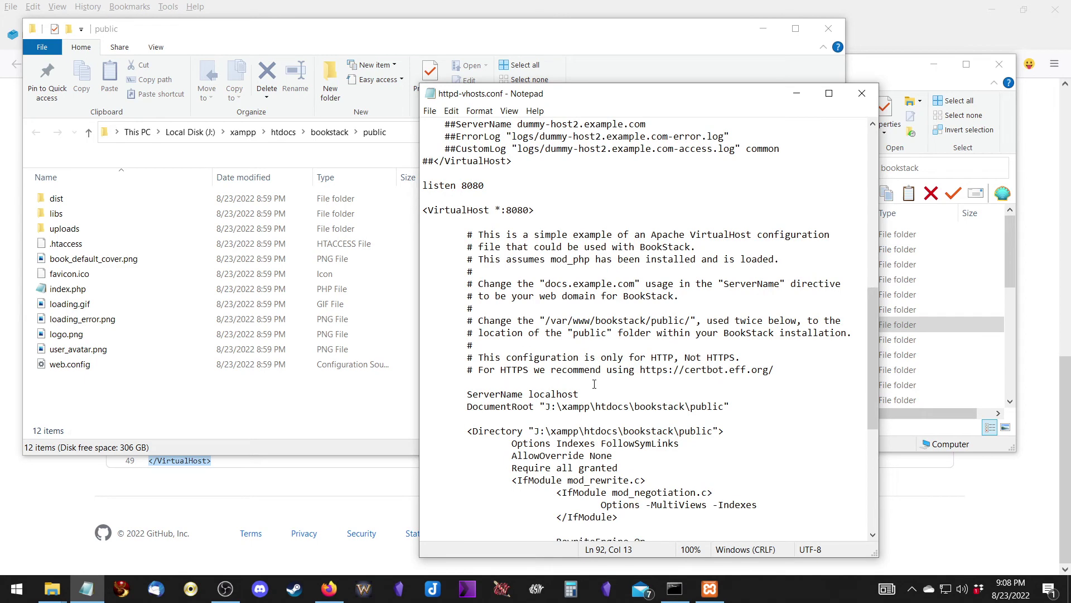
left_click(862, 93)
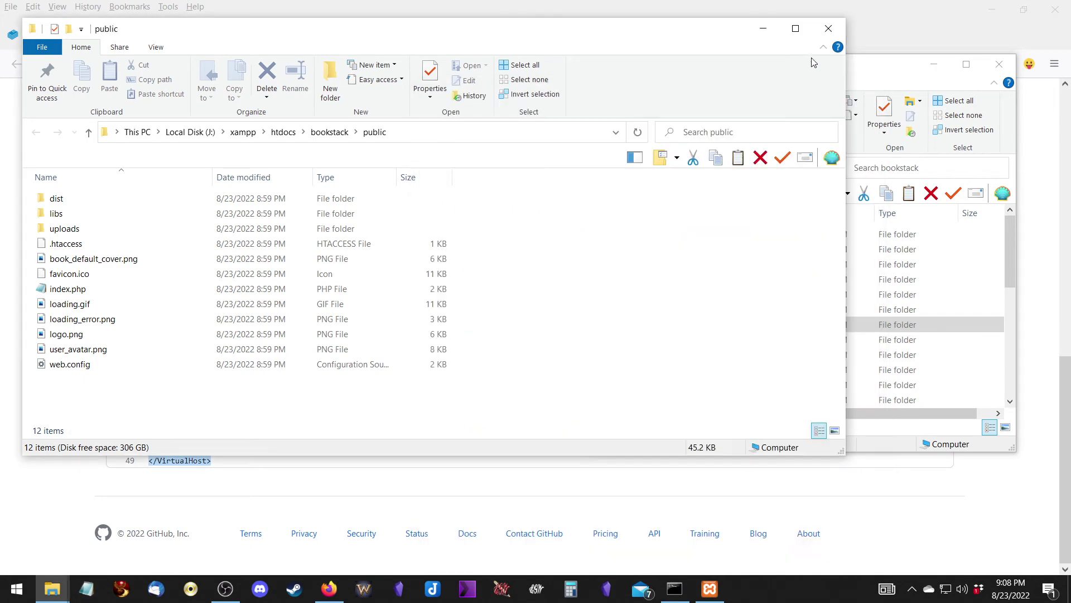
left_click(826, 29)
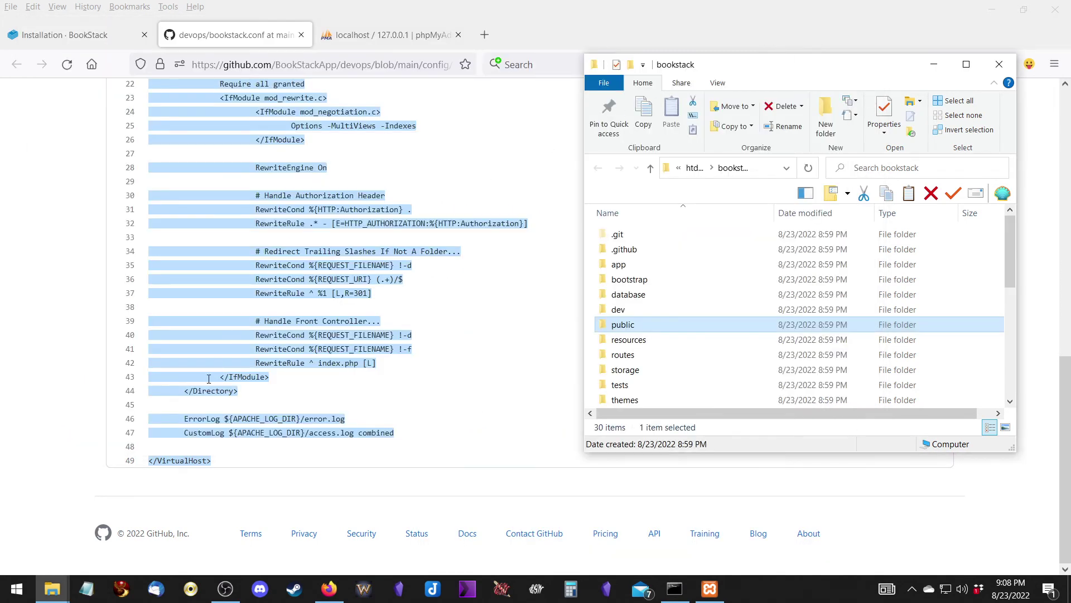
left_click(66, 34)
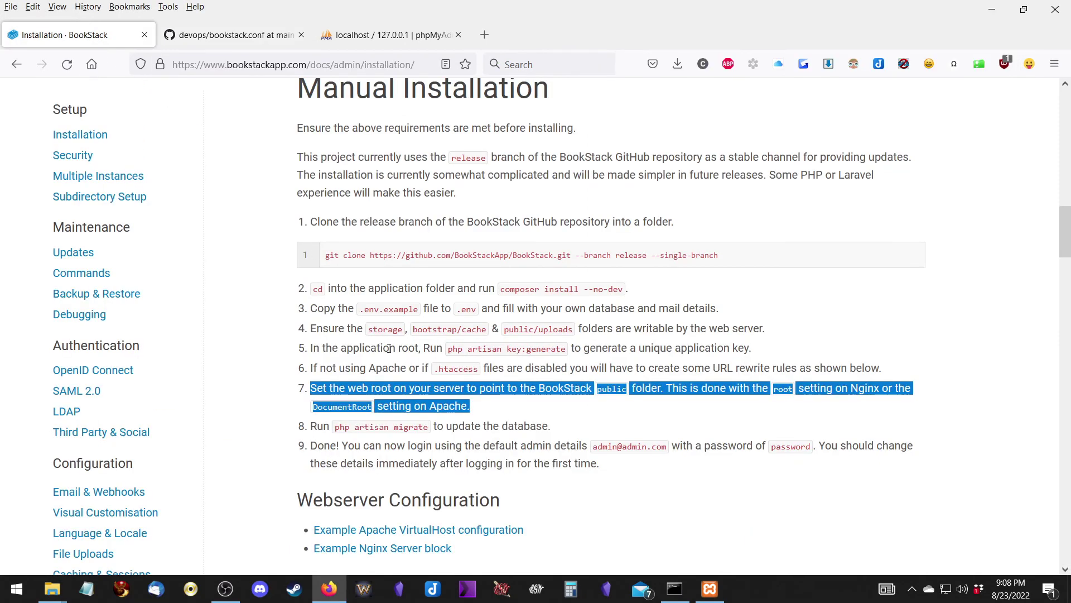
Copy 'php artisan migrate' from the docs into the administrator Command Prompt.
left_click_drag(426, 427, 326, 427)
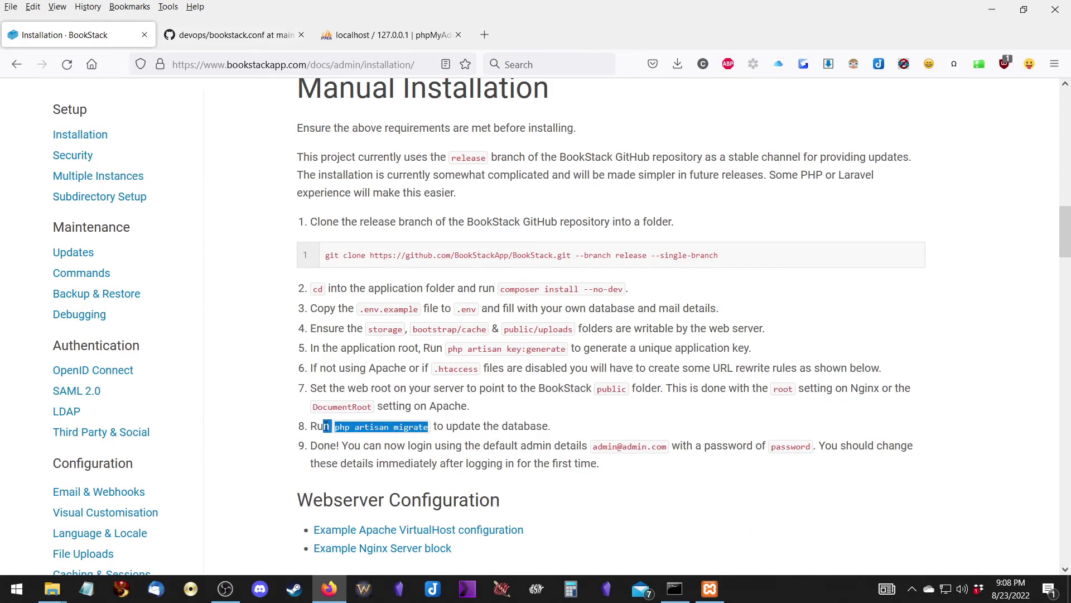
left_click(338, 427)
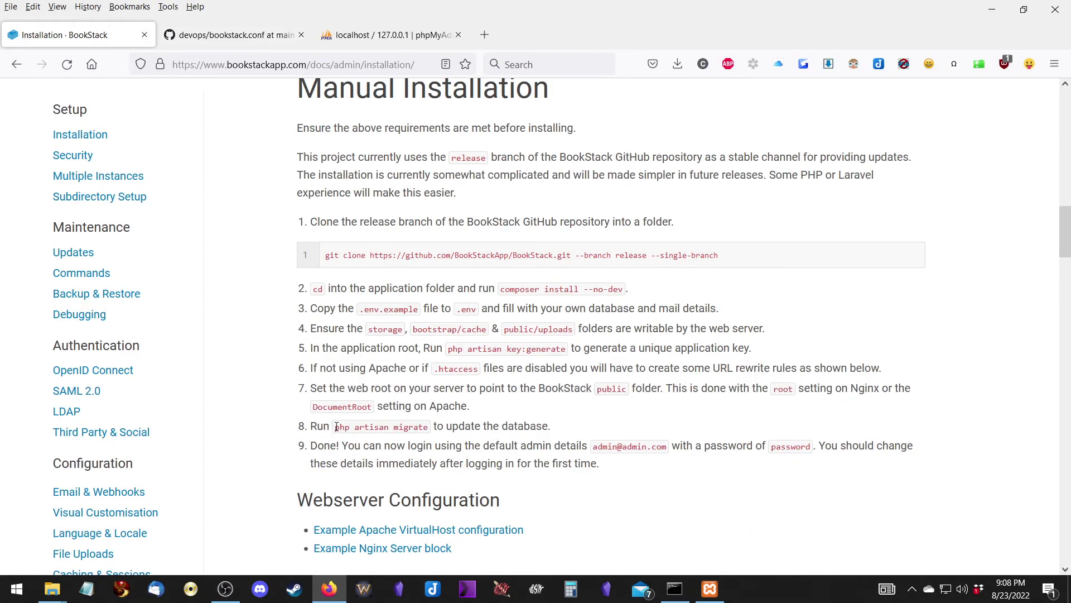
left_click_drag(336, 426, 435, 429)
key("ctrl+c")
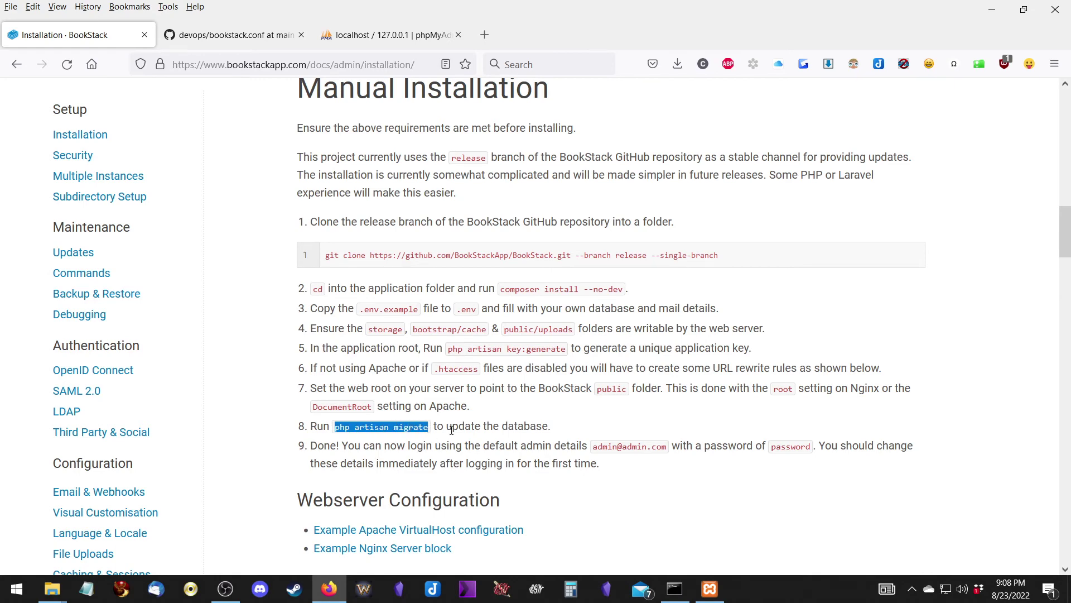
left_click(674, 589)
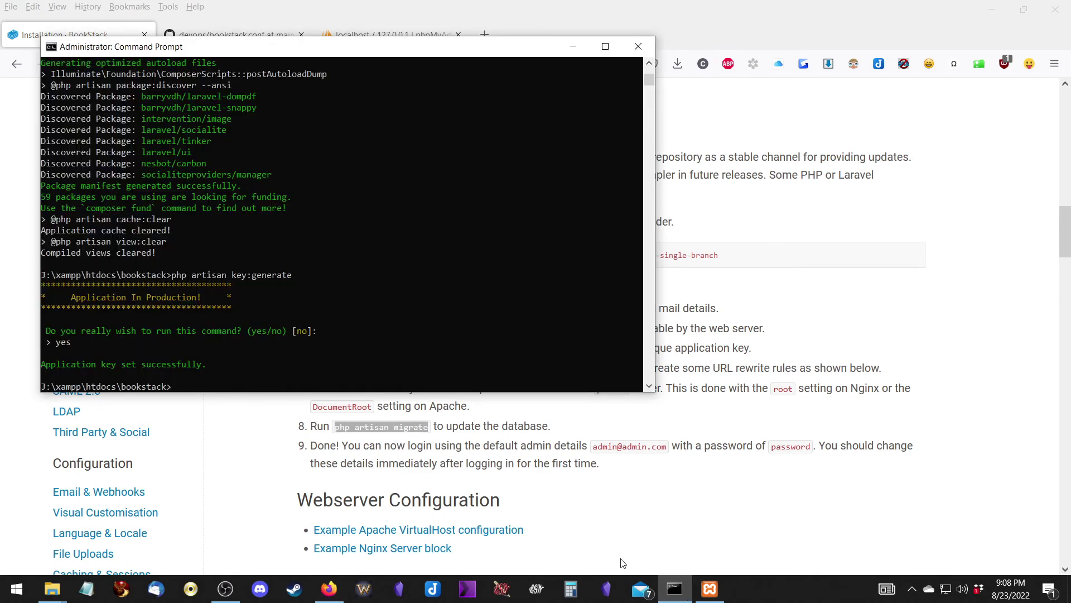
right_click(276, 350)
Start MySQL and Apache in XAMPP, then run the migration, answering yes.
left_click(710, 588)
left_click(629, 231)
left_click(628, 212)
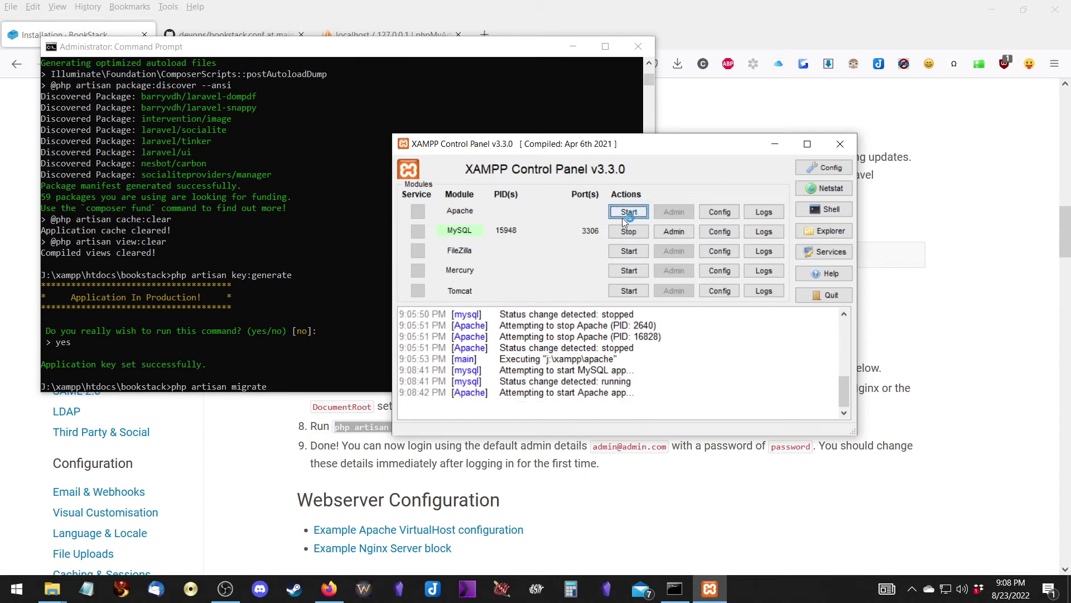
left_click(397, 46)
key("Return")
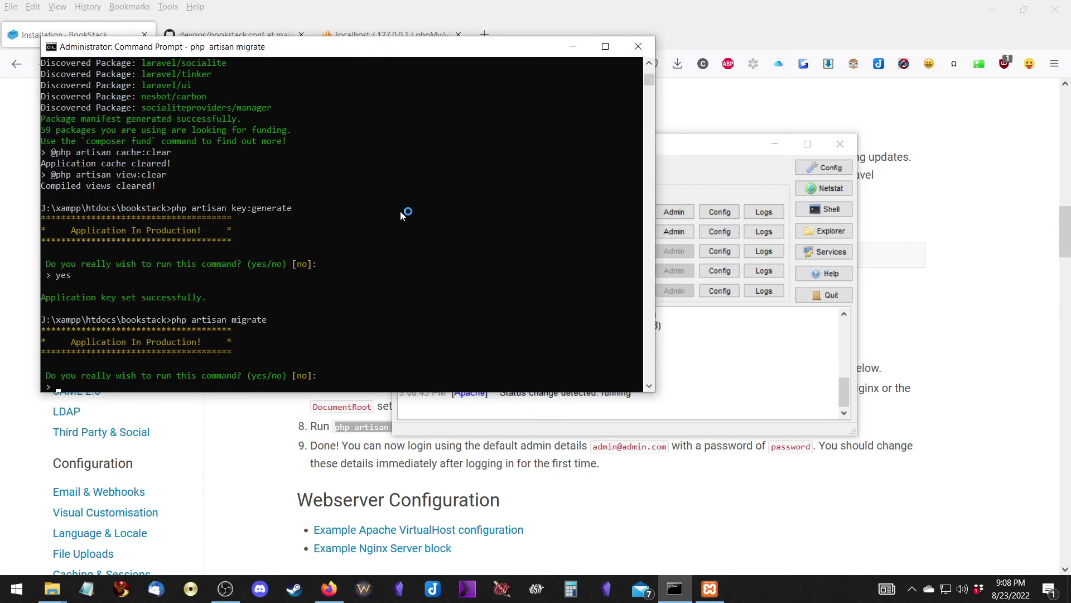
type("yes")
key("Return")
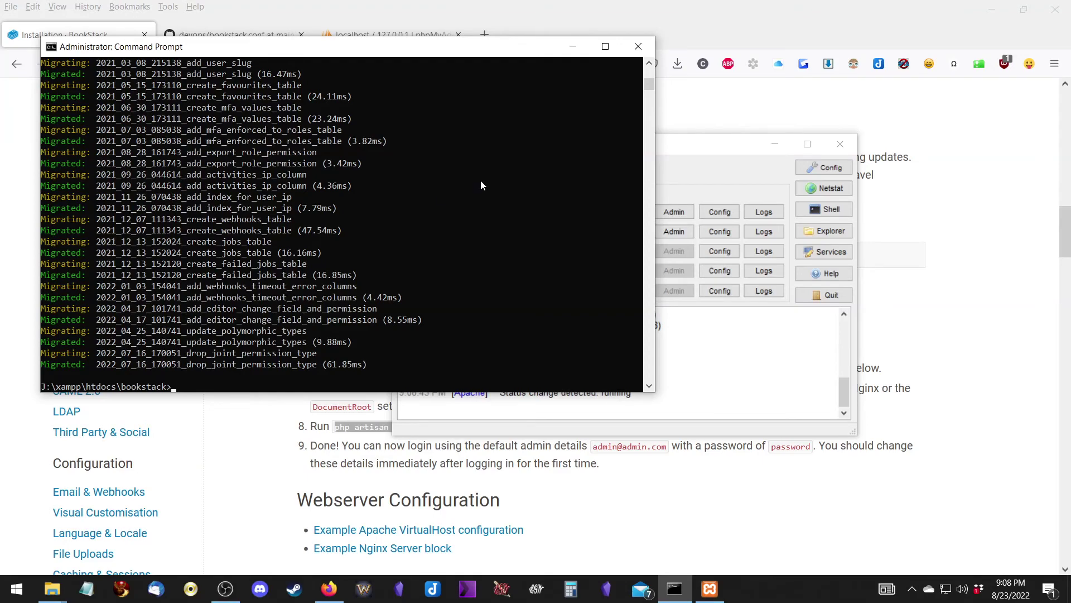
Check the XAMPP control panel again and return to Firefox.
left_click(683, 151)
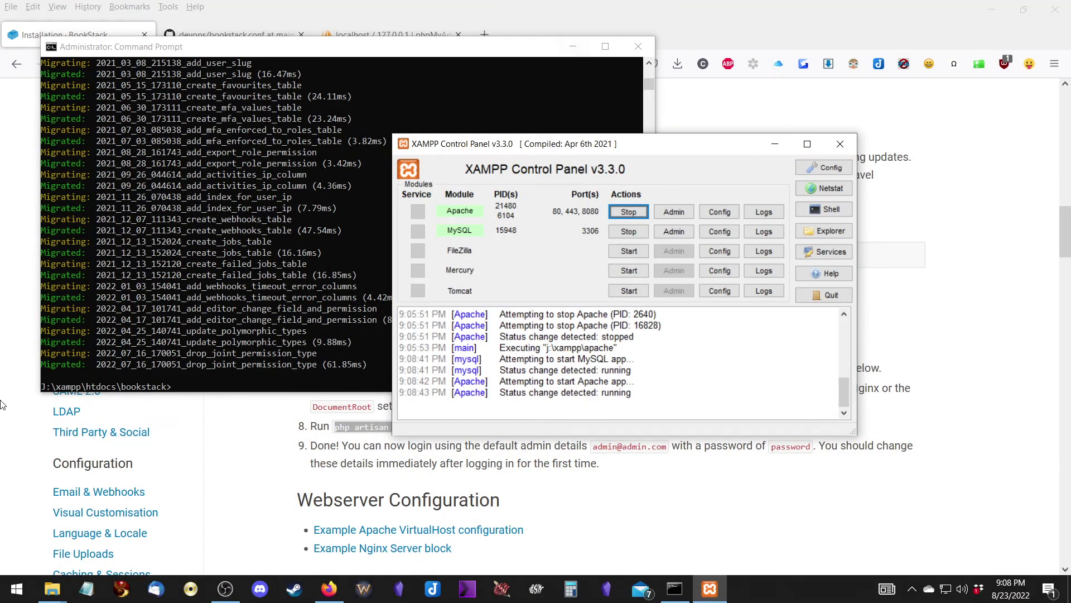
left_click(449, 447)
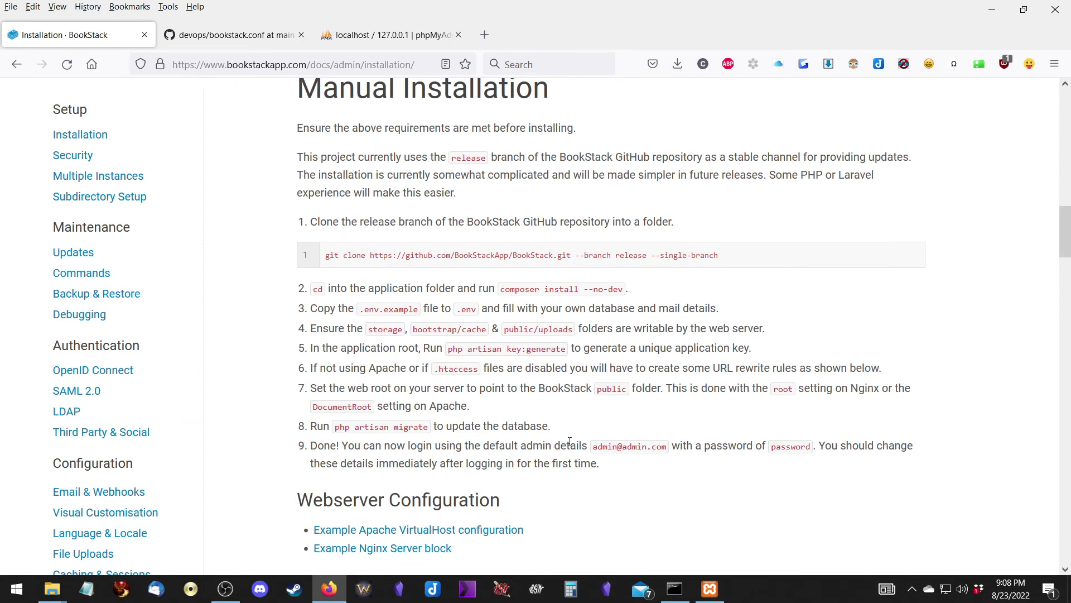
left_click(487, 32)
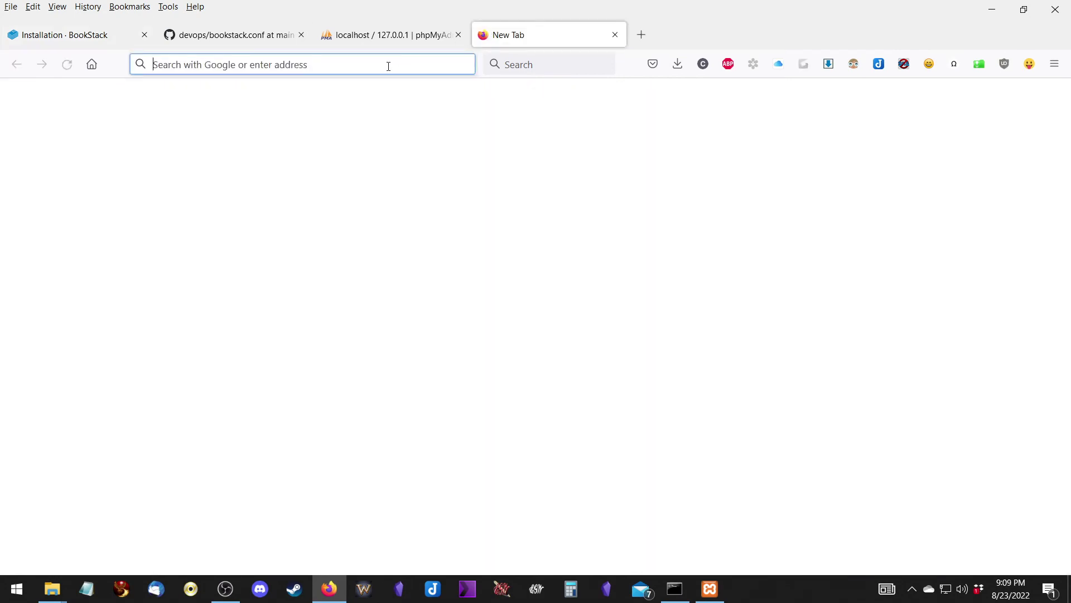
Load localhost:8080, sign in with the default admin credentials without saving them, and open Shelves.
type("local")
type("host:8080/")
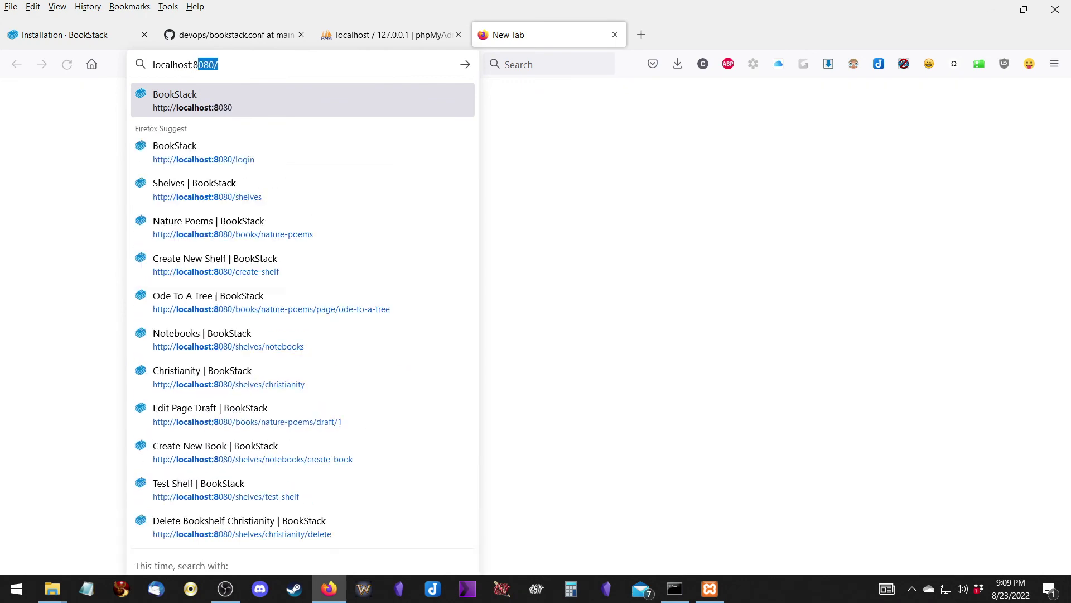
key("Return")
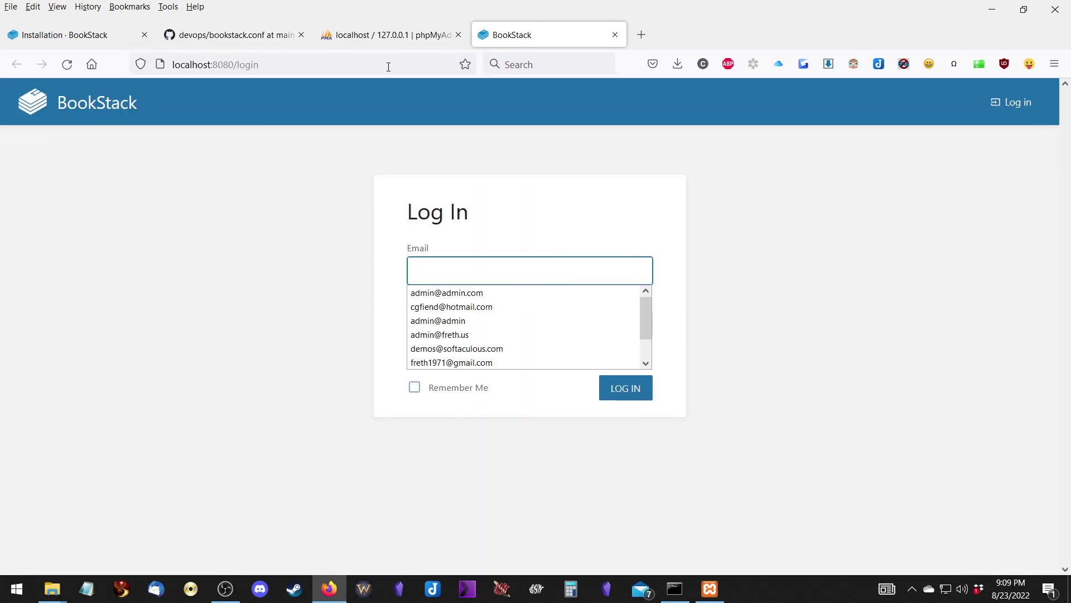
type("admin@a")
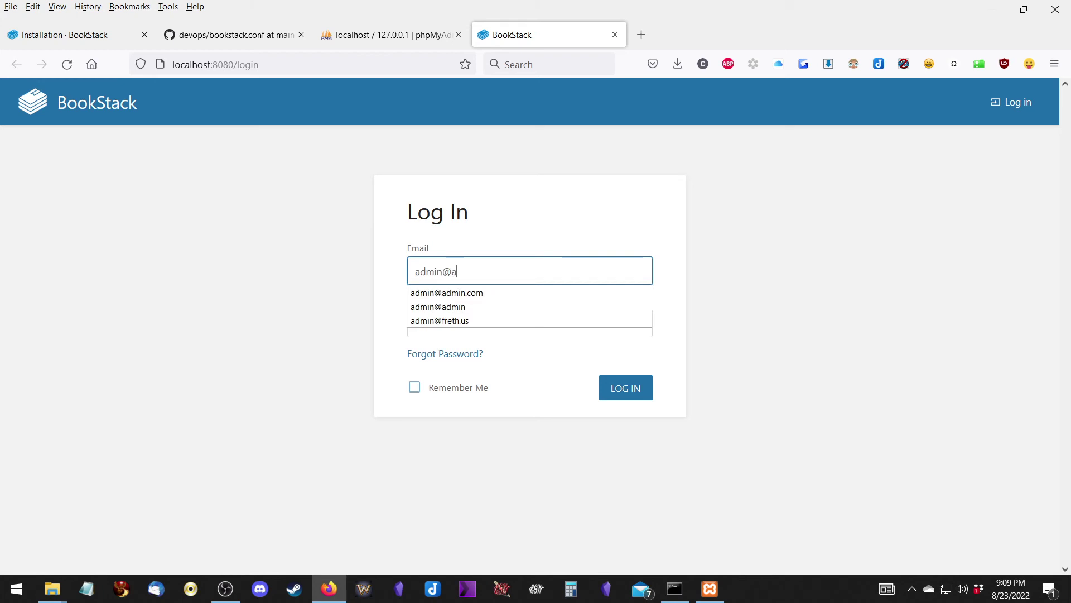
type("dmin.com")
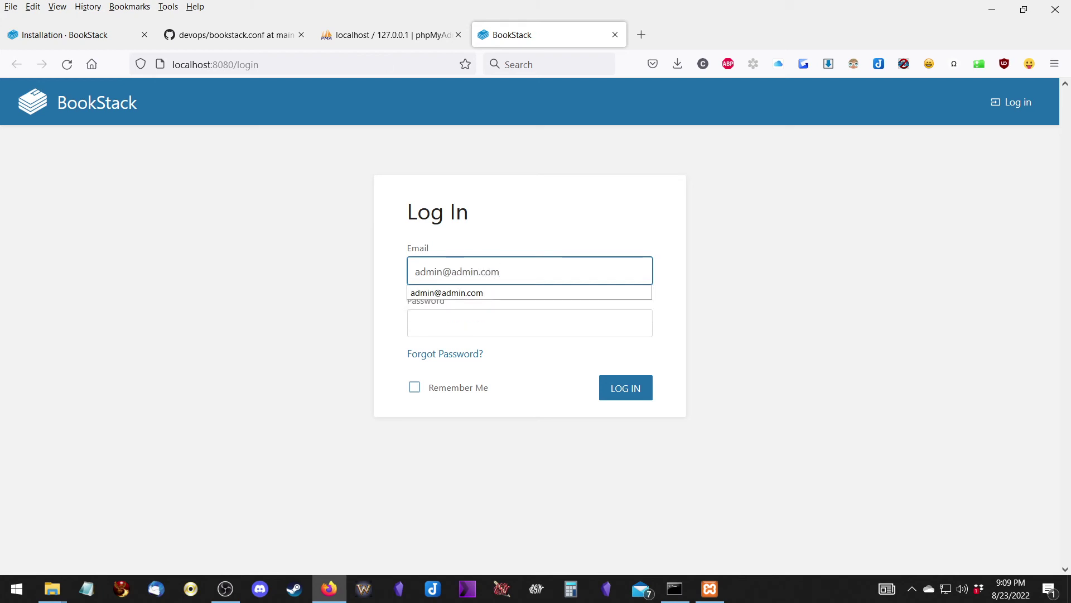
key("Tab")
type("password")
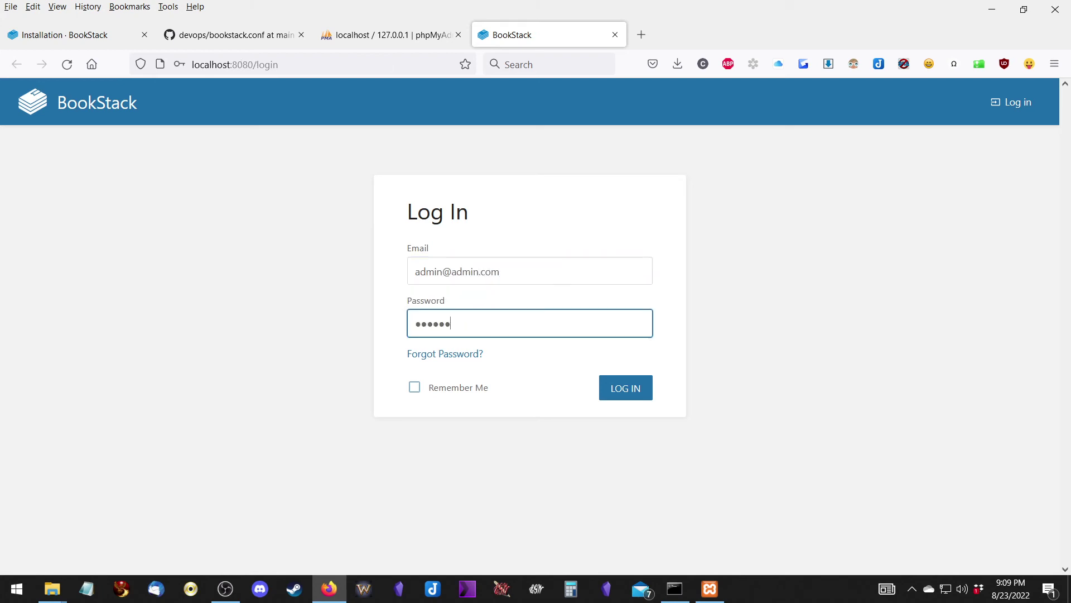
key("Return")
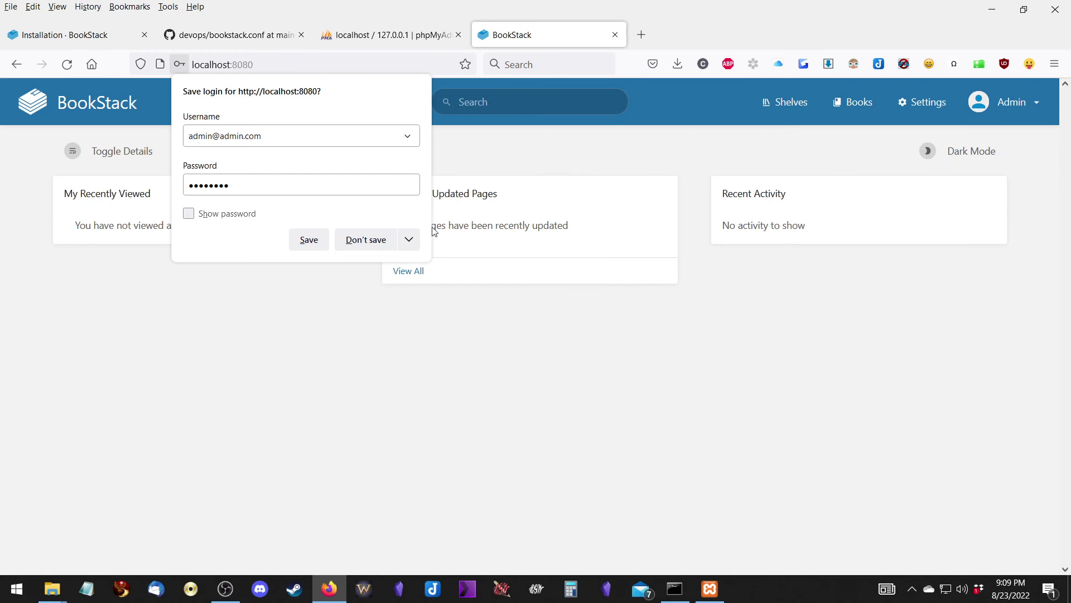
left_click(366, 239)
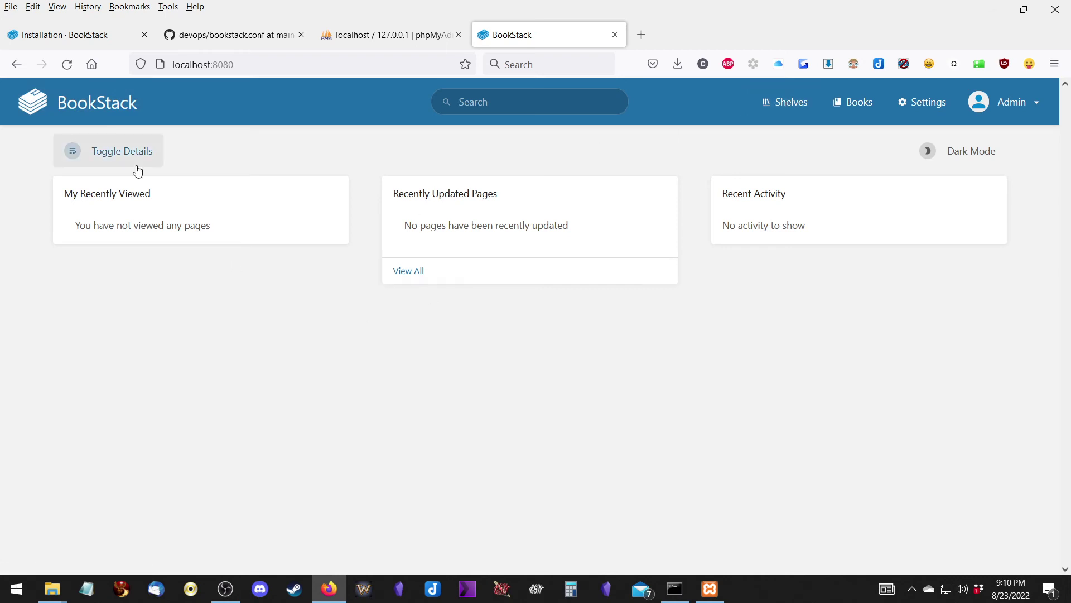
left_click(781, 102)
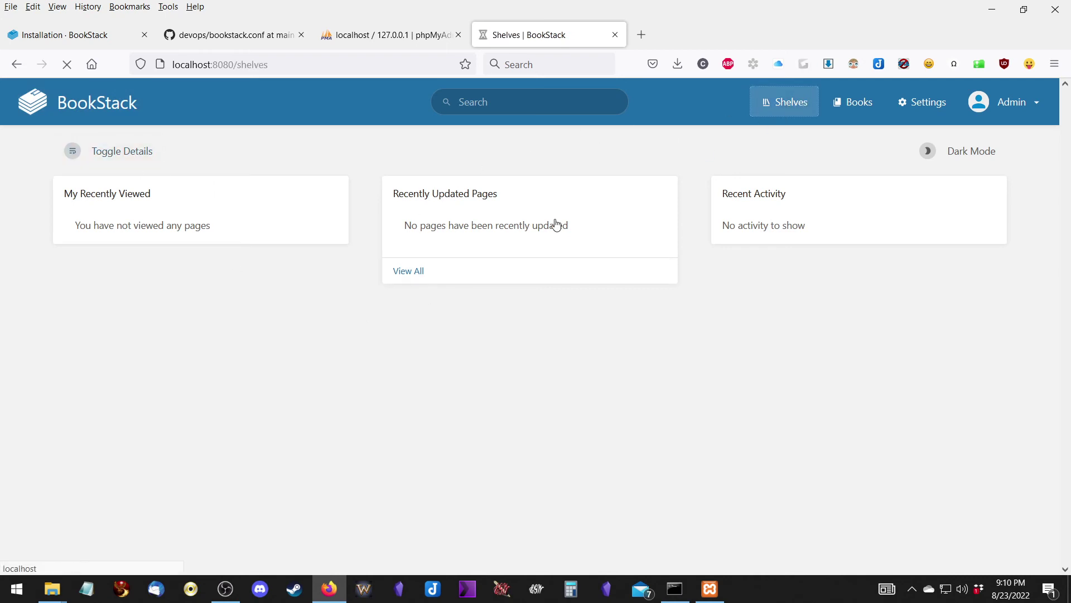
Start a new shelf named 'Cookbooks'.
left_click(322, 259)
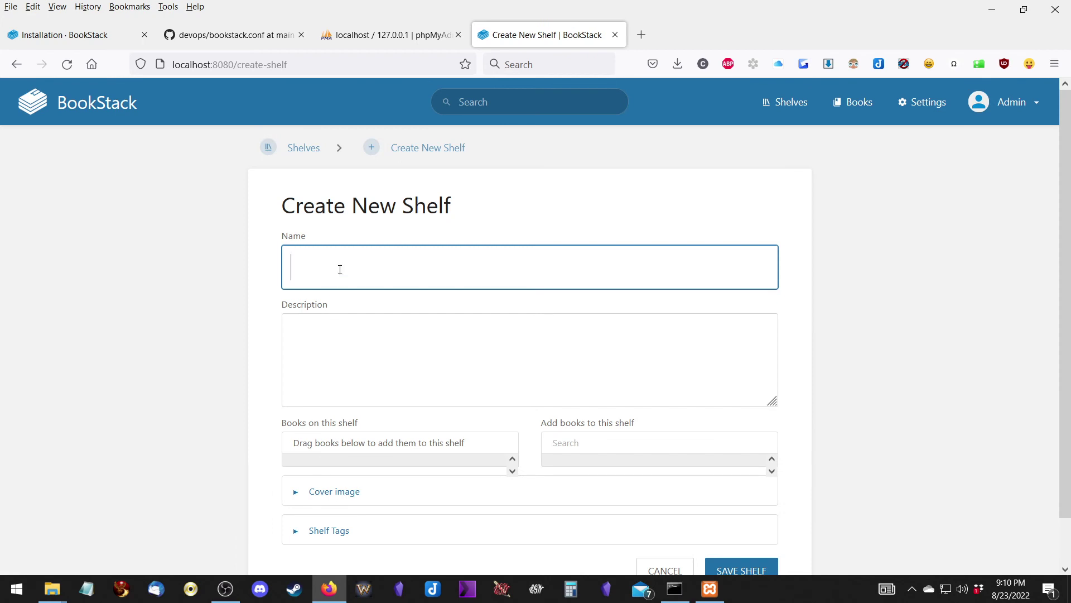
type("Cookbooks")
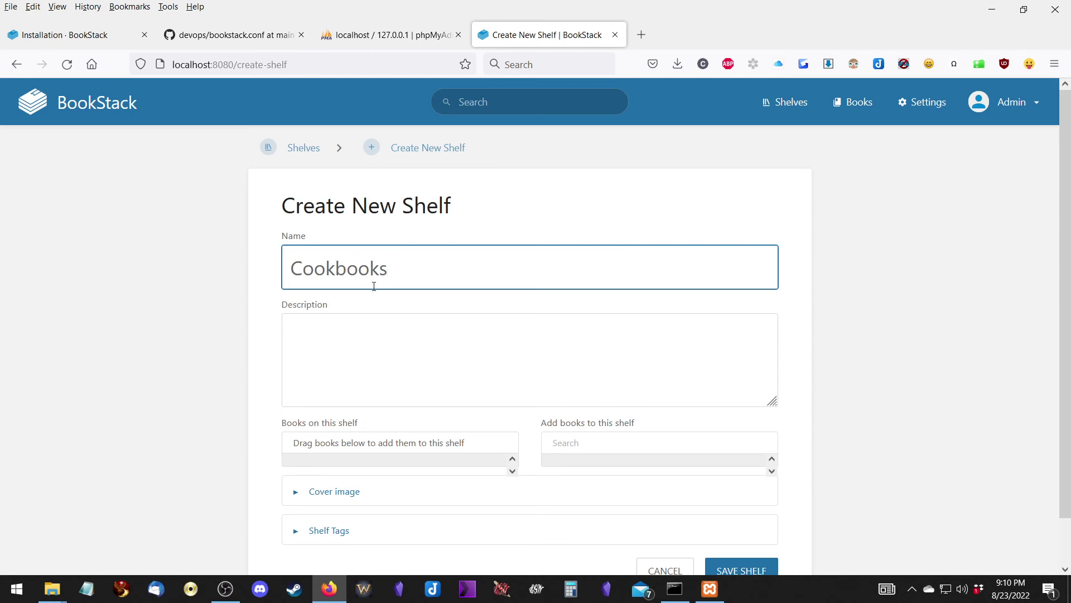
key("ctrl+a")
Describe the shelf as 'This is a shelf of cookbooks.' and save it.
left_click(358, 336)
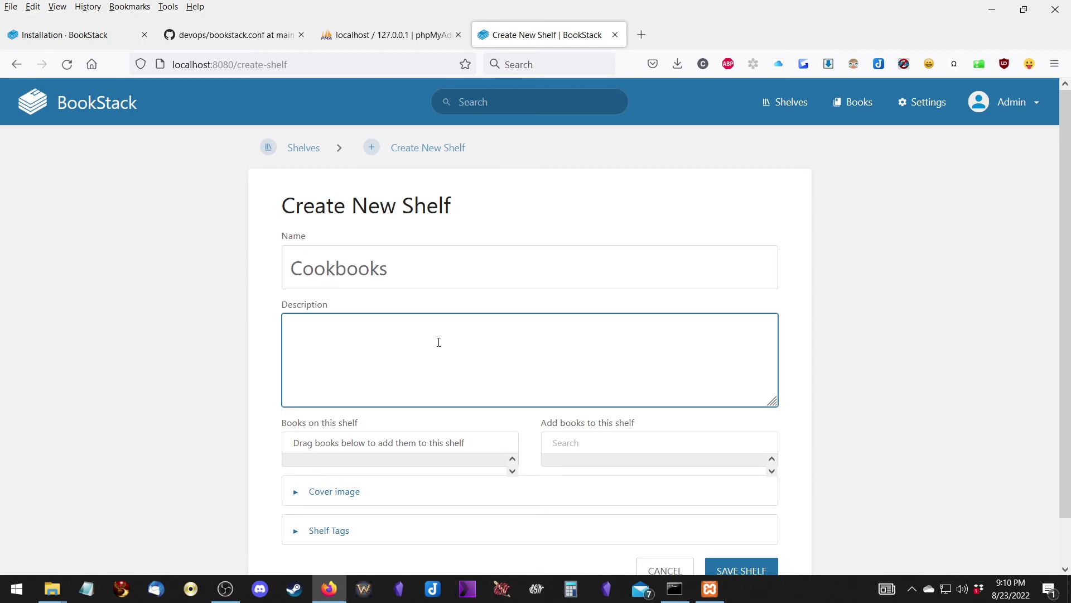
type("This is a shelf of cookbooks.")
left_click(741, 567)
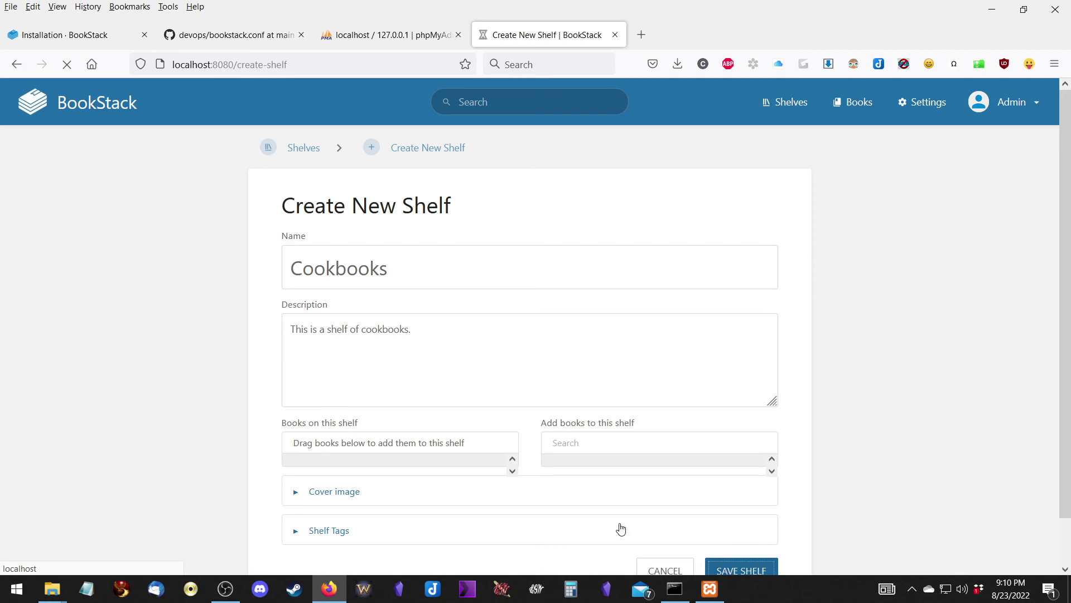
left_click(317, 373)
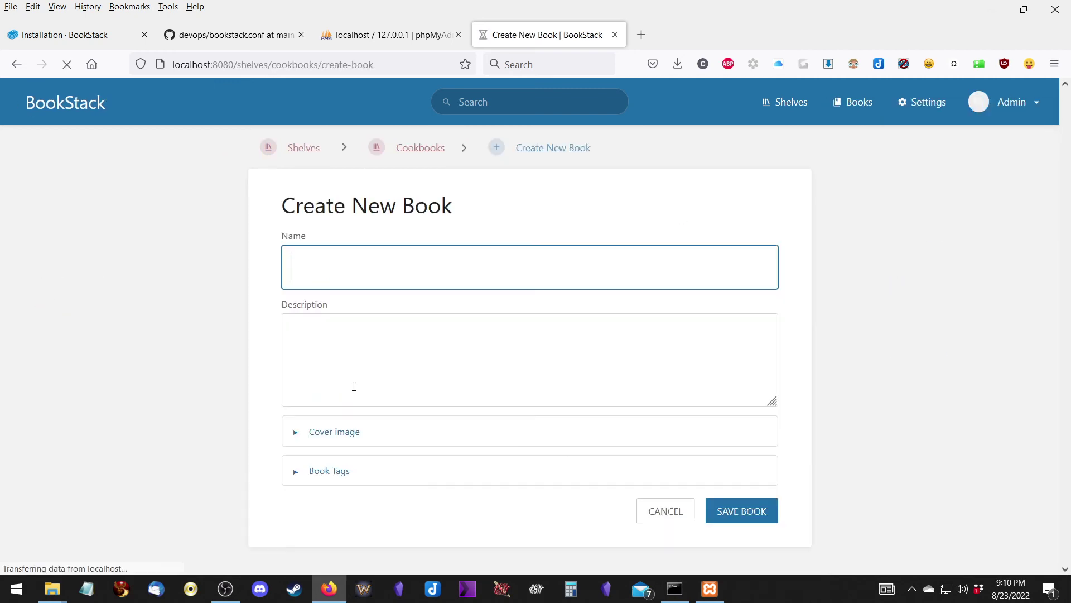
Create the book 'Crock Pot Recipes' described as 'A book of crock pot recipes.'.
left_click(360, 267)
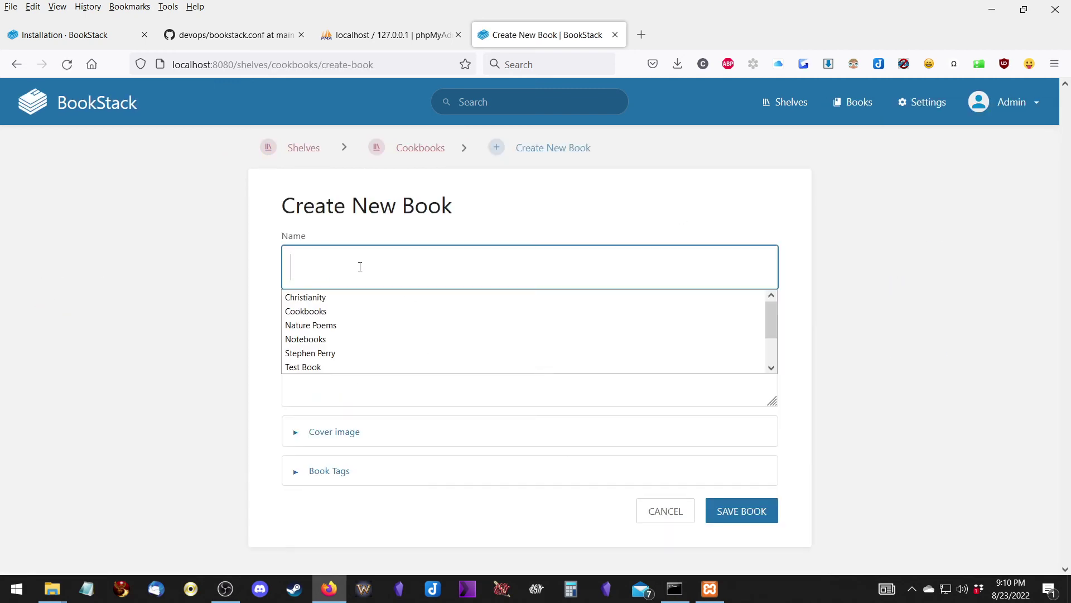
type("Cro")
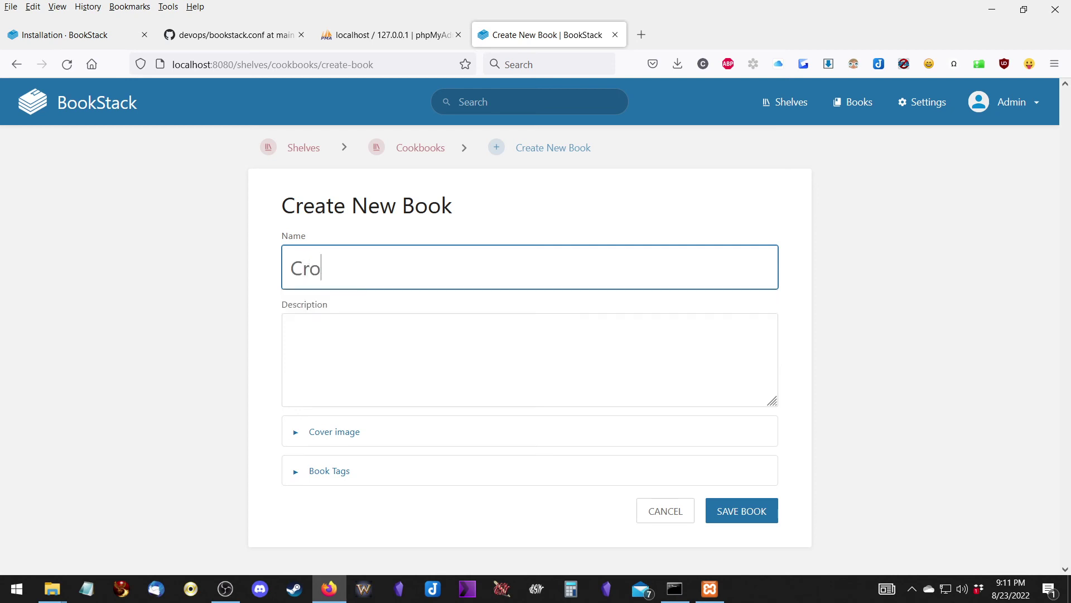
type("ck Pot Recipes")
left_click(298, 345)
type("A boo")
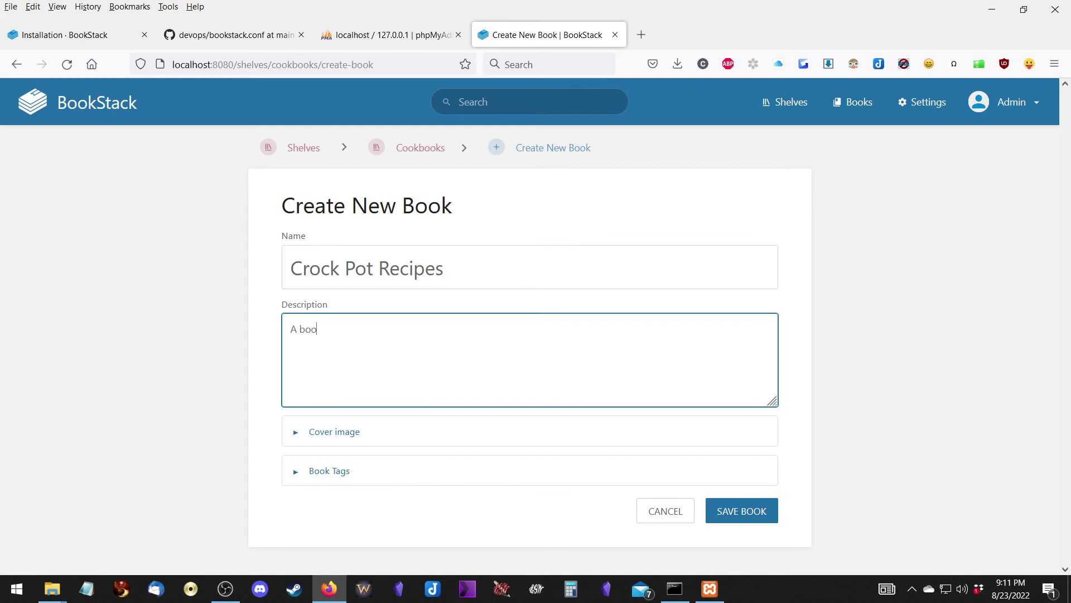
type("k of crock pot recipes.")
left_click(757, 512)
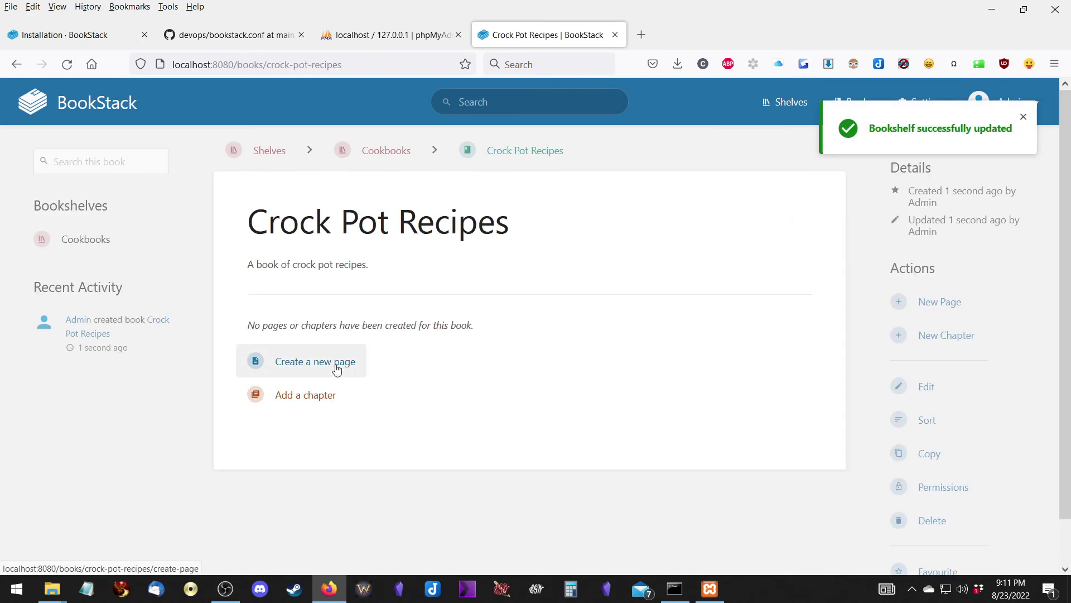
Add a 'Beef' chapter described 'Beef crock pot recipes.' to Crock Pot Recipes.
left_click(299, 400)
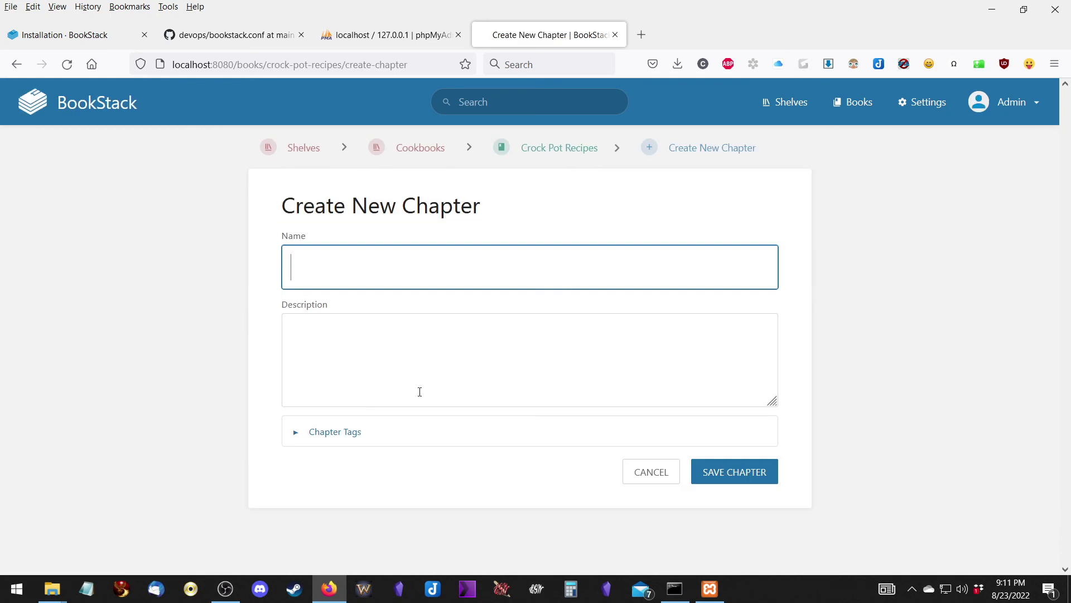
left_click(343, 275)
type("Beef")
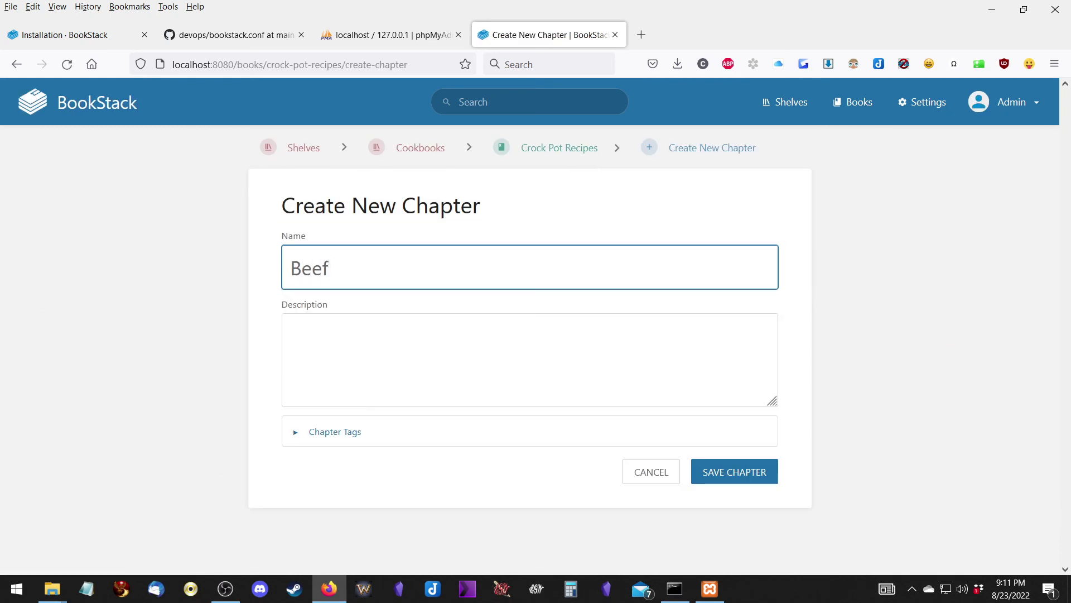
left_click(332, 357)
type("Beef crock pot")
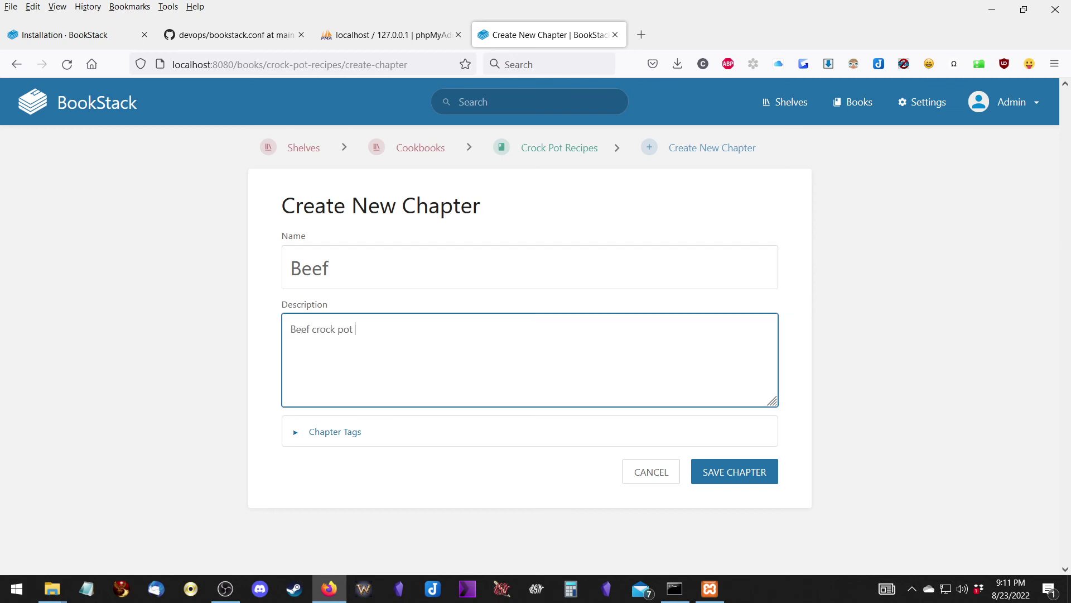
type(" recipes.")
left_click(736, 472)
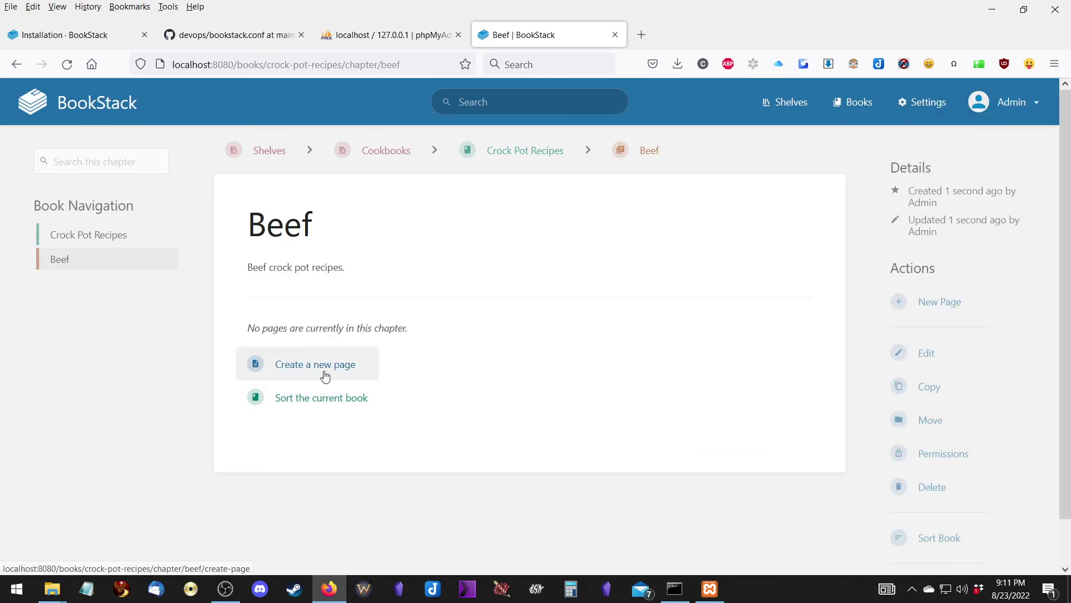
left_click(366, 370)
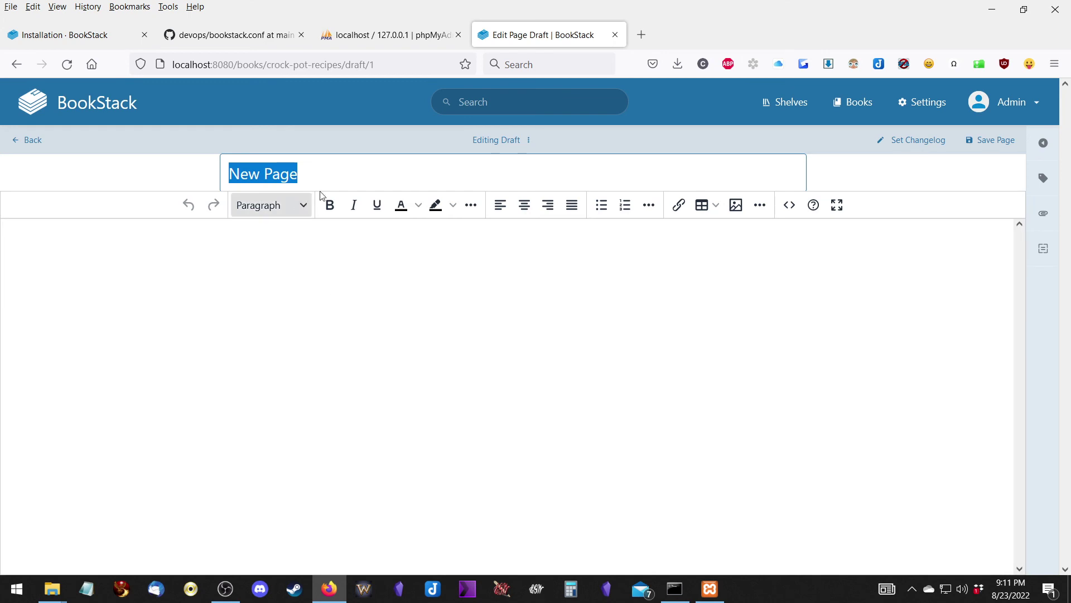
Title the new page 'Beef Stroganoff', write 'This is my recipe text.' in the body, and save it.
type("Beef")
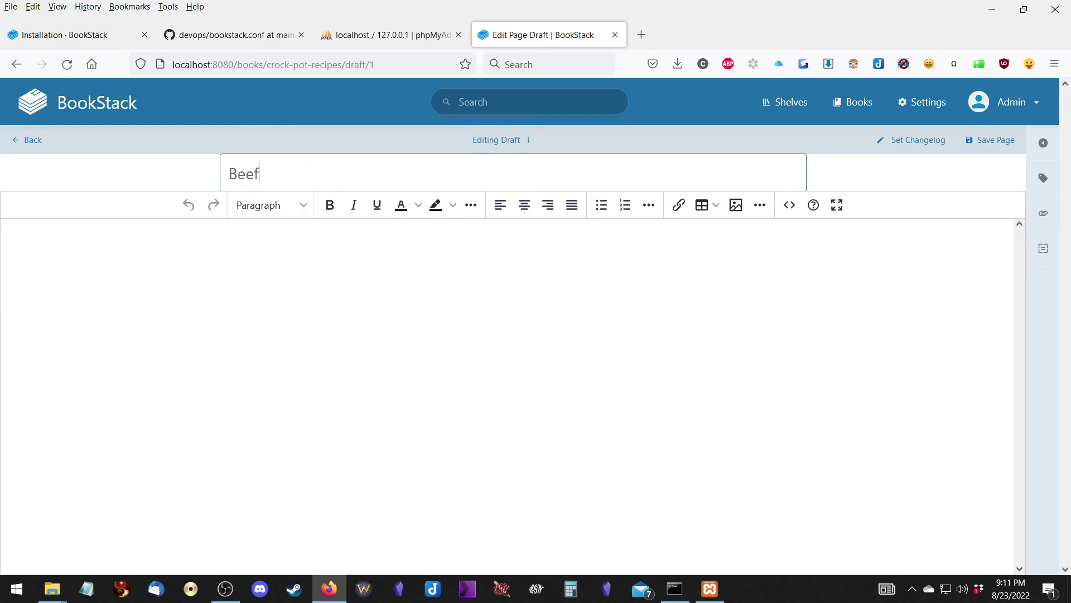
type(" Stroganoff.")
left_click(225, 240)
type("This is")
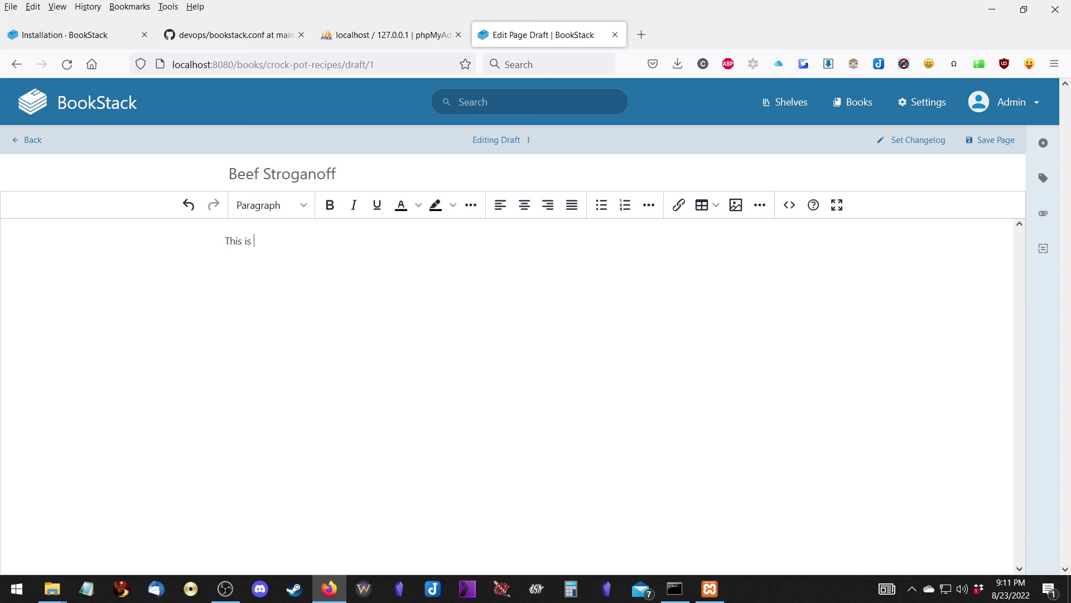
type(" my recipe text.")
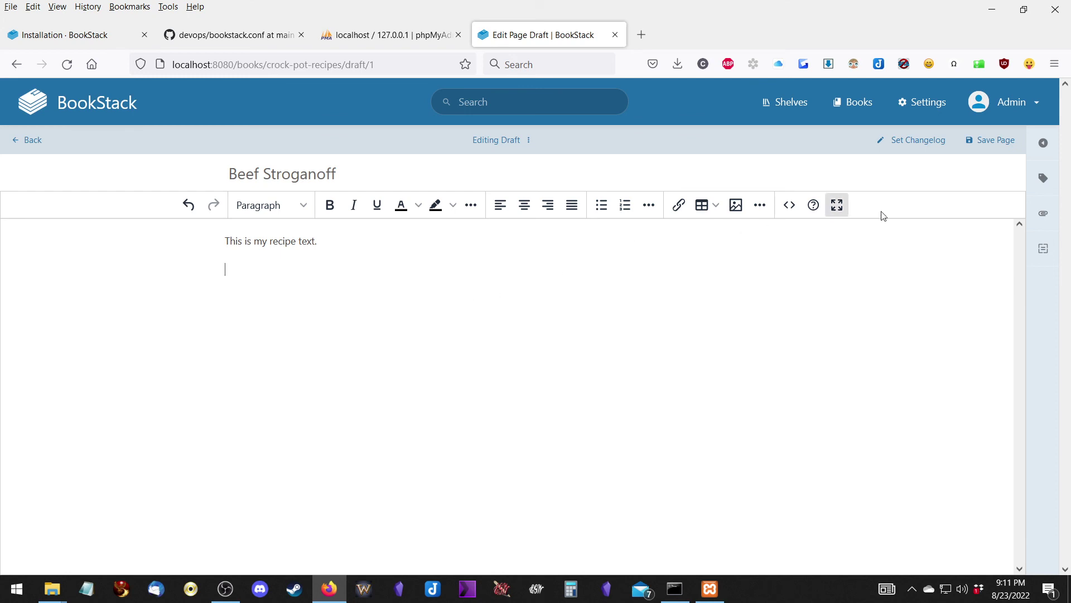
key("Return")
left_click(498, 144)
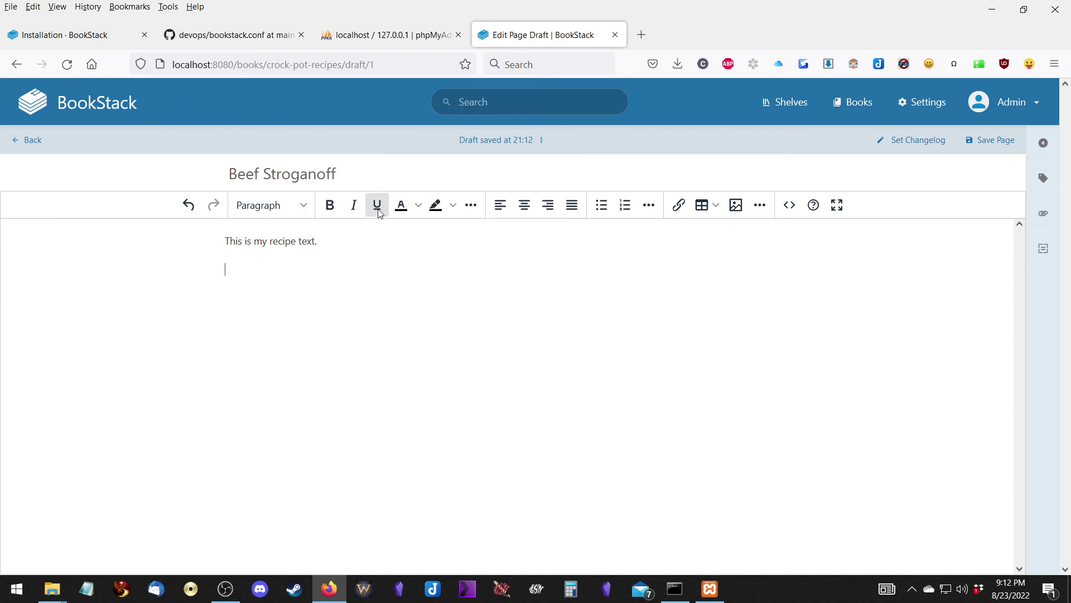
left_click(976, 146)
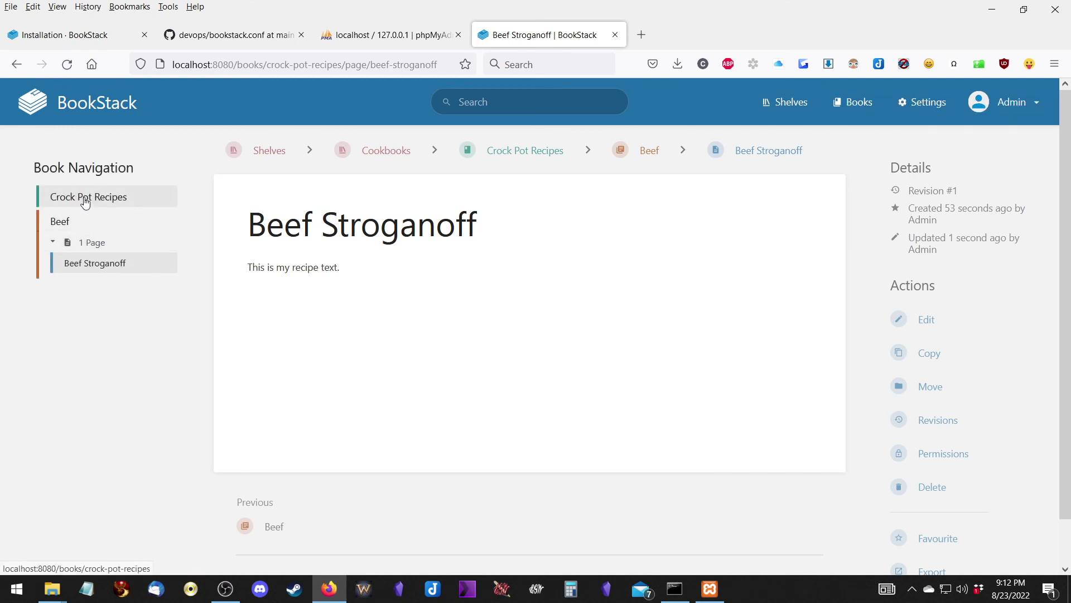
left_click(257, 152)
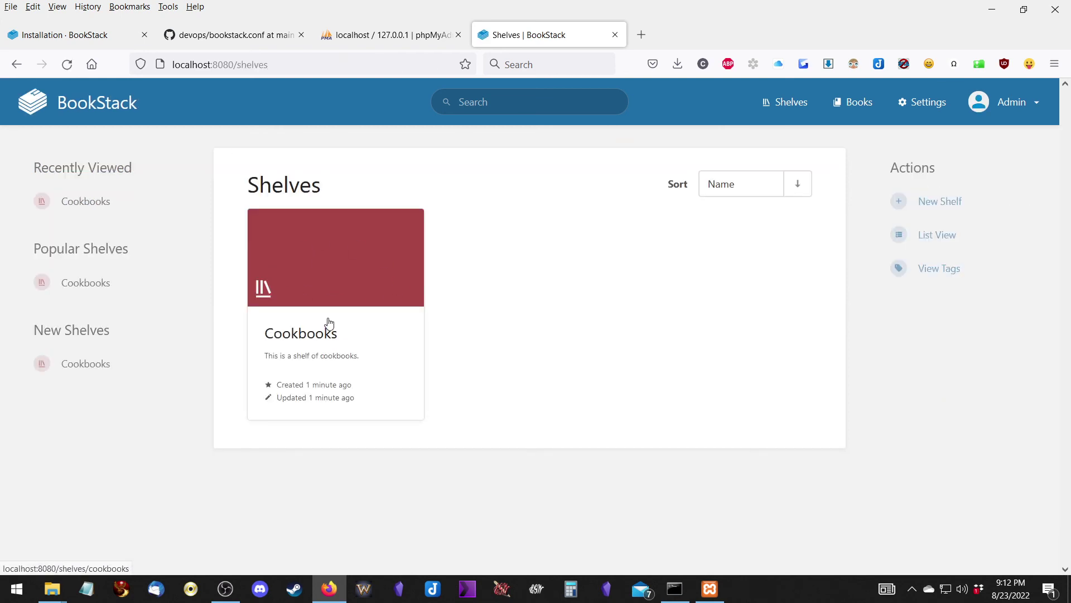
left_click(269, 330)
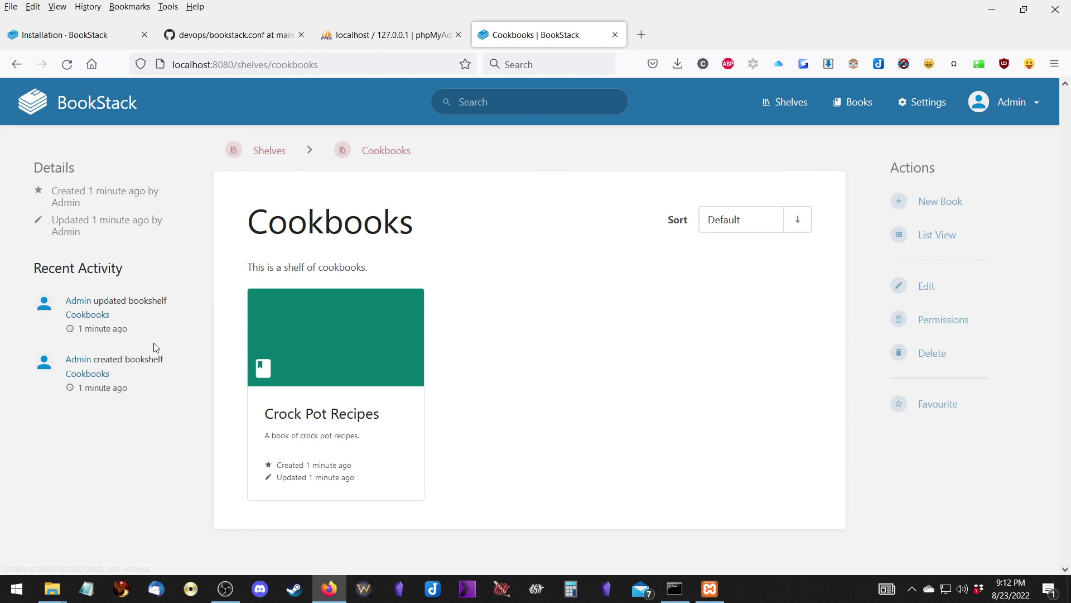
left_click(321, 354)
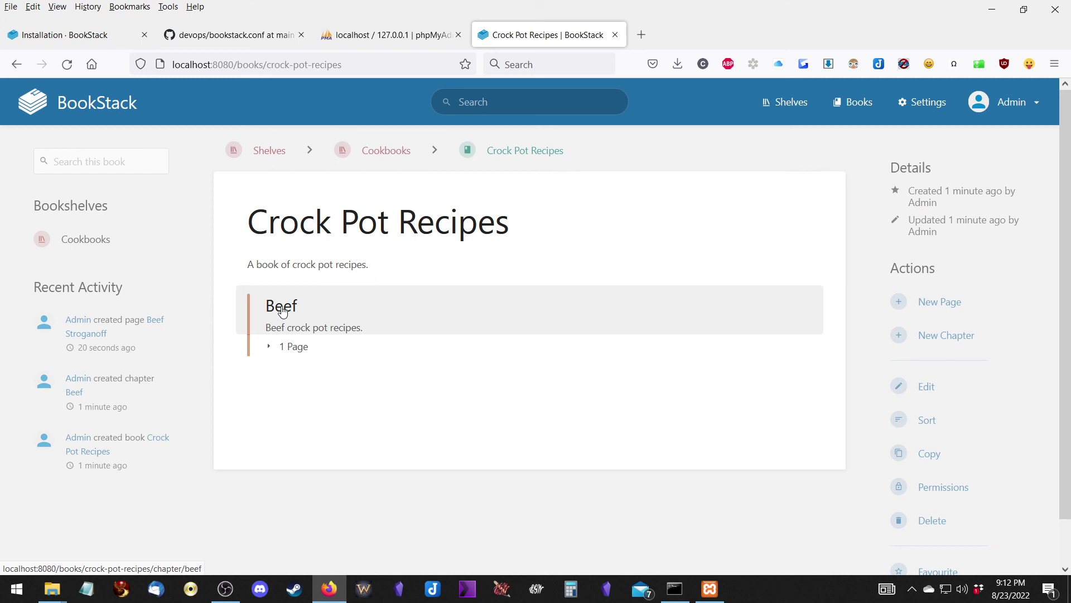
left_click(302, 347)
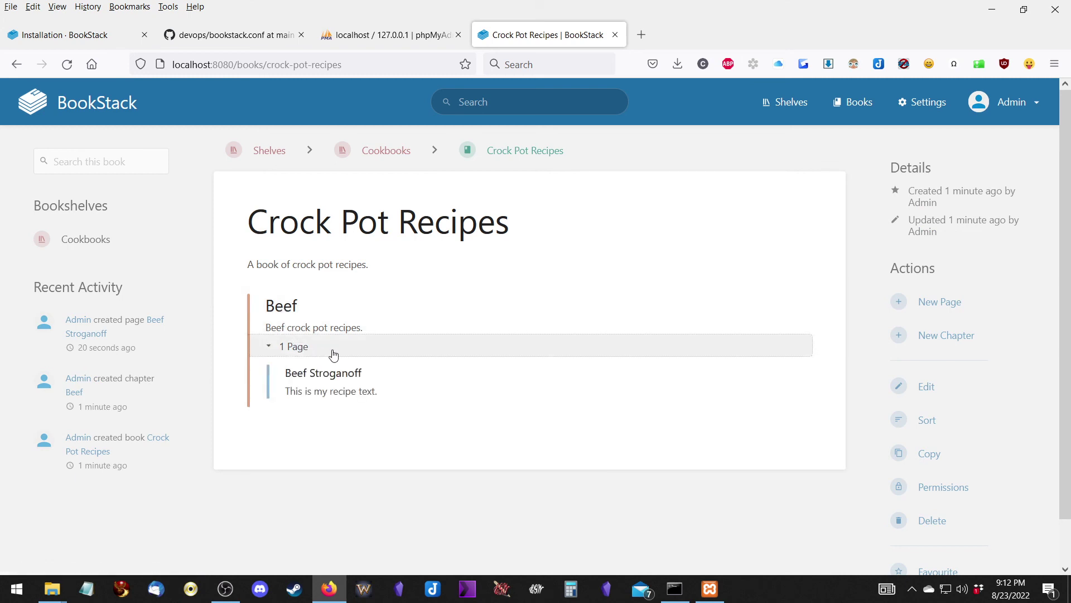
left_click(345, 392)
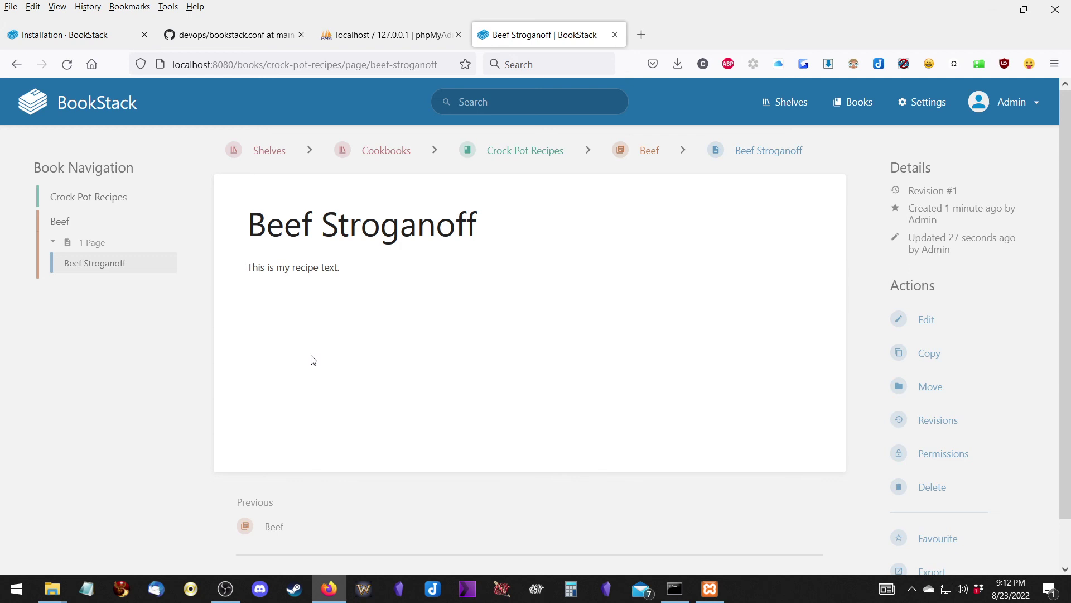
scroll(1005, 452, "down", 1)
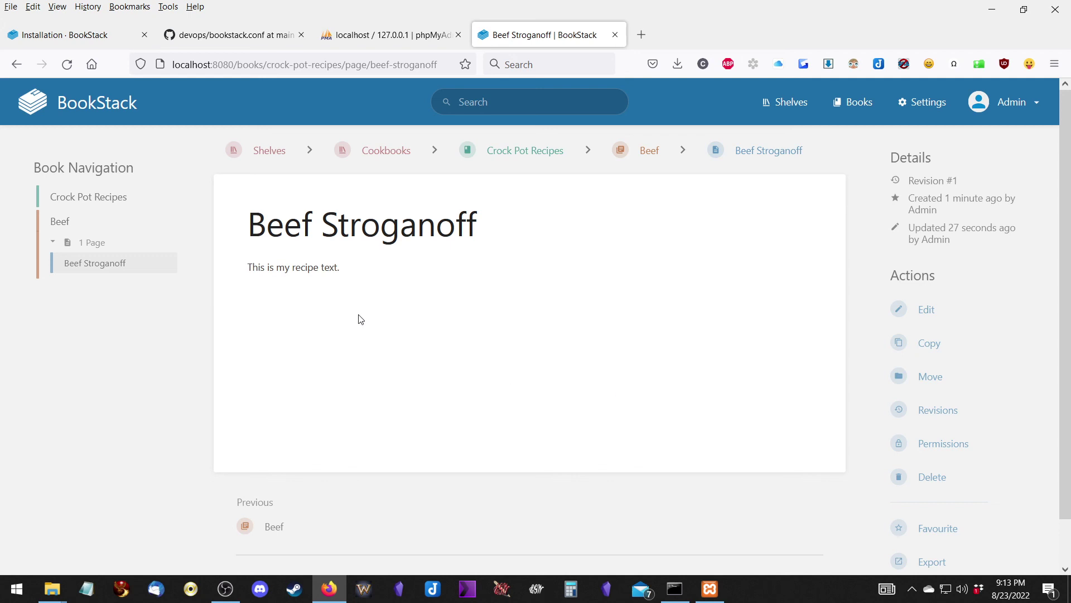
key("alt+Tab")
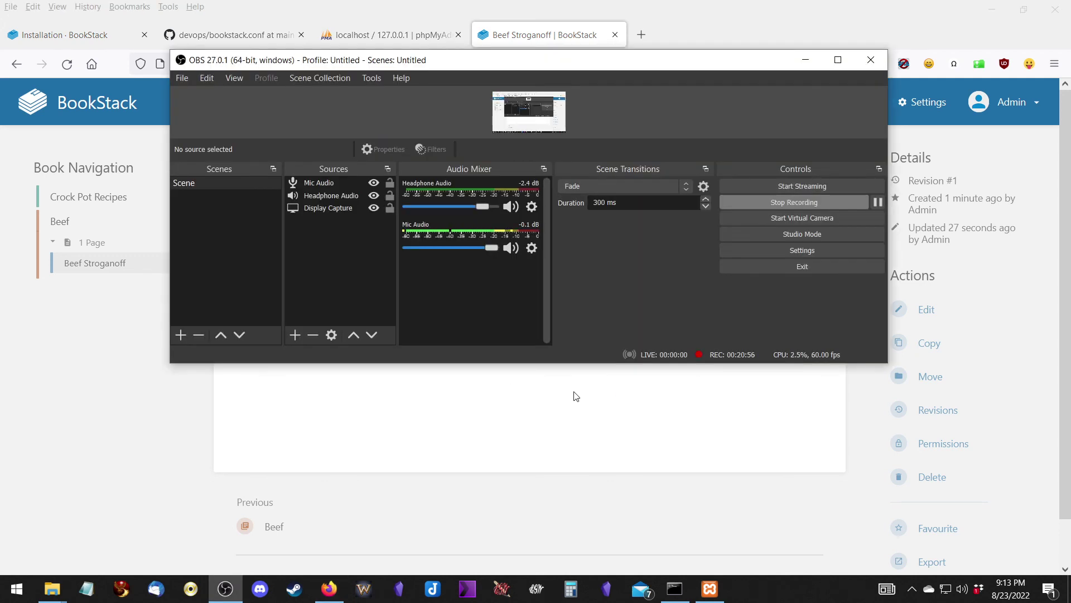